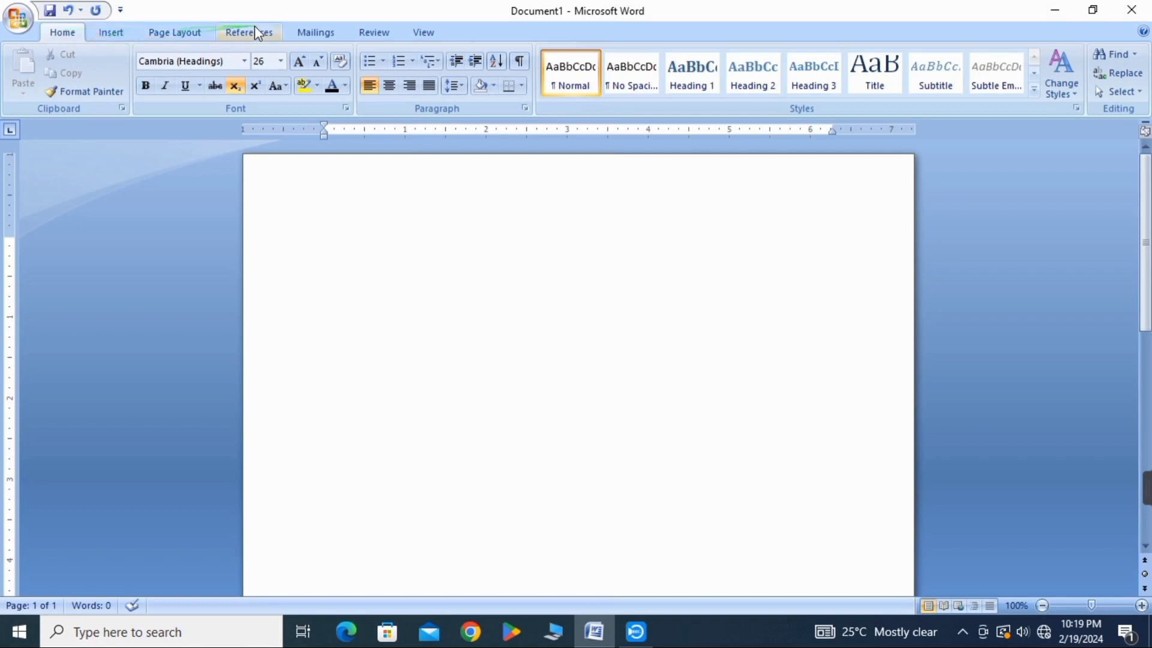
{"action": "left_click", "coordinate": [103, 31]}
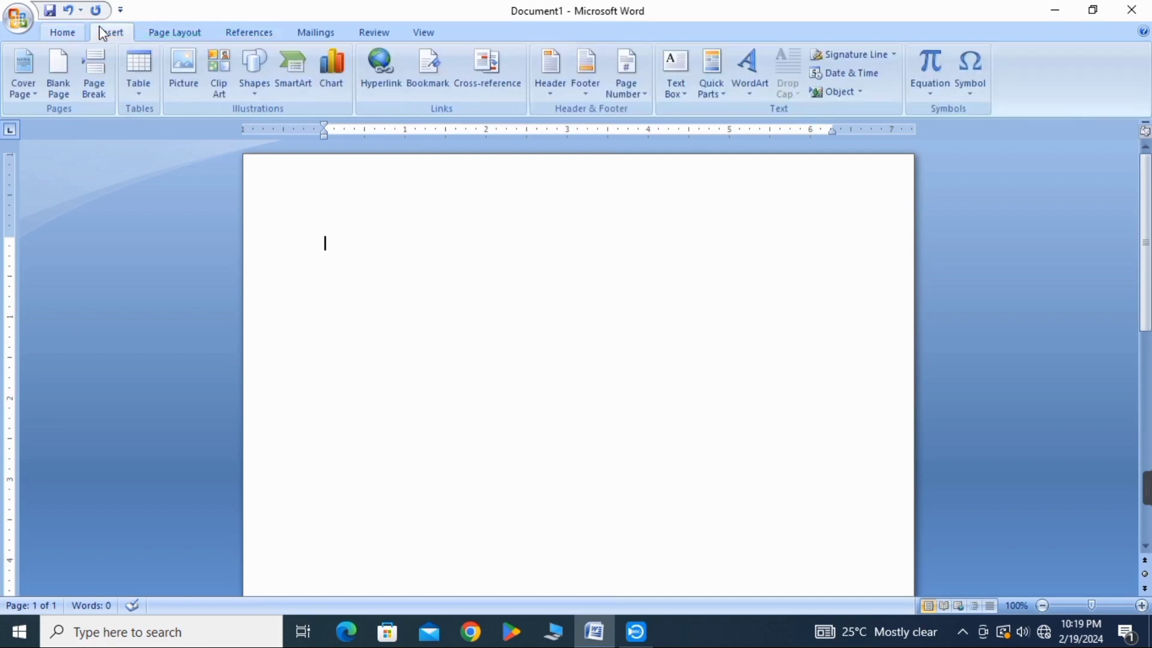
{"action": "left_click", "coordinate": [156, 31]}
{"action": "left_click", "coordinate": [63, 32]}
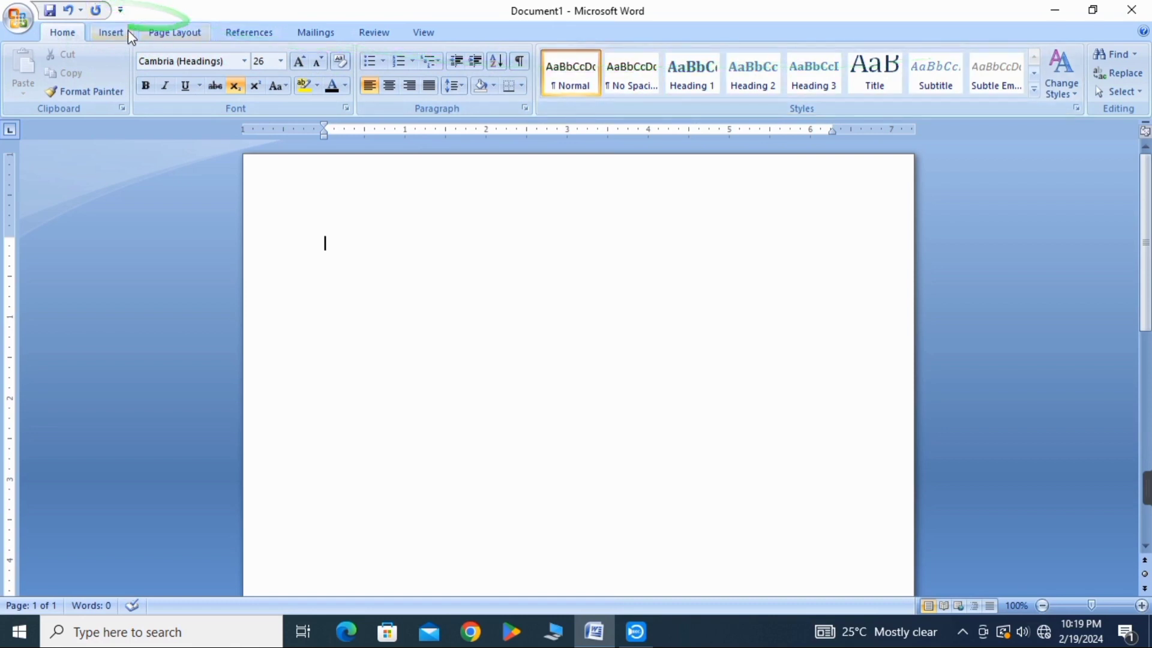
{"action": "left_click", "coordinate": [110, 32]}
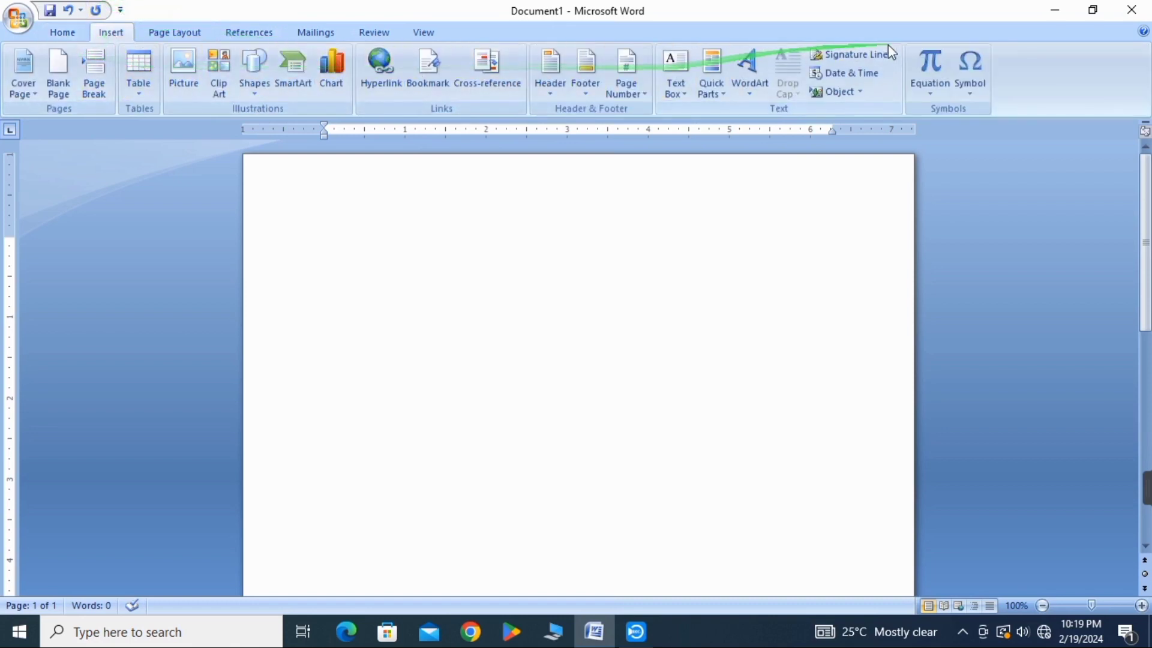
{"action": "left_click", "coordinate": [62, 32]}
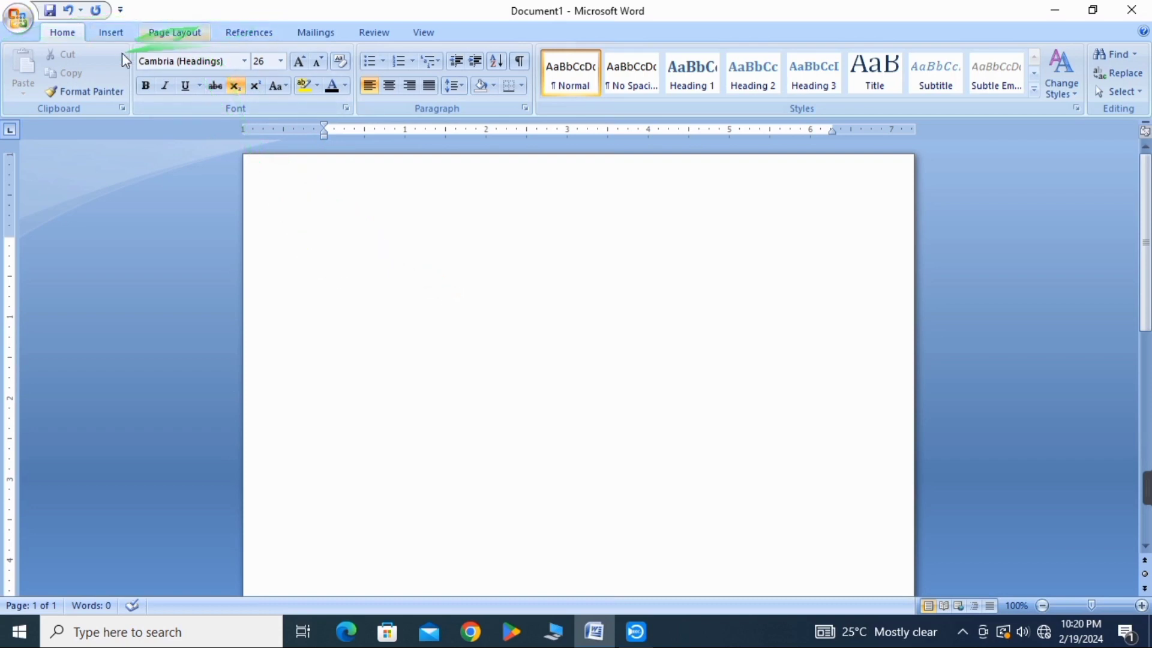
Step: Switch the page's paper size to A3 and return it to A4
{"action": "left_click", "coordinate": [170, 34]}
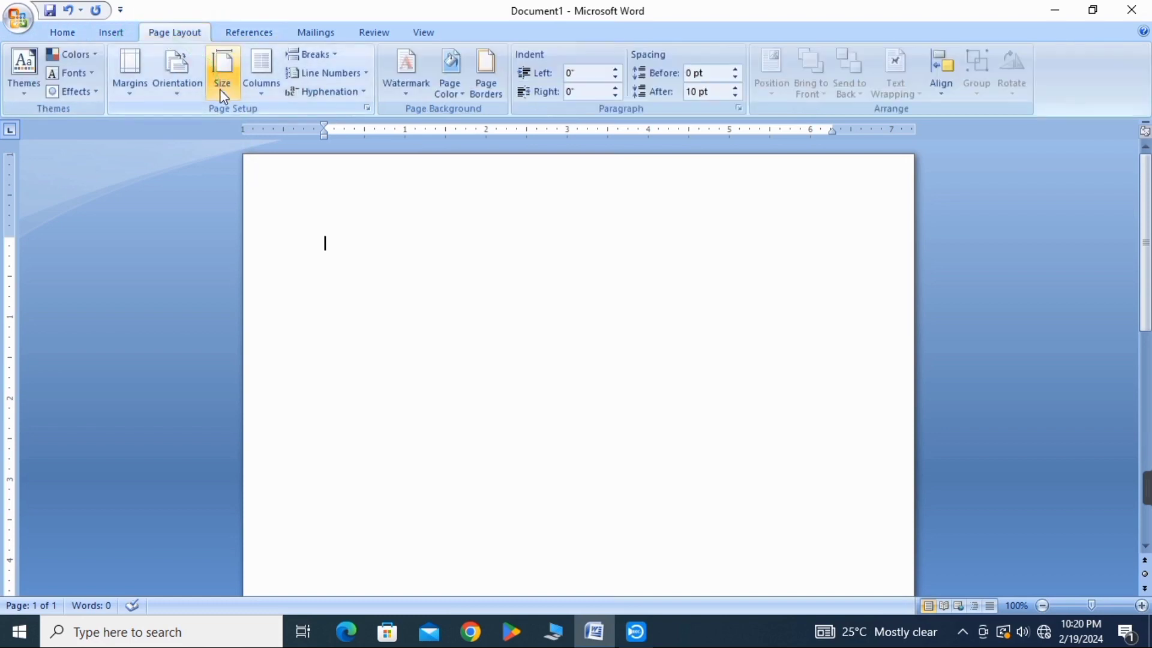
{"action": "left_click", "coordinate": [226, 65]}
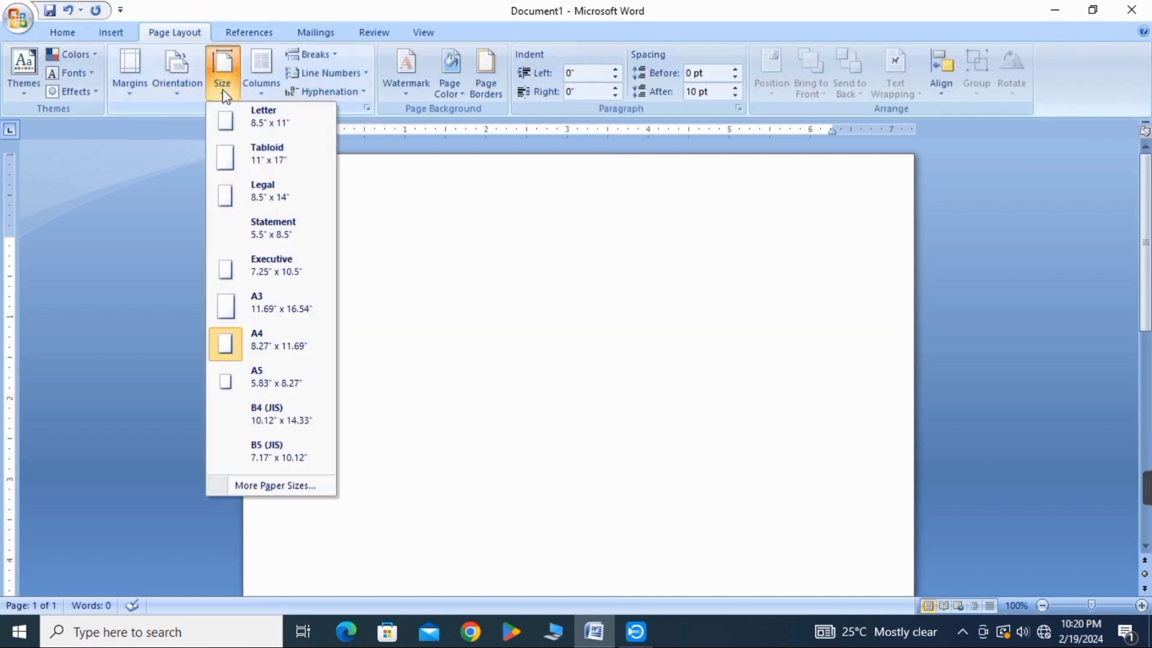
{"action": "left_click", "coordinate": [250, 339]}
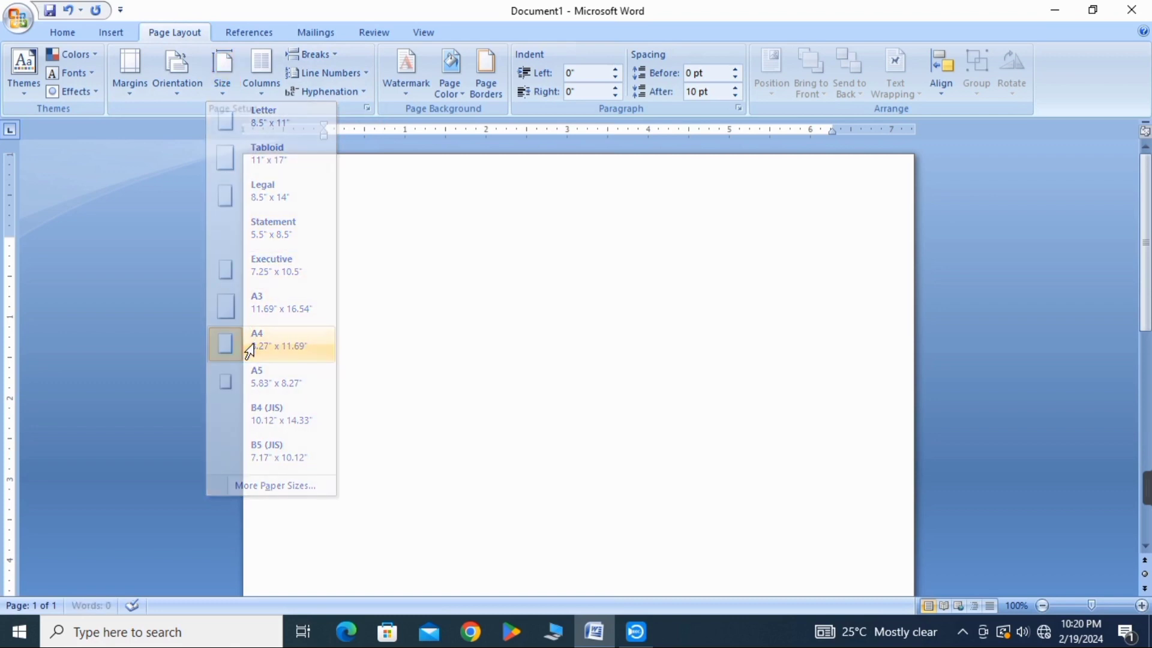
{"action": "left_click", "coordinate": [218, 76]}
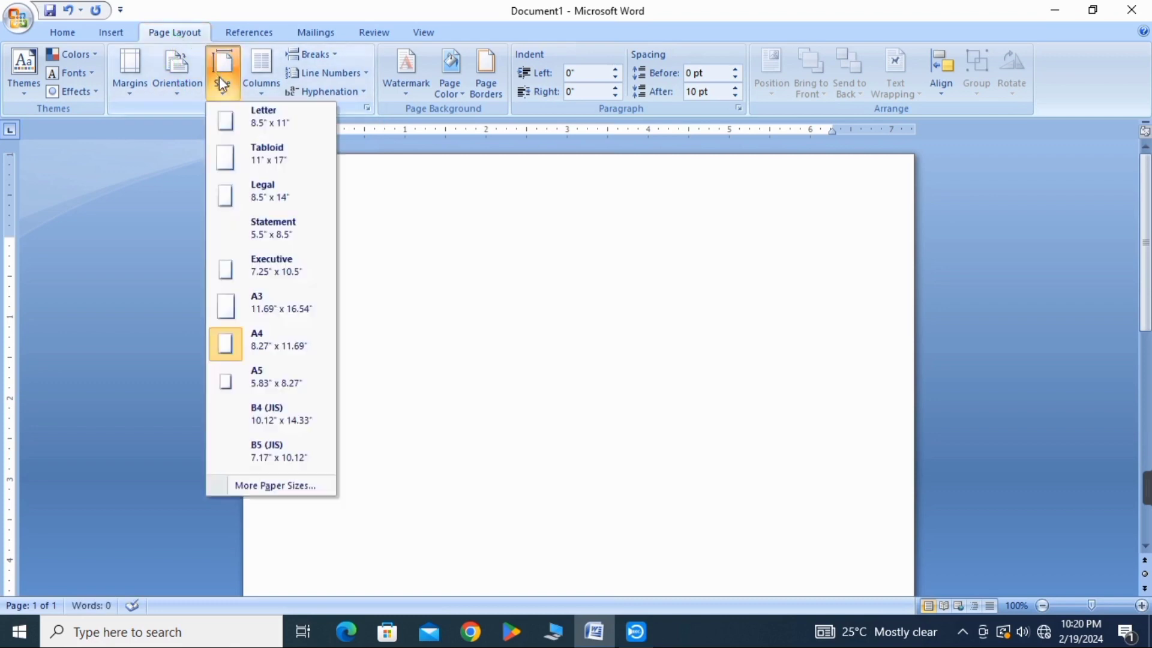
{"action": "left_click", "coordinate": [277, 298]}
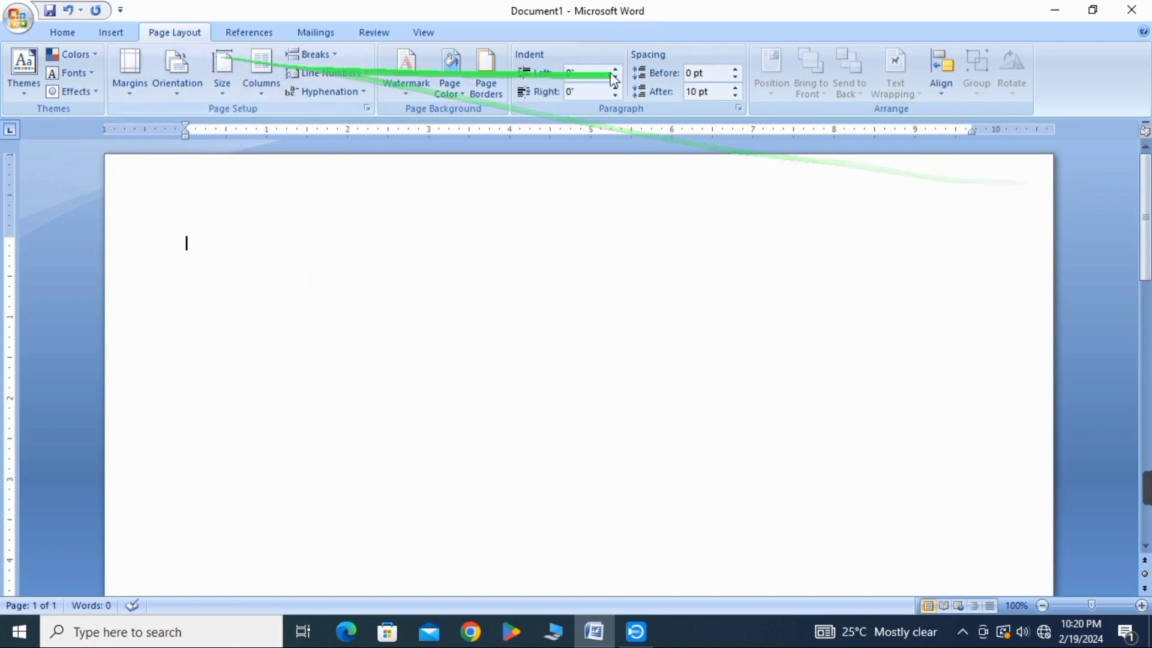
{"action": "left_click", "coordinate": [218, 72]}
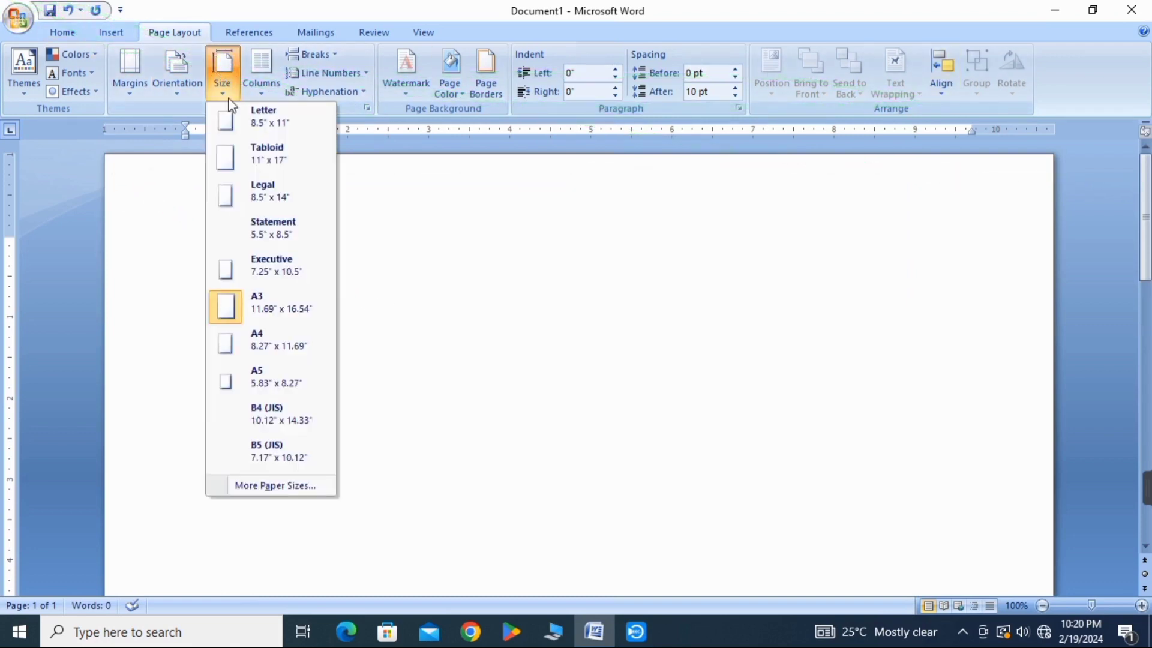
{"action": "left_click", "coordinate": [258, 337]}
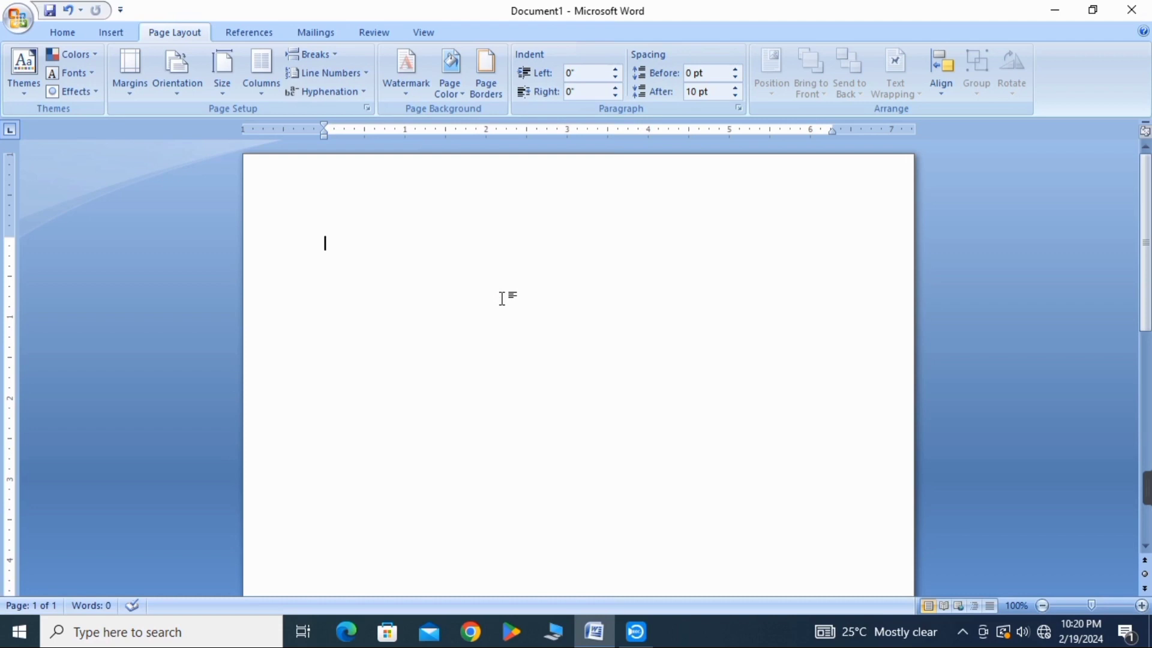
Step: Fill the blank document with sample paragraphs using the =rand() function
{"action": "type", "text": "=rand()"}
{"action": "key", "text": "Return"}
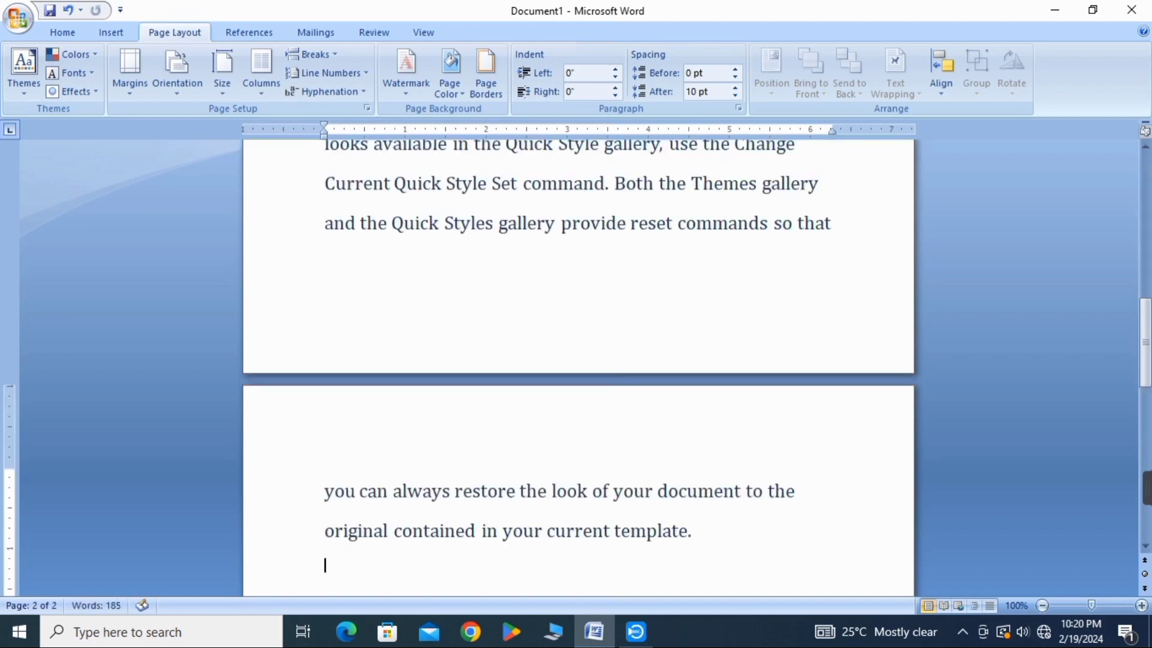
{"action": "scroll", "coordinate": [612, 302], "scroll_direction": "up", "scroll_amount": 10}
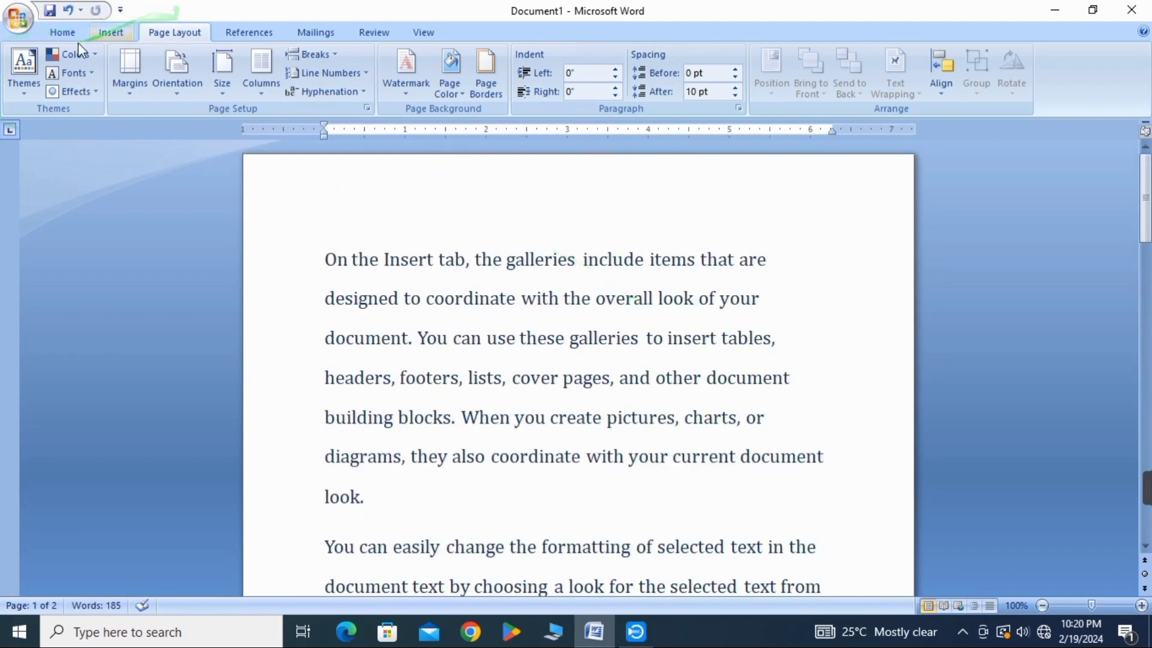
Step: Set the font size of all the sample text to 16
{"action": "left_click", "coordinate": [59, 31]}
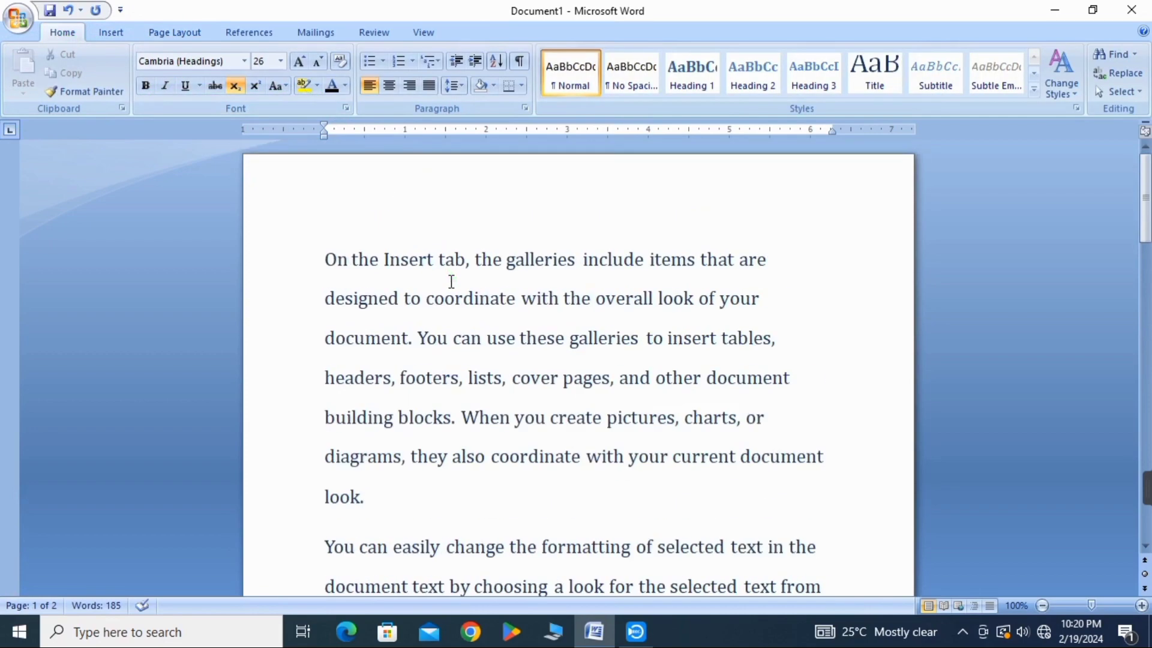
{"action": "mouse_move", "coordinate": [324, 259]}
{"action": "left_mouse_down"}
{"action": "mouse_move", "coordinate": [420, 388]}
{"action": "mouse_move", "coordinate": [528, 594]}
{"action": "mouse_move", "coordinate": [326, 360]}
{"action": "mouse_move", "coordinate": [576, 349]}
{"action": "mouse_move", "coordinate": [566, 246]}
{"action": "left_mouse_up"}
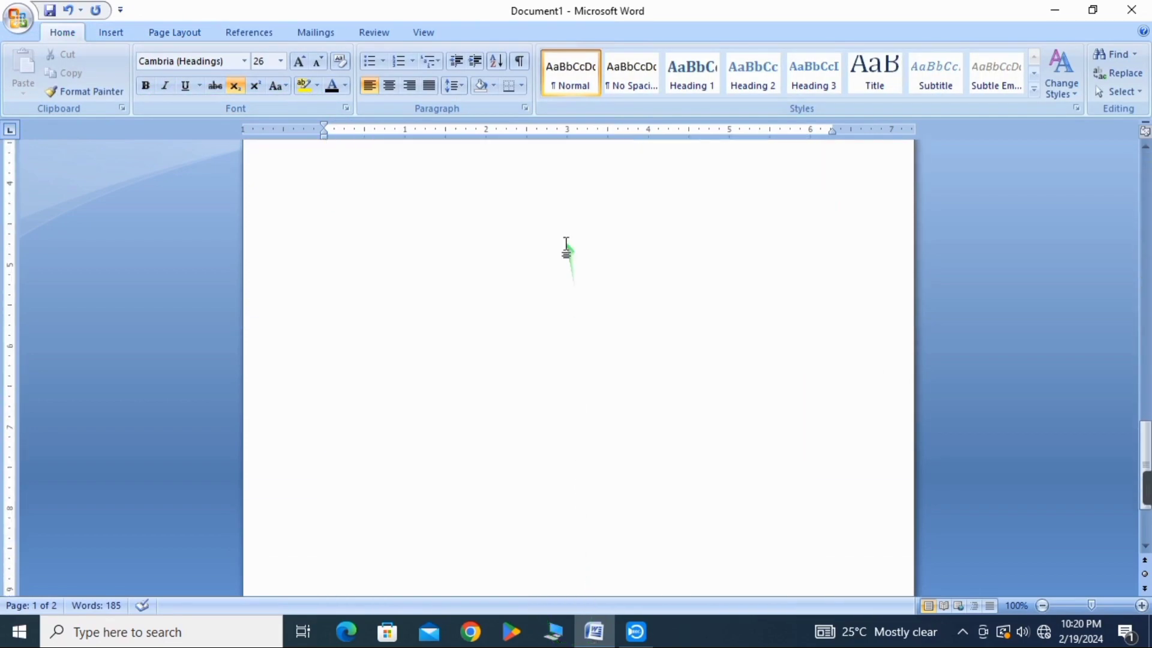
{"action": "left_click", "coordinate": [280, 61]}
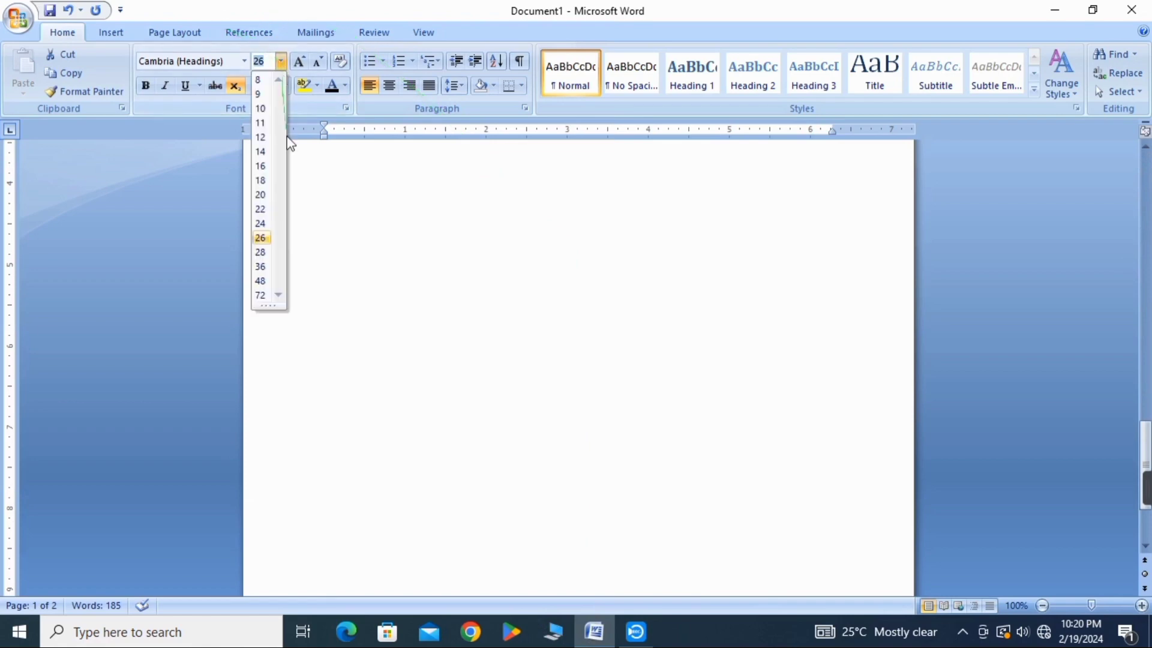
{"action": "left_click", "coordinate": [260, 167]}
{"action": "scroll", "coordinate": [474, 386], "scroll_direction": "up", "scroll_amount": 3}
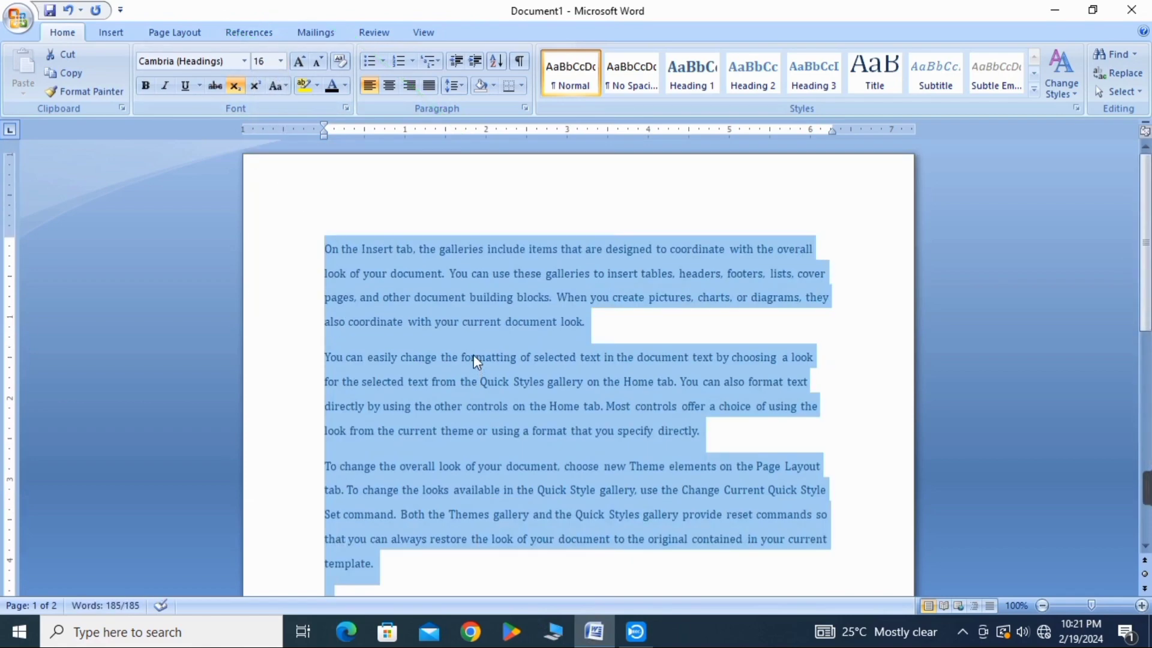
{"action": "left_click", "coordinate": [491, 322]}
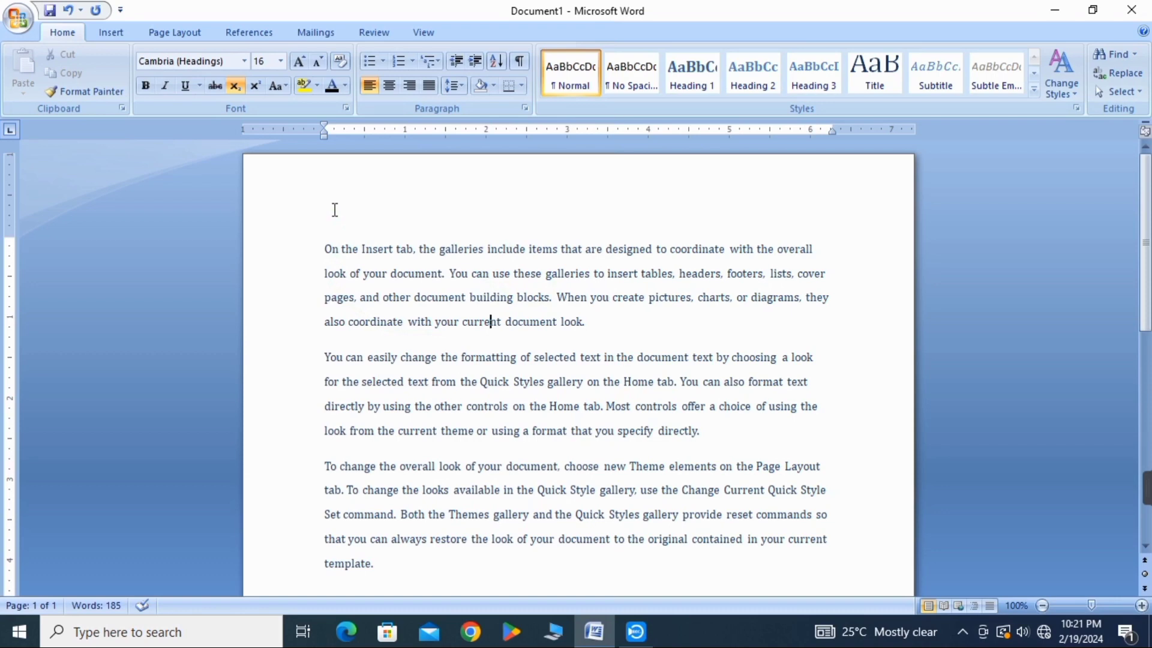
Step: Generate a second block of sample text with =rand(), leaving a blank line after the last paragraph
{"action": "type", "text": "="}
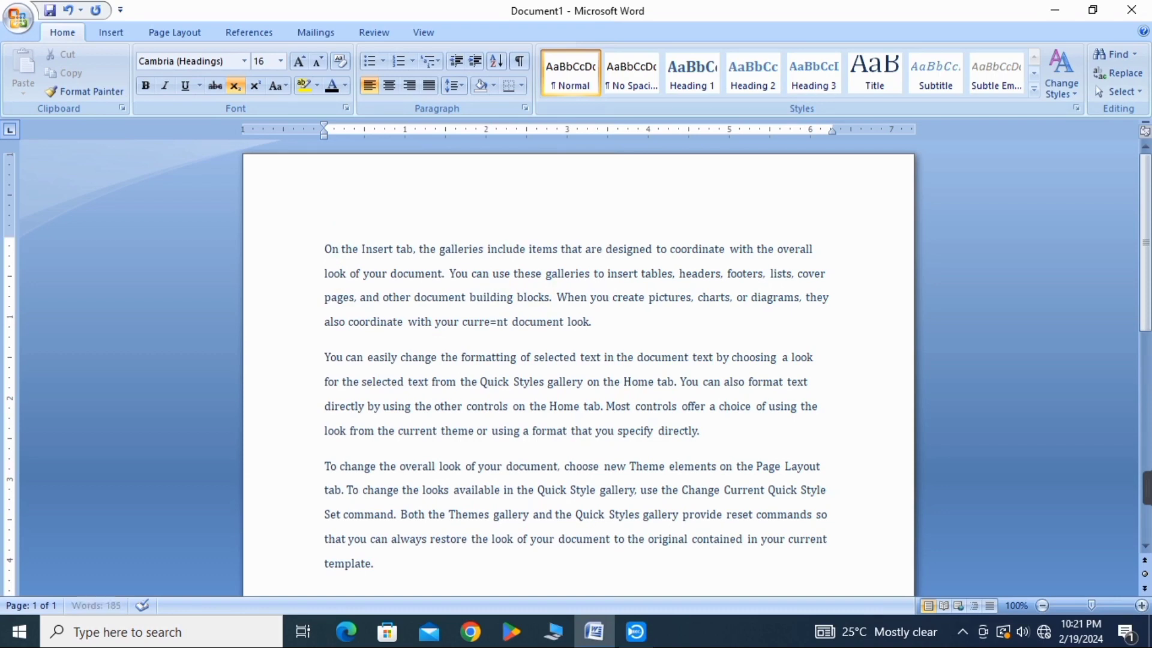
{"action": "key", "text": "BackSpace"}
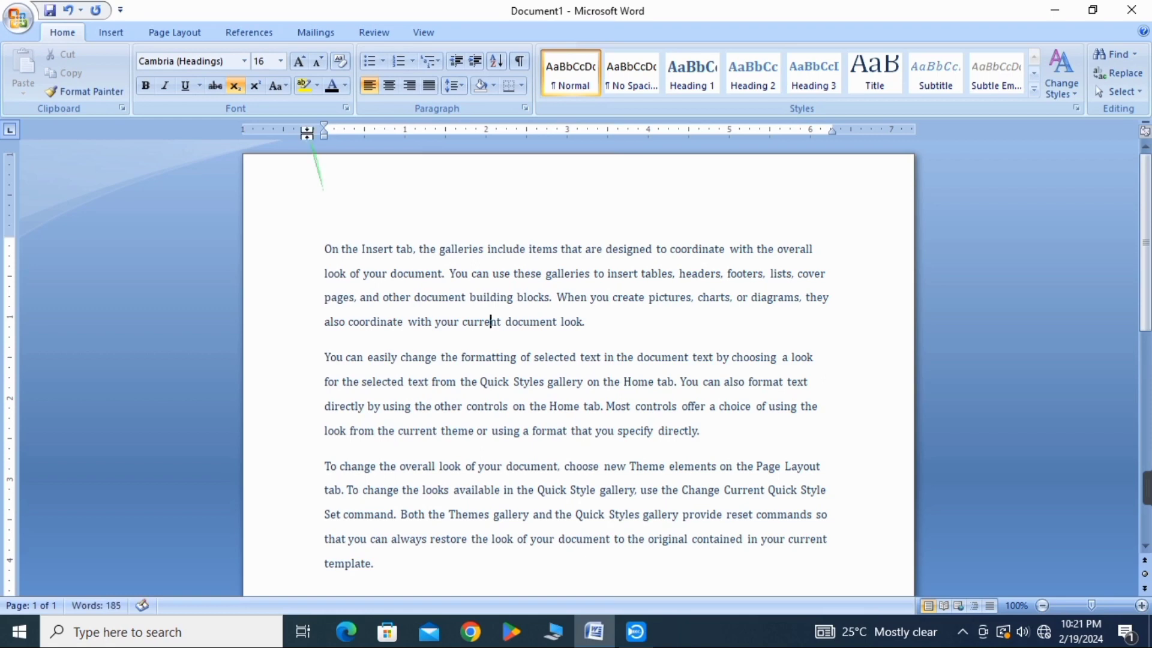
{"action": "scroll", "coordinate": [408, 552], "scroll_direction": "down", "scroll_amount": 1}
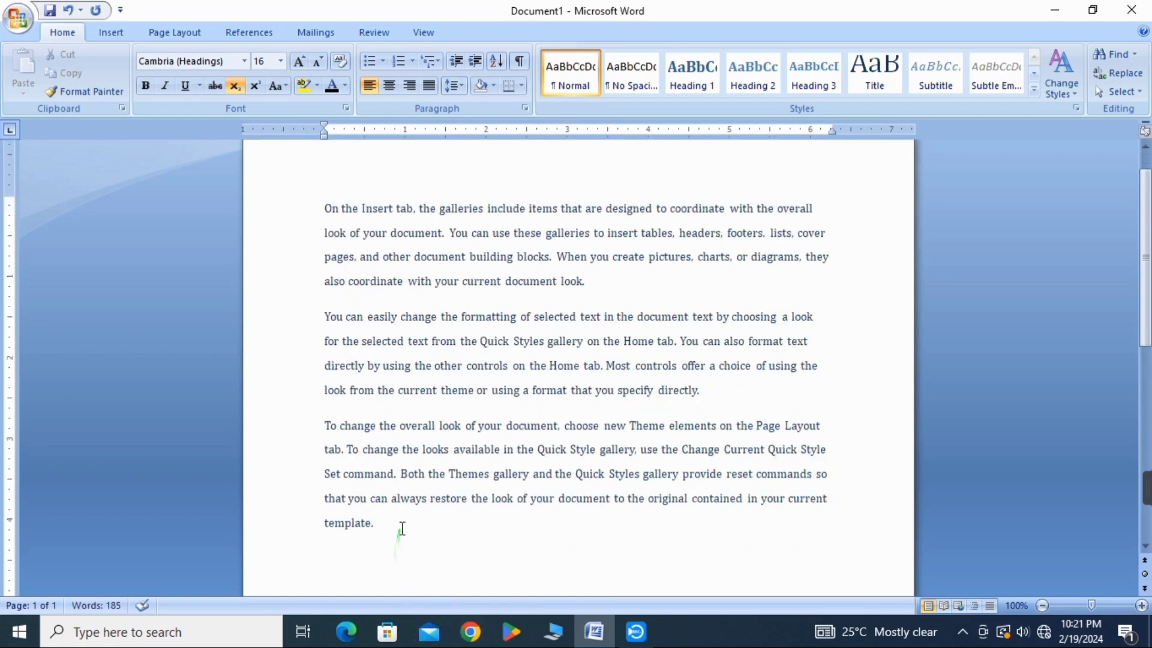
{"action": "left_click", "coordinate": [419, 532]}
{"action": "key", "text": "Return"}
{"action": "key", "text": "Return"}
{"action": "type", "text": "="}
{"action": "scroll", "coordinate": [478, 530], "scroll_direction": "down", "scroll_amount": 3}
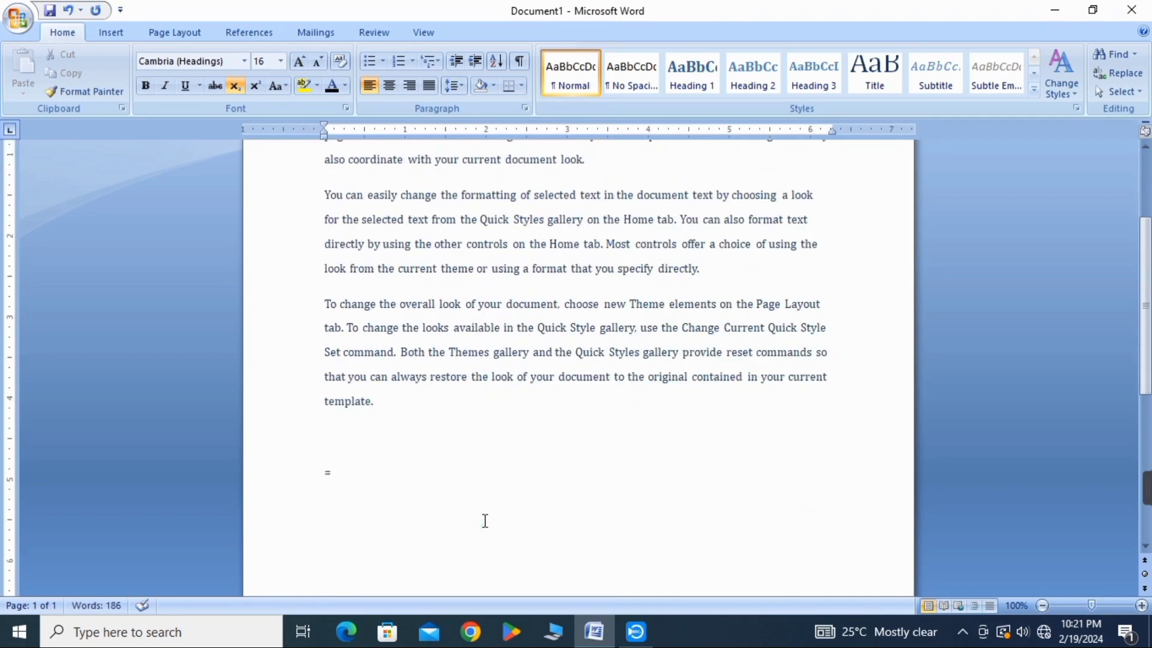
{"action": "type", "text": "rand()"}
{"action": "key", "text": "Return"}
{"action": "scroll", "coordinate": [549, 410], "scroll_direction": "up", "scroll_amount": 4}
{"action": "scroll", "coordinate": [552, 402], "scroll_direction": "up", "scroll_amount": 2}
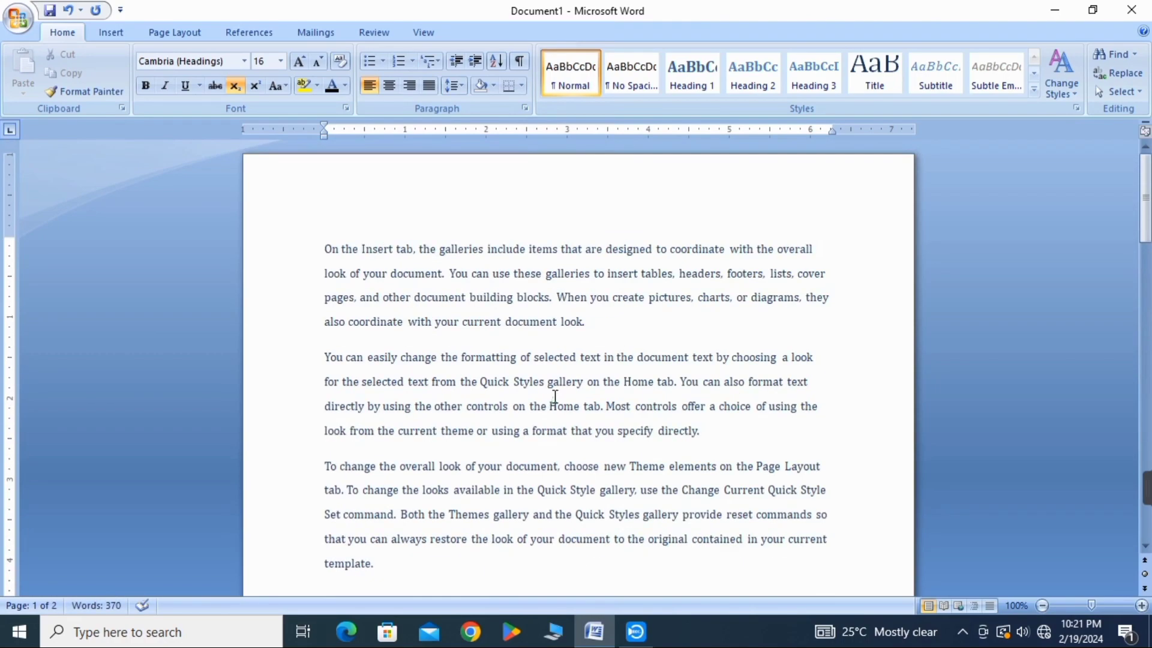
Step: Select different stretches of the document's first line, forwards and backwards, clearing each selection
{"action": "scroll", "coordinate": [555, 395], "scroll_direction": "down", "scroll_amount": 3}
{"action": "scroll", "coordinate": [559, 363], "scroll_direction": "up", "scroll_amount": 4}
{"action": "left_click_drag", "start_coordinate": [319, 246], "coordinate": [556, 258]}
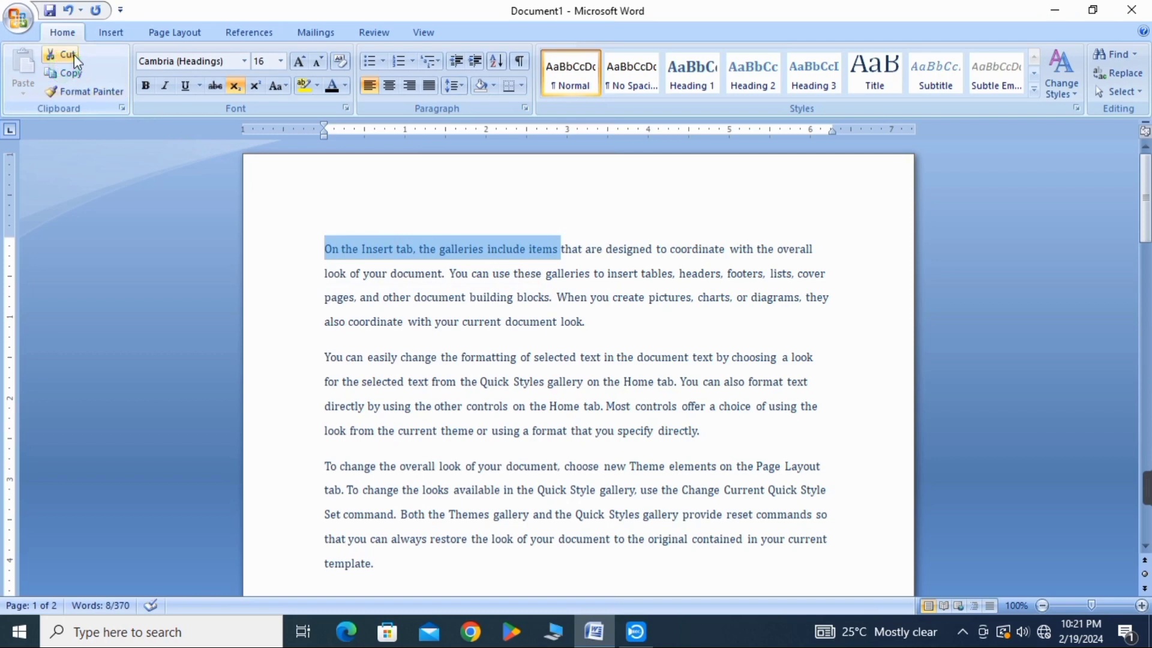
{"action": "left_click", "coordinate": [412, 297]}
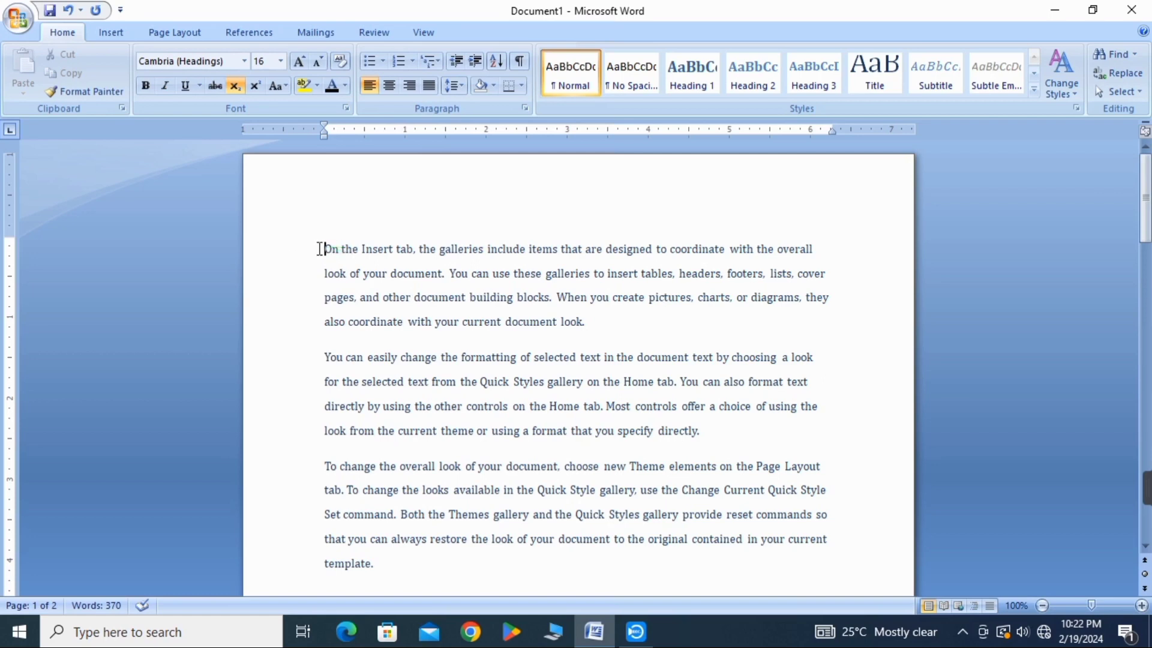
{"action": "left_click_drag", "start_coordinate": [320, 248], "coordinate": [644, 256]}
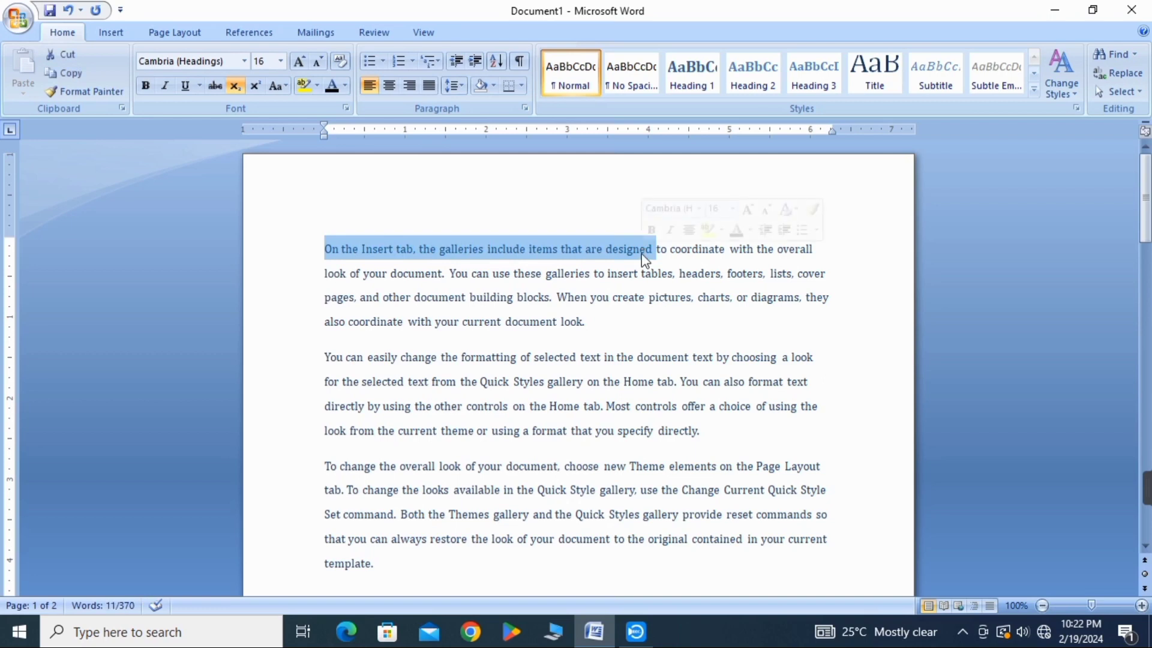
{"action": "left_click", "coordinate": [519, 296]}
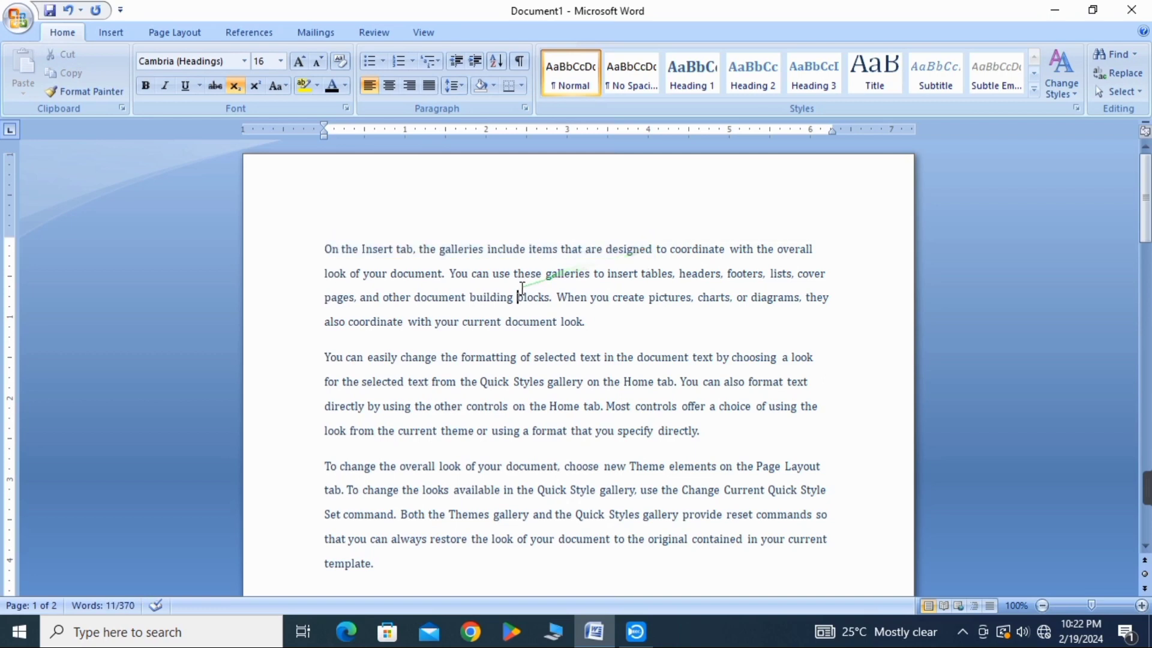
{"action": "left_click", "coordinate": [824, 249]}
{"action": "left_click", "coordinate": [676, 239]}
{"action": "left_click_drag", "start_coordinate": [817, 250], "coordinate": [359, 240]}
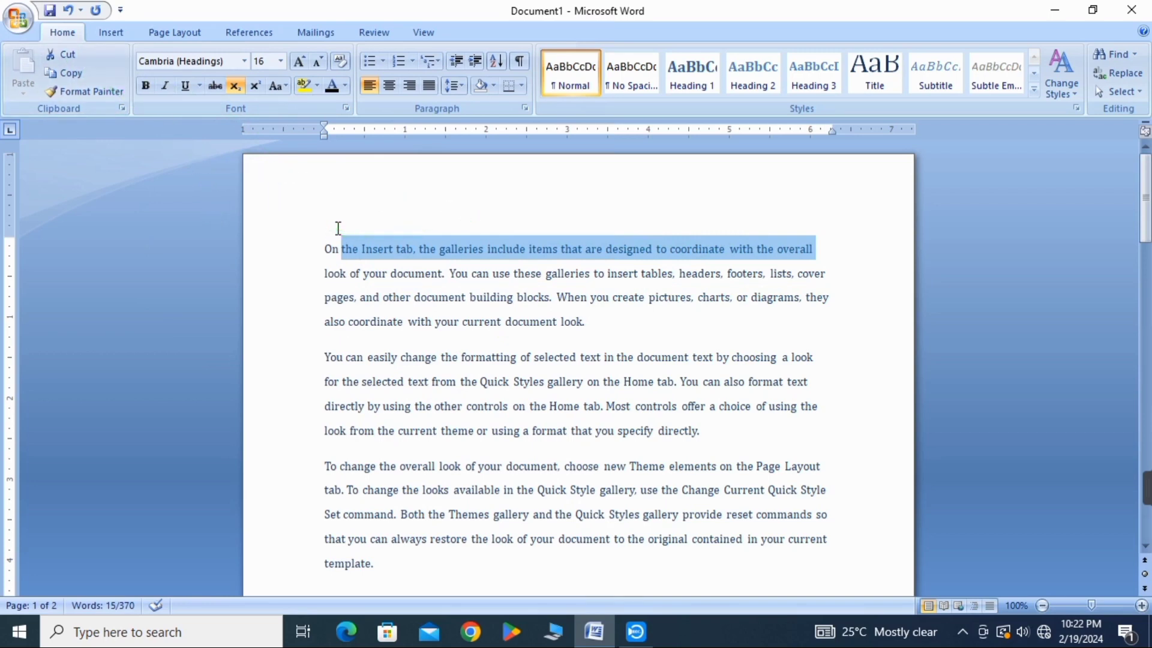
{"action": "left_click", "coordinate": [372, 248]}
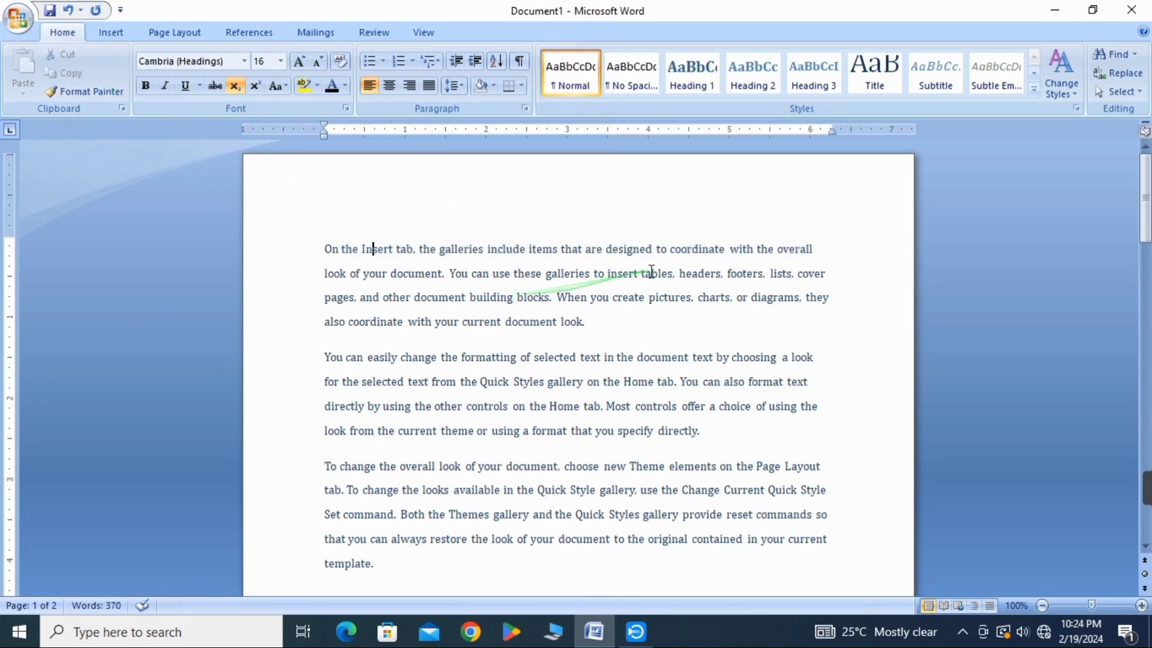
Step: Make the first paragraph's passage "document. You can use these galleries to insert tables, headers" bold and italic
{"action": "left_click_drag", "start_coordinate": [686, 274], "coordinate": [435, 258]}
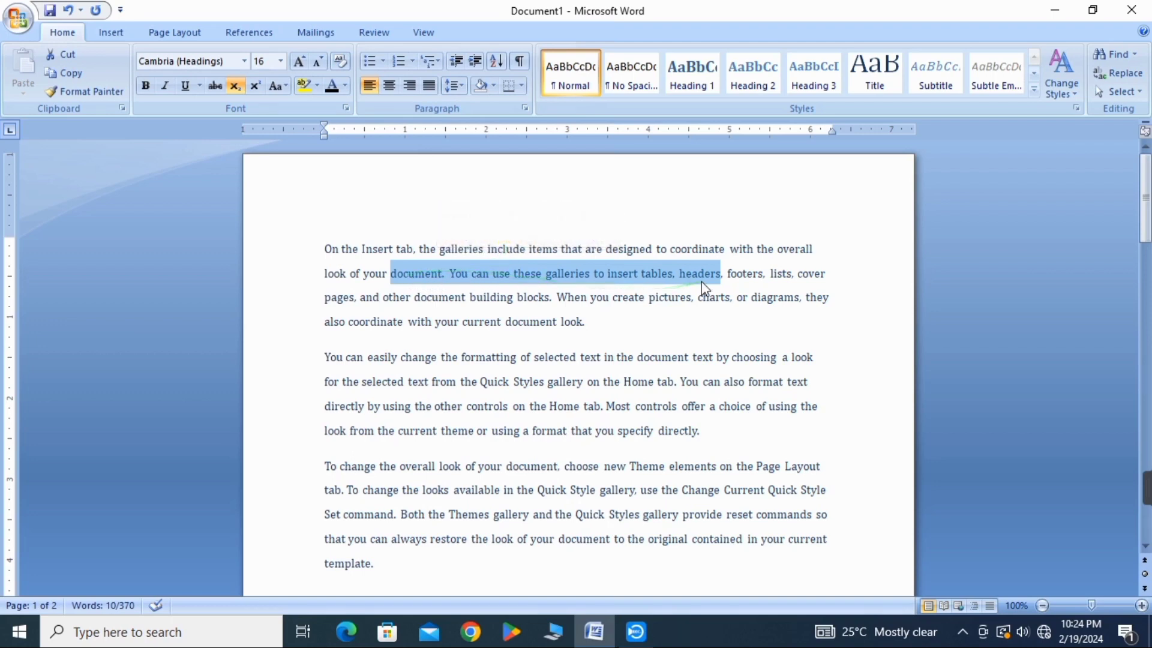
{"action": "mouse_move", "coordinate": [577, 271]}
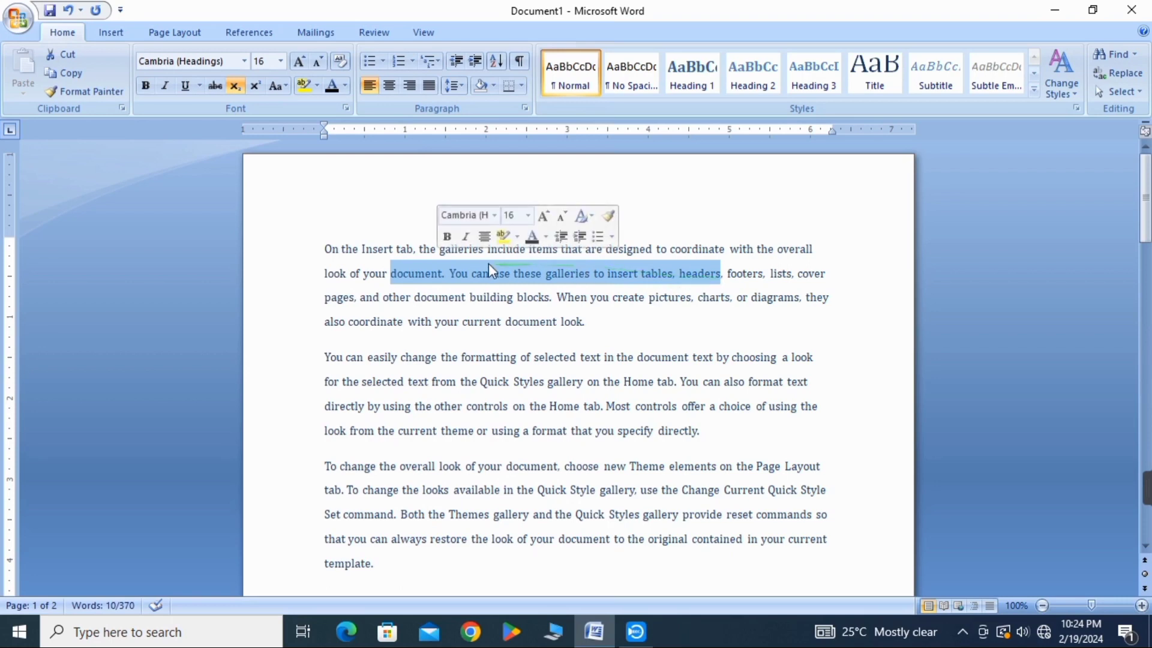
{"action": "left_click", "coordinate": [446, 236]}
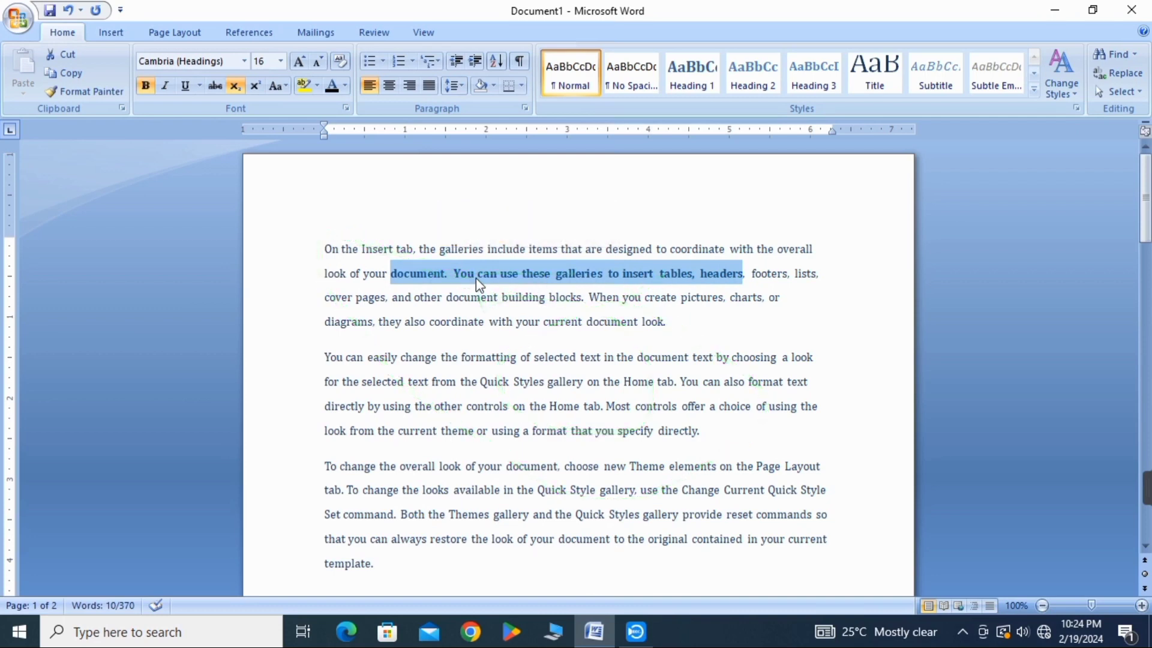
{"action": "left_click", "coordinate": [435, 271]}
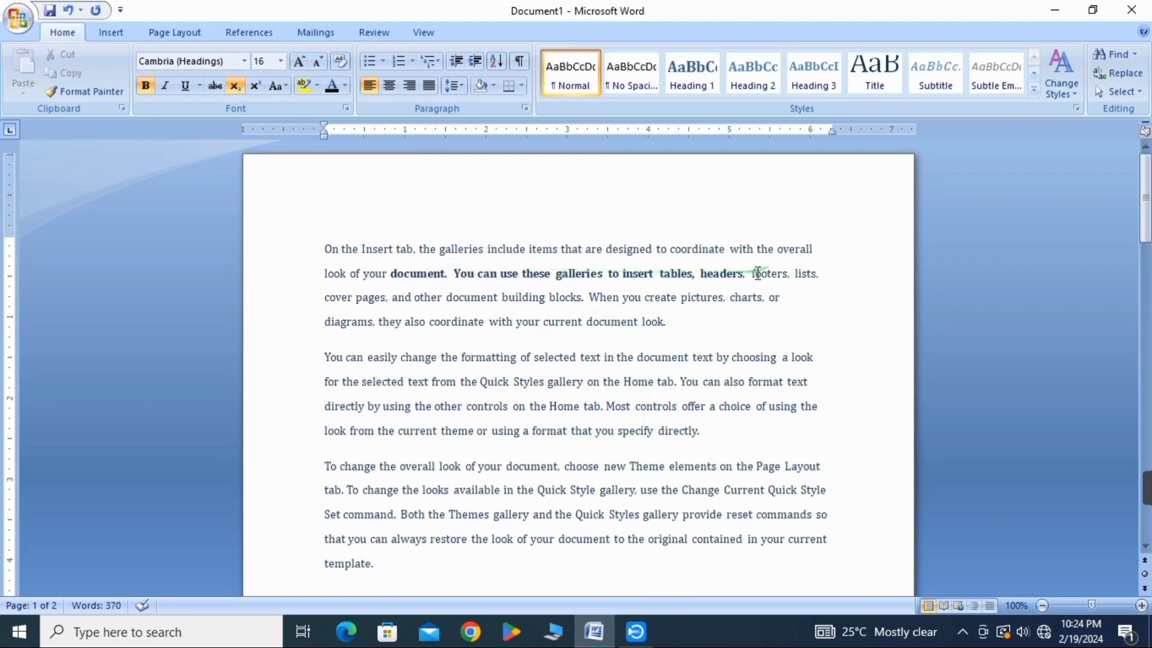
{"action": "left_click_drag", "start_coordinate": [740, 273], "coordinate": [433, 270]}
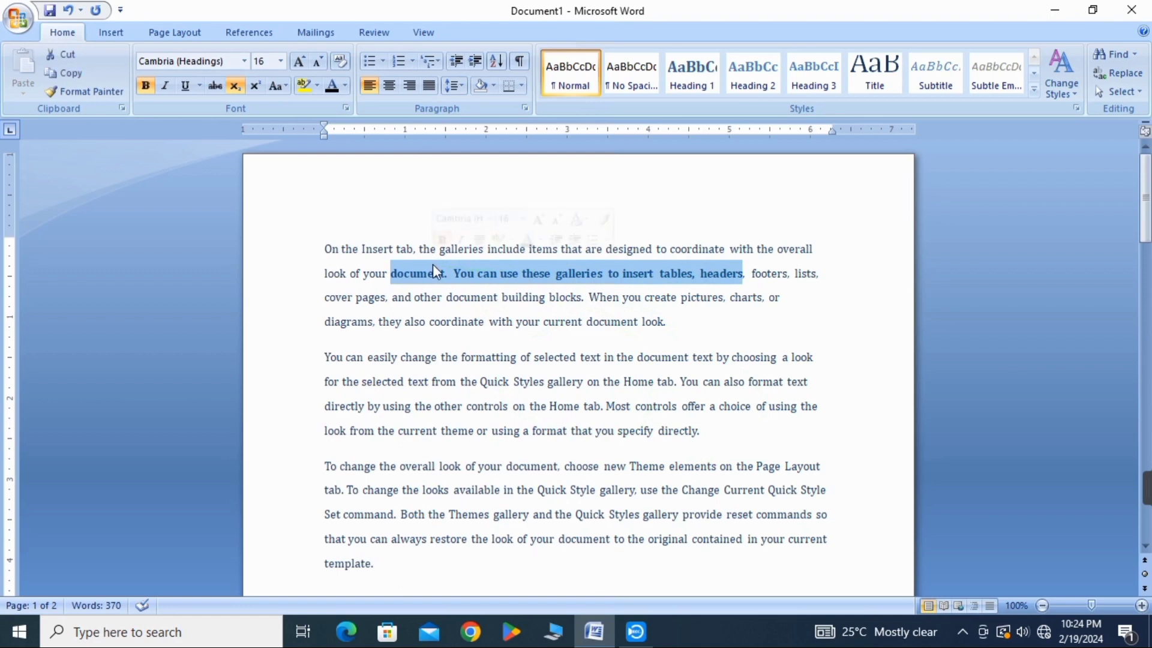
{"action": "left_click", "coordinate": [461, 240]}
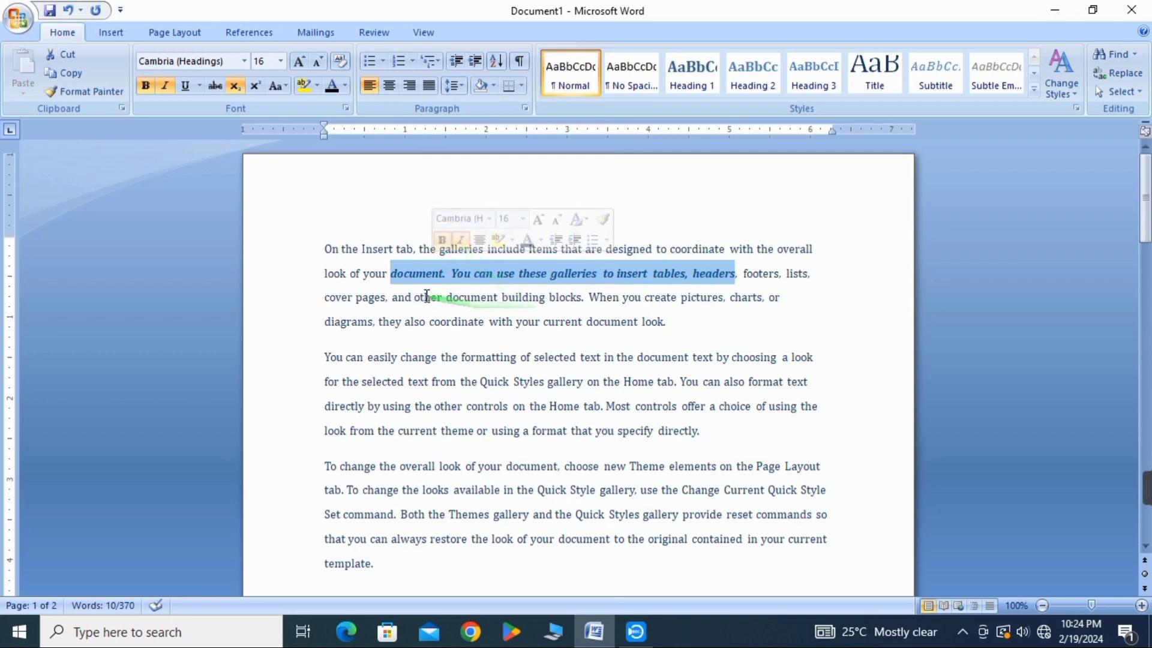
Step: Set the first paragraph's passage from "include items" through "headers" to font size 20 and colour it red
{"action": "left_click", "coordinate": [427, 273]}
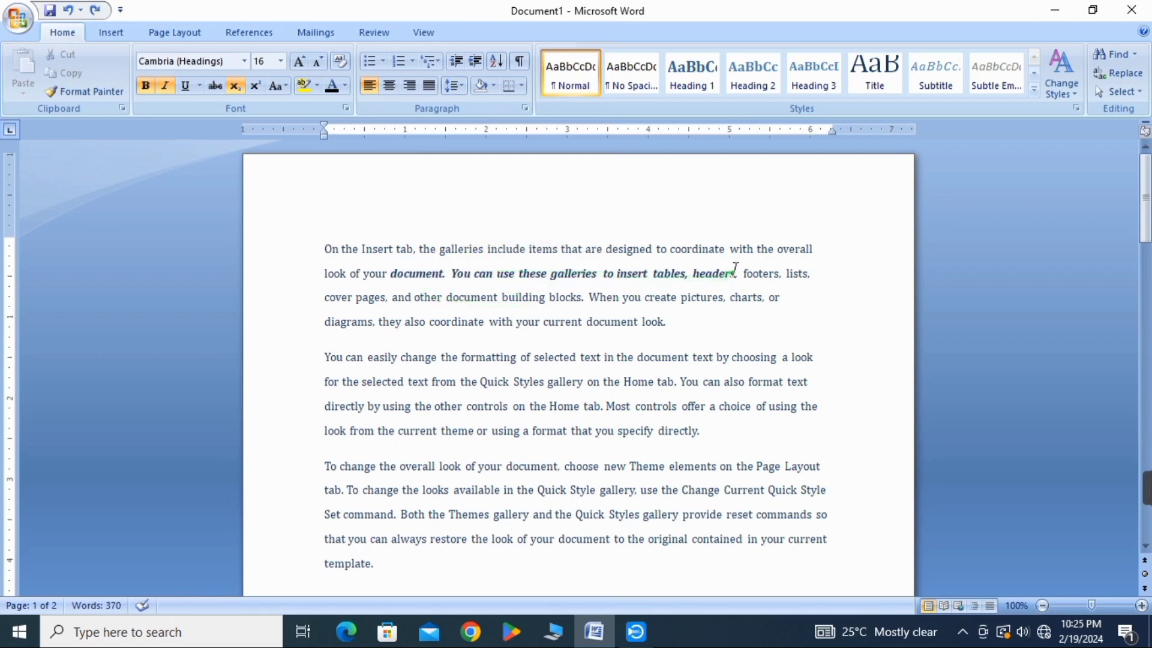
{"action": "left_click_drag", "start_coordinate": [736, 273], "coordinate": [500, 249]}
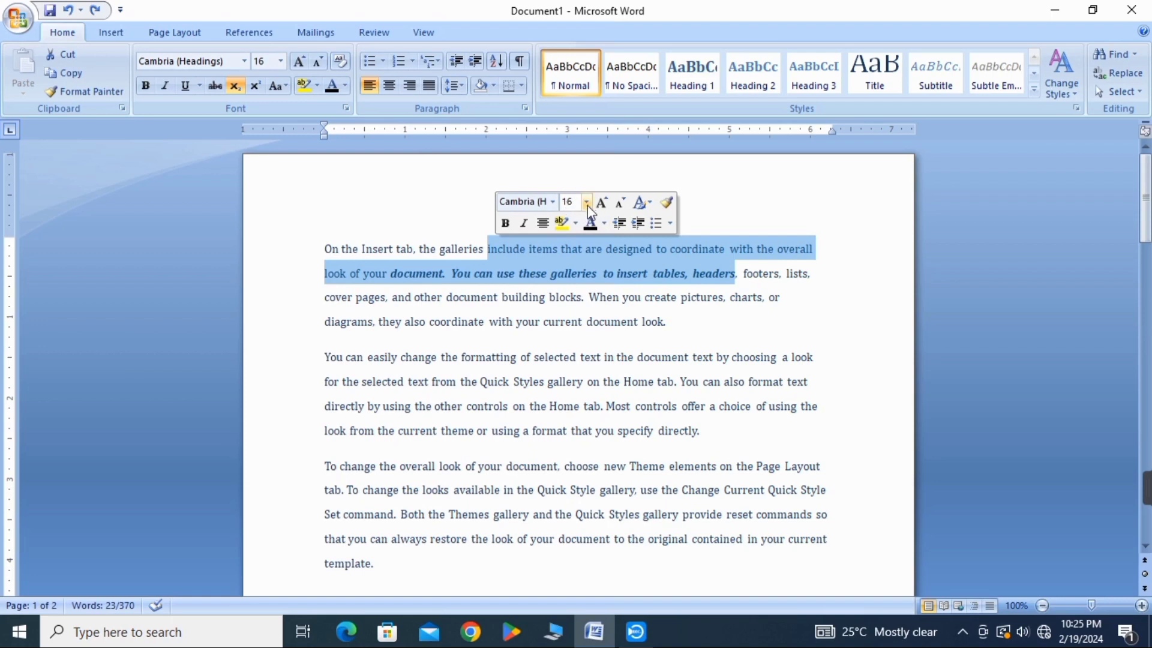
{"action": "left_click", "coordinate": [588, 204]}
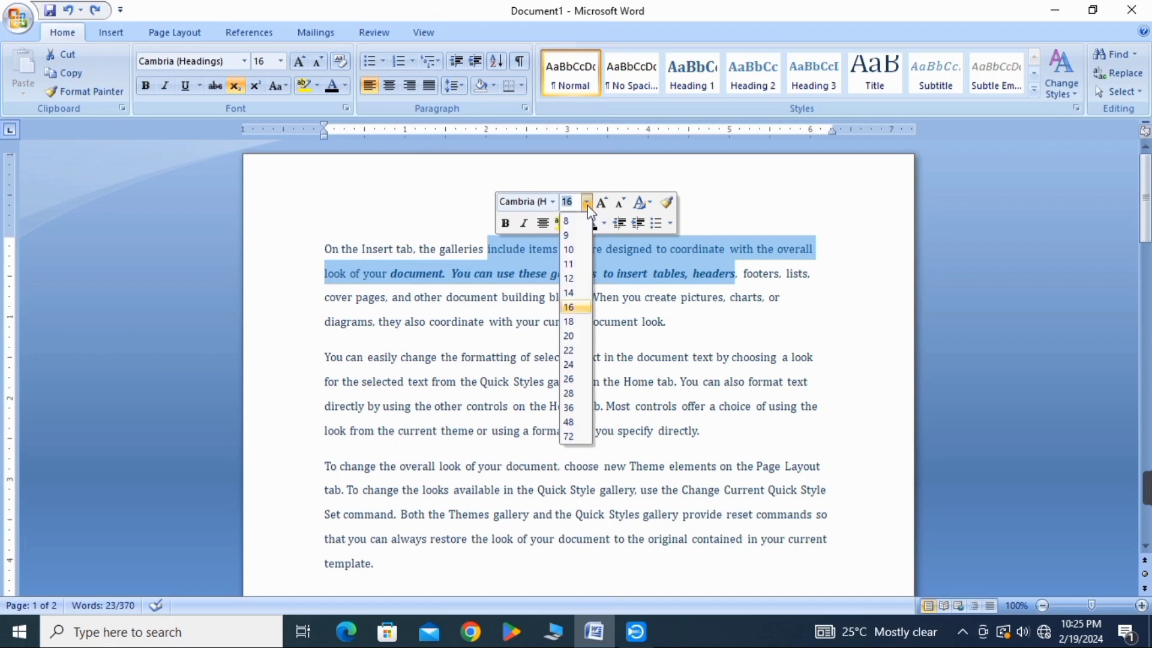
{"action": "left_click", "coordinate": [574, 337]}
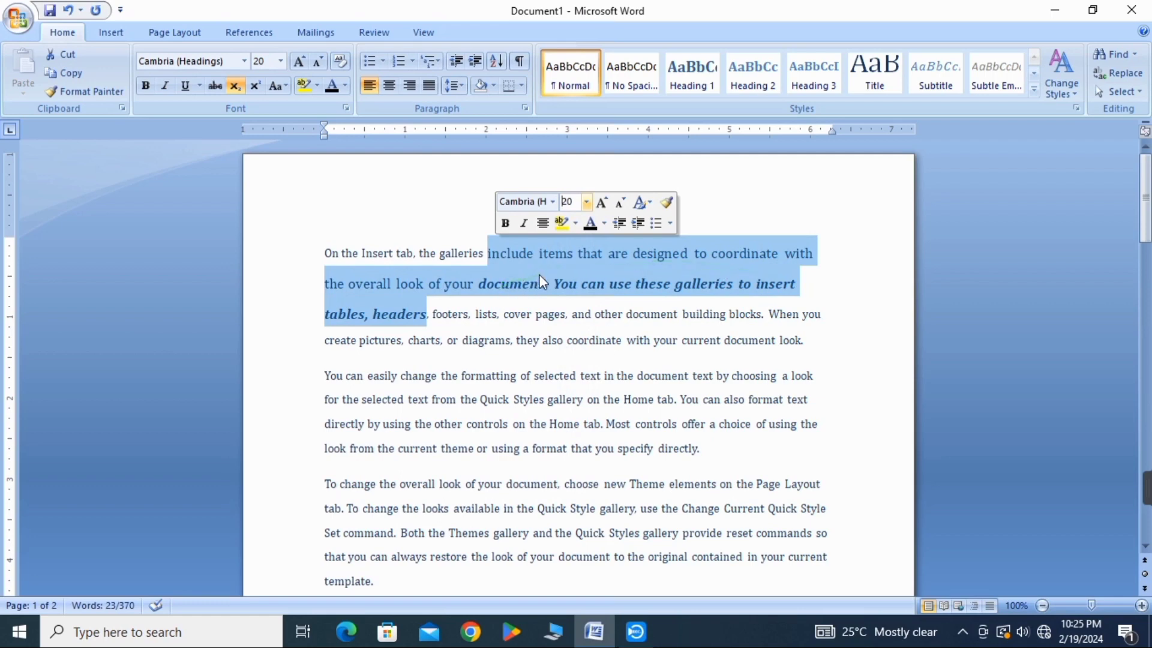
{"action": "left_click", "coordinate": [605, 222]}
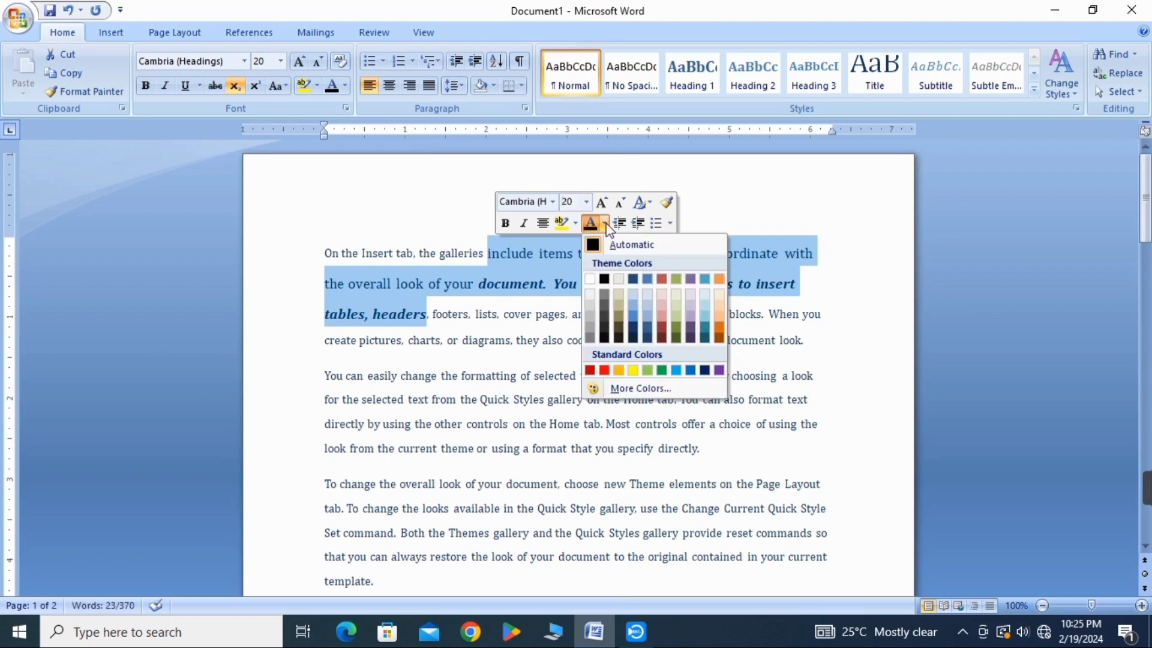
{"action": "left_click", "coordinate": [662, 277]}
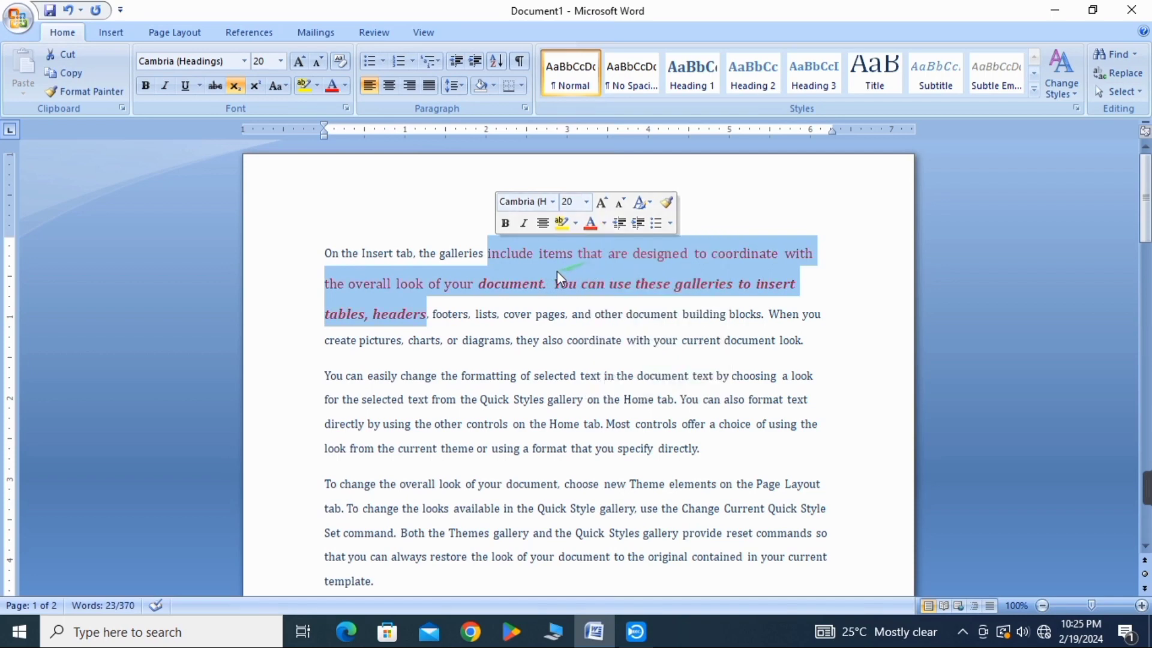
{"action": "left_click", "coordinate": [615, 266]}
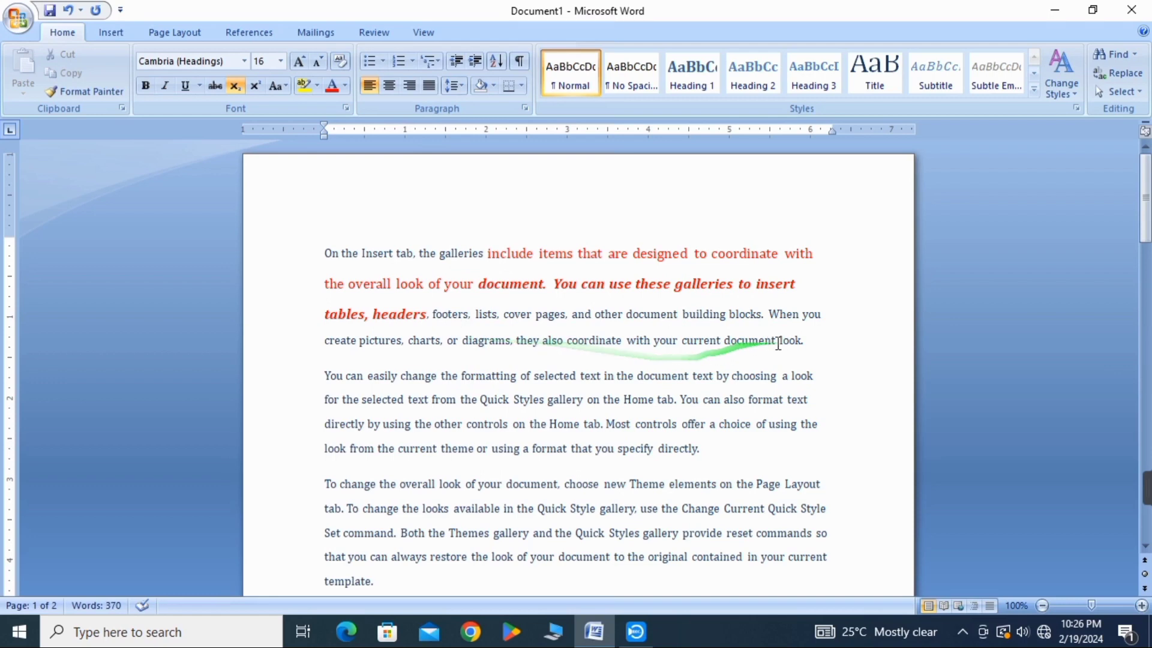
Step: Set the first paragraph's closing words "also coordinate with your current document look." to font size 22
{"action": "left_click_drag", "start_coordinate": [807, 340], "coordinate": [555, 340]}
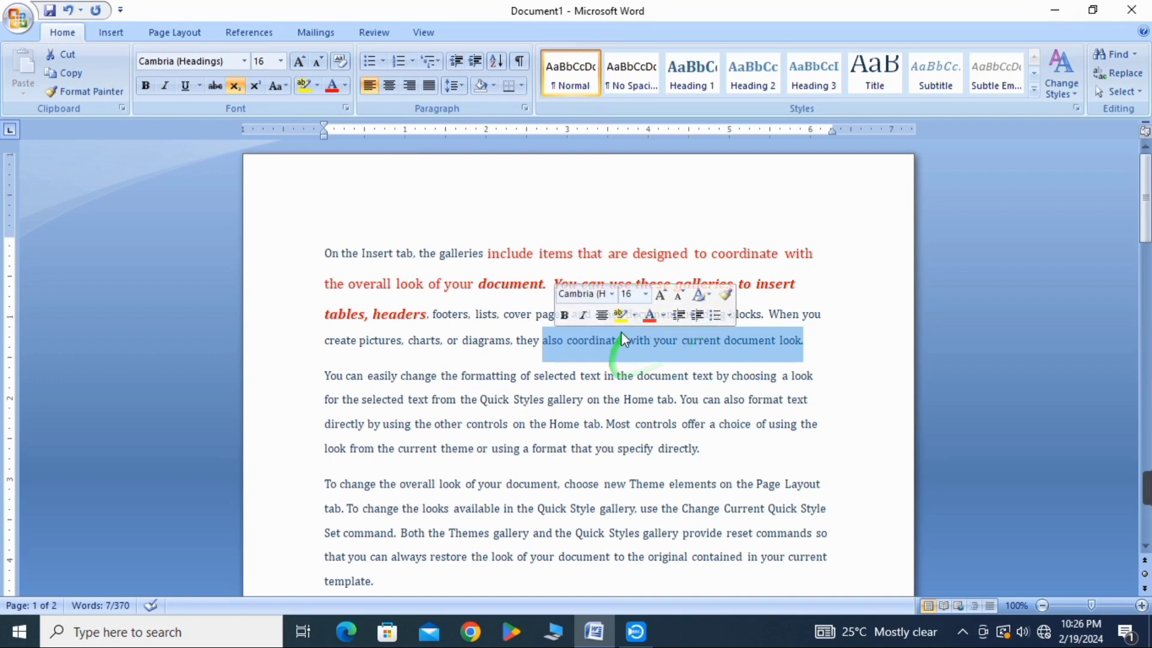
{"action": "left_click", "coordinate": [664, 293]}
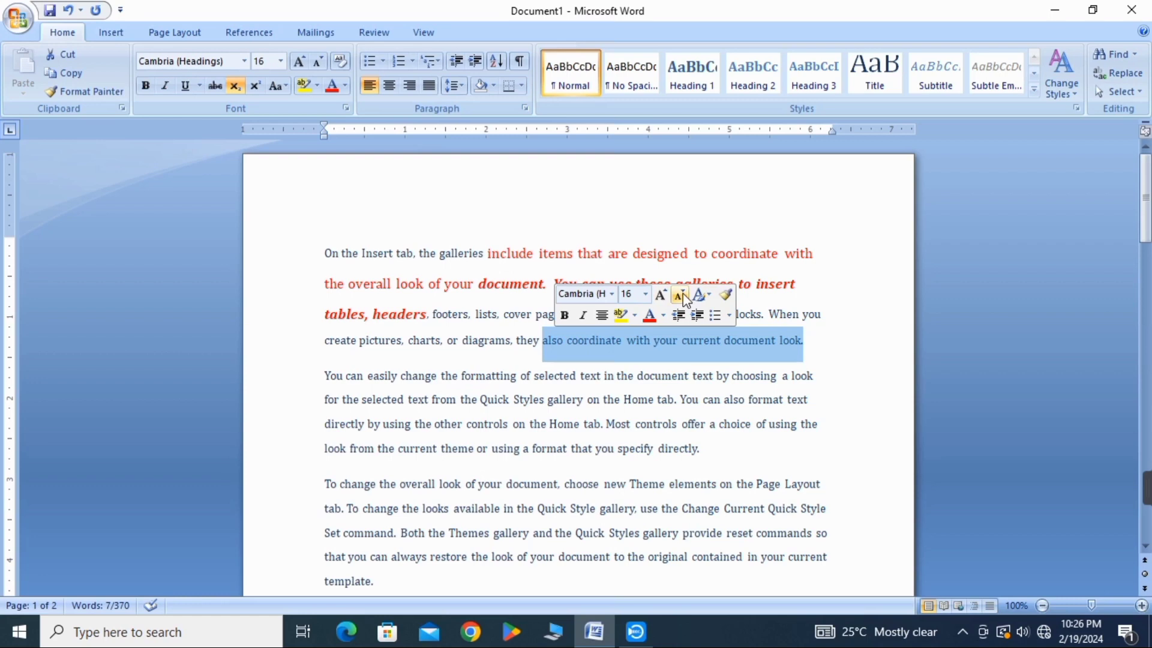
{"action": "left_click", "coordinate": [646, 295]}
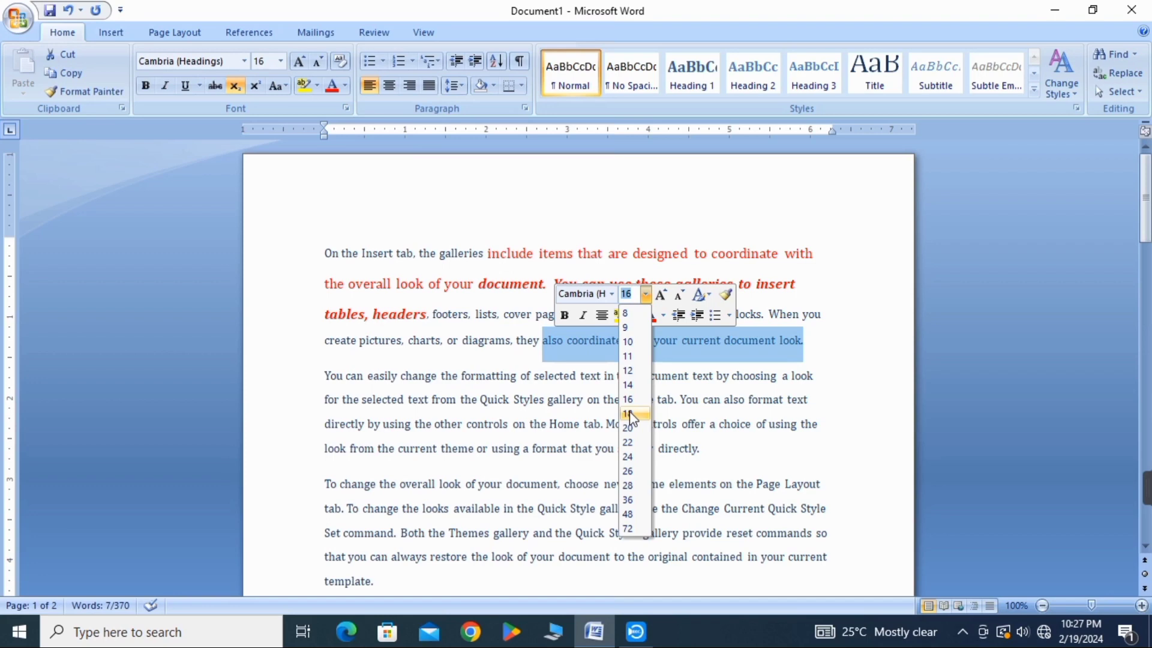
{"action": "left_click", "coordinate": [628, 442]}
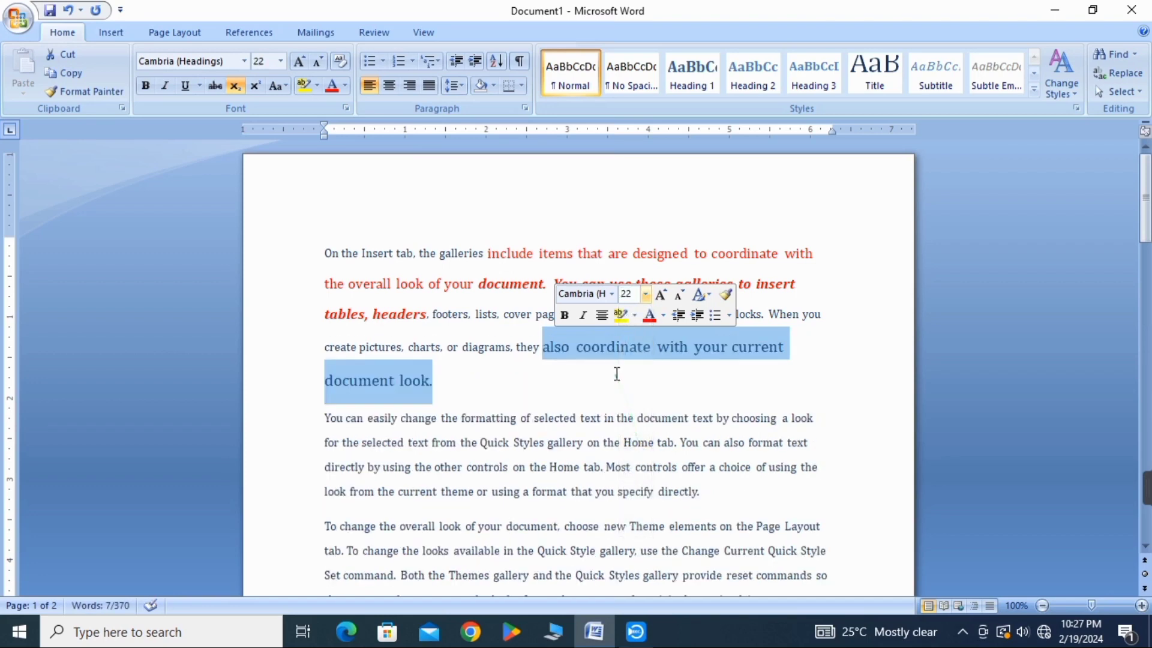
Step: Enlarge the first paragraph's closing words stepwise to font size 72, and shrink them back stepwise to 26
{"action": "left_click", "coordinate": [667, 295]}
{"action": "left_click", "coordinate": [667, 295]}
{"action": "left_click", "coordinate": [667, 295]}
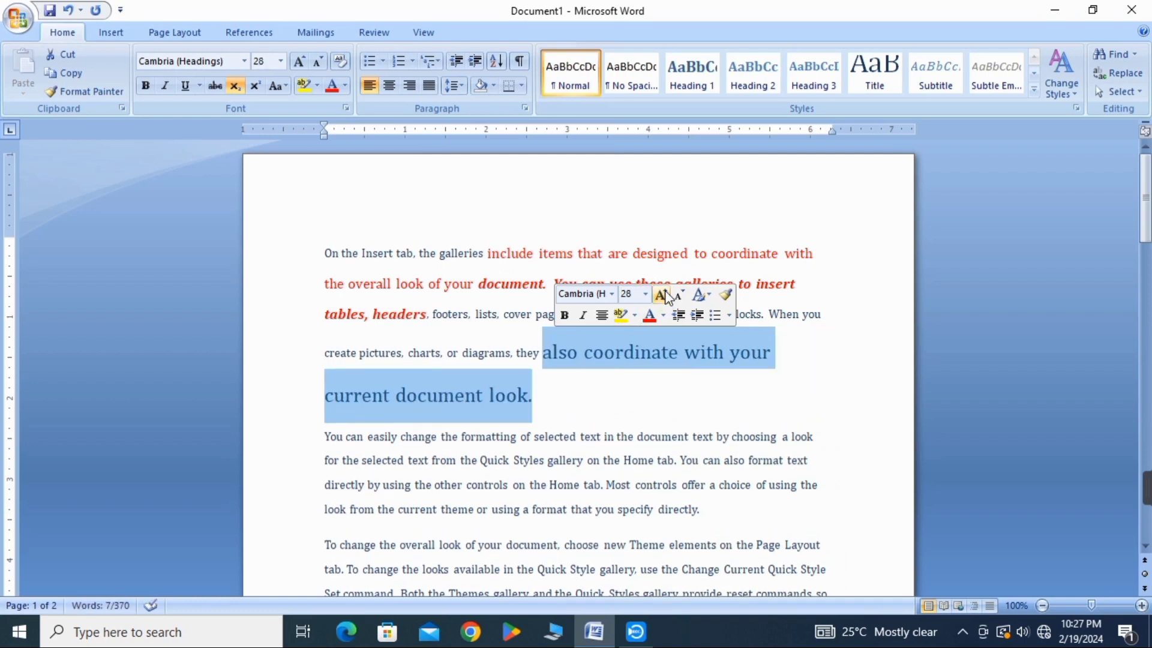
{"action": "left_click", "coordinate": [667, 295]}
{"action": "left_click", "coordinate": [667, 295]}
{"action": "left_click", "coordinate": [667, 295]}
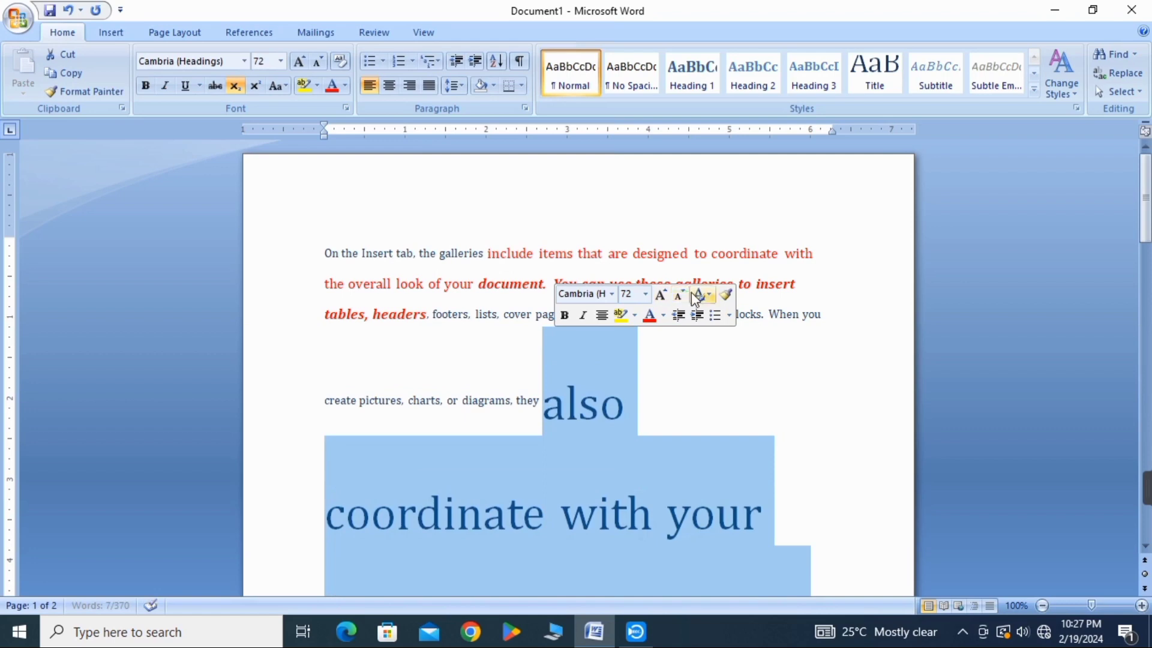
{"action": "left_click", "coordinate": [681, 296]}
{"action": "left_click", "coordinate": [681, 295]}
{"action": "left_click", "coordinate": [680, 295]}
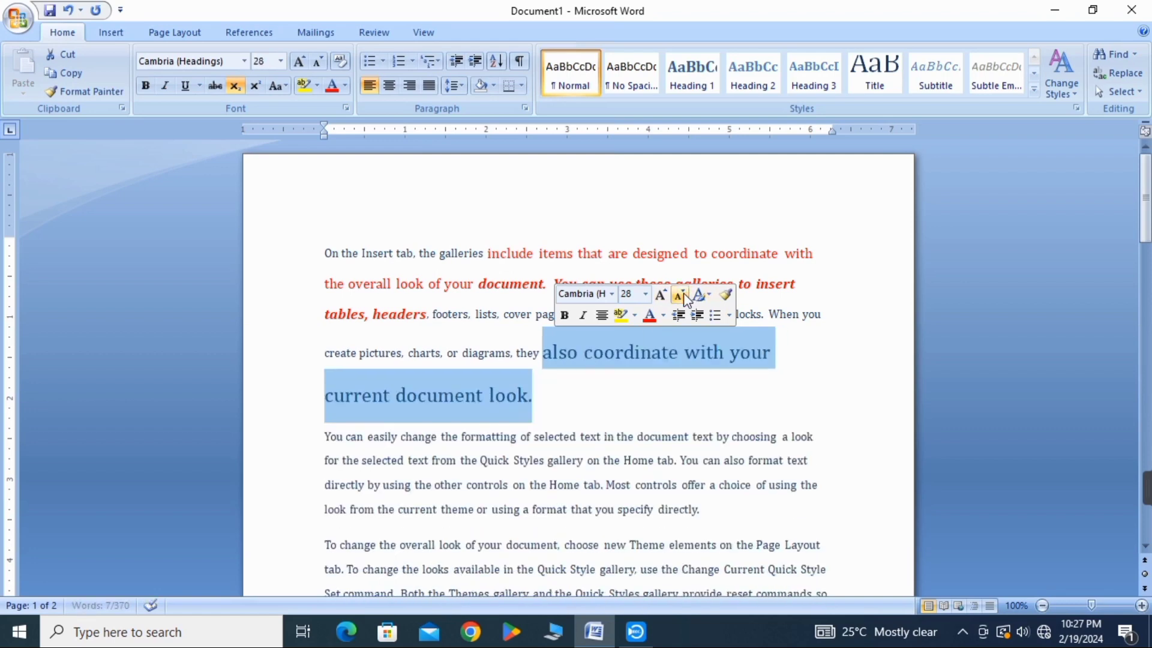
{"action": "left_click", "coordinate": [681, 295]}
{"action": "left_click", "coordinate": [615, 254]}
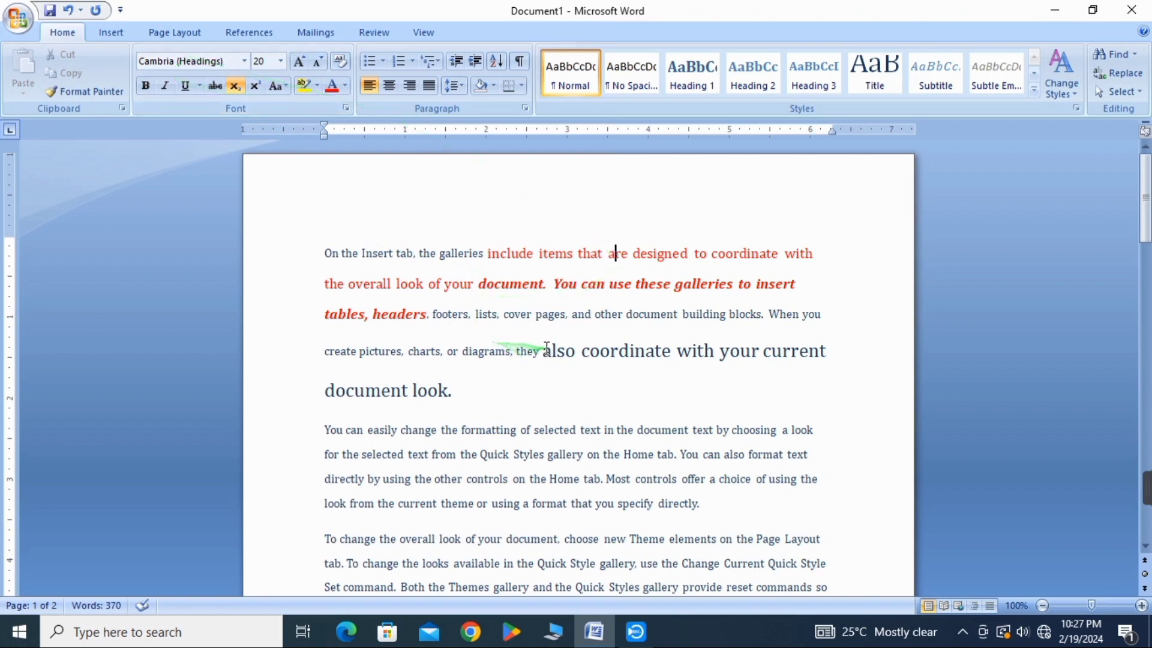
Step: Make the second paragraph's opening words "You can easily change" through "choosing a look" bold
{"action": "left_click_drag", "start_coordinate": [321, 428], "coordinate": [833, 431]}
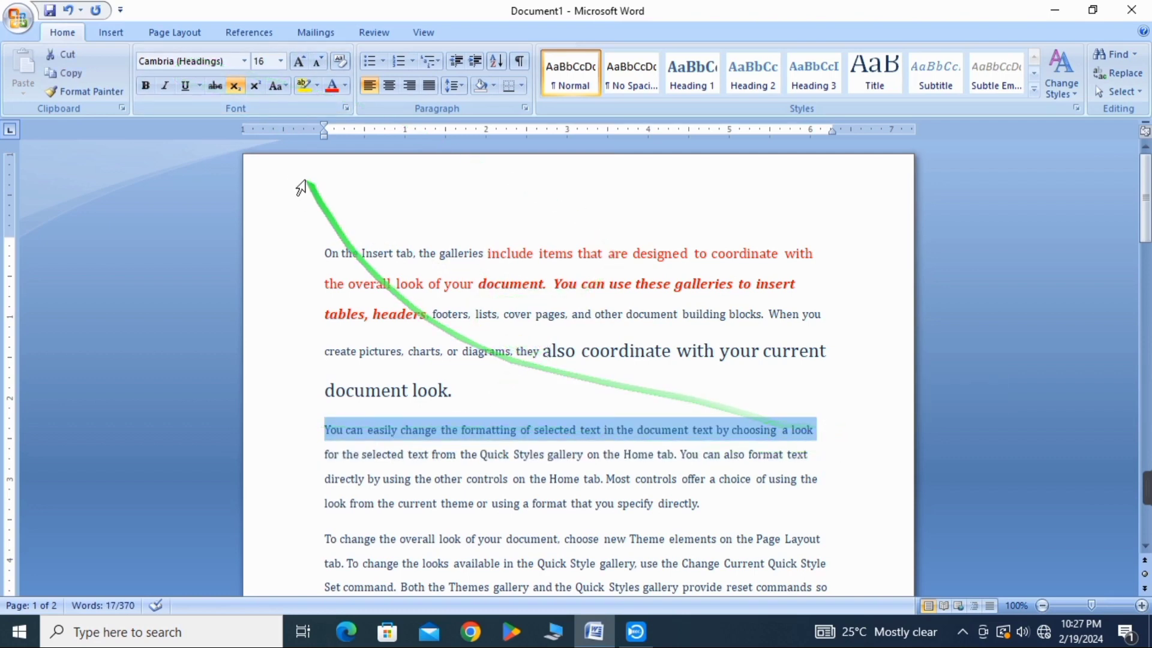
{"action": "left_click", "coordinate": [145, 85]}
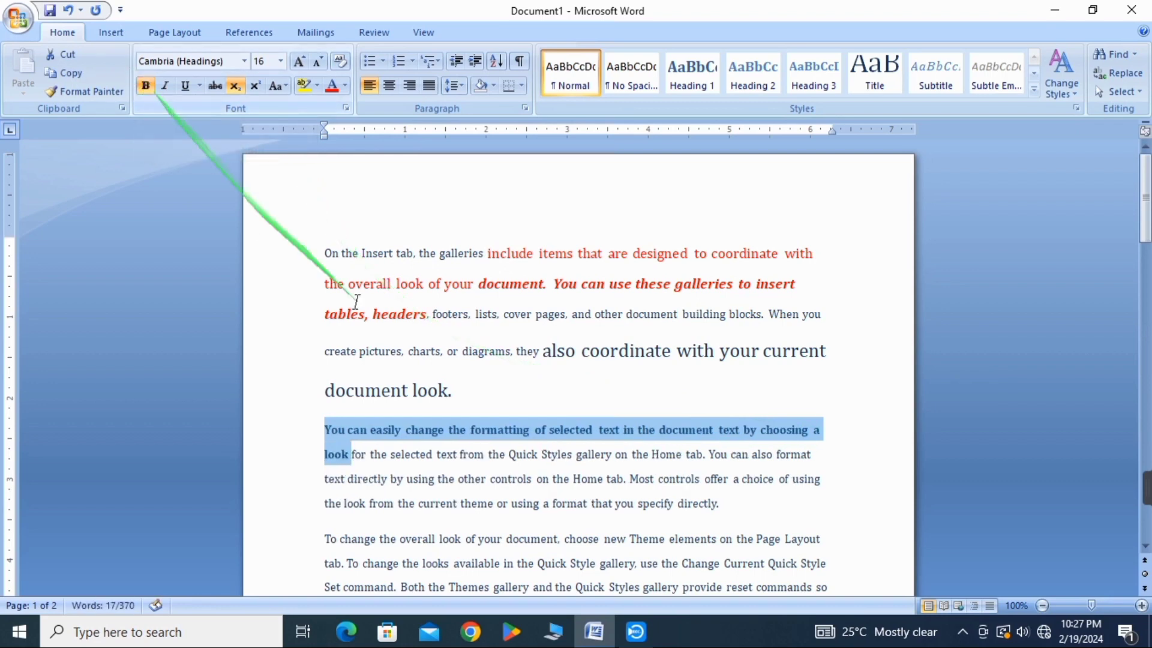
{"action": "left_click", "coordinate": [413, 474]}
Step: Apply italic, underline and bold to "selected text from the Quick Styles gallery on the Home tab. You can also format"
{"action": "left_click_drag", "start_coordinate": [316, 448], "coordinate": [747, 451]}
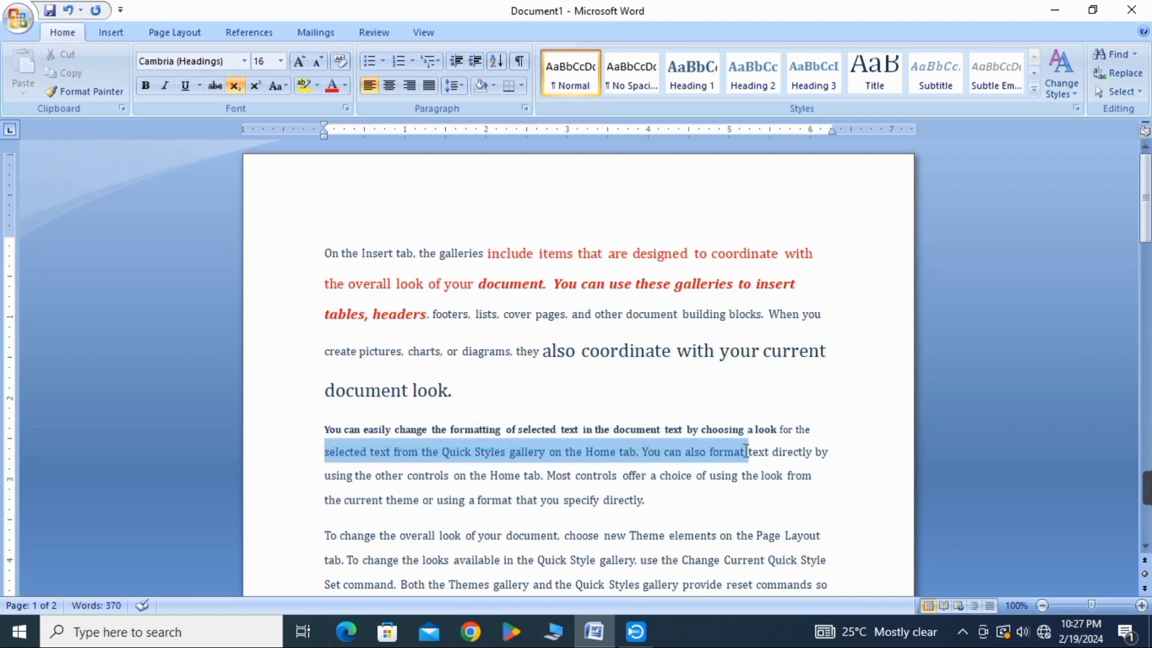
{"action": "left_click", "coordinate": [164, 87]}
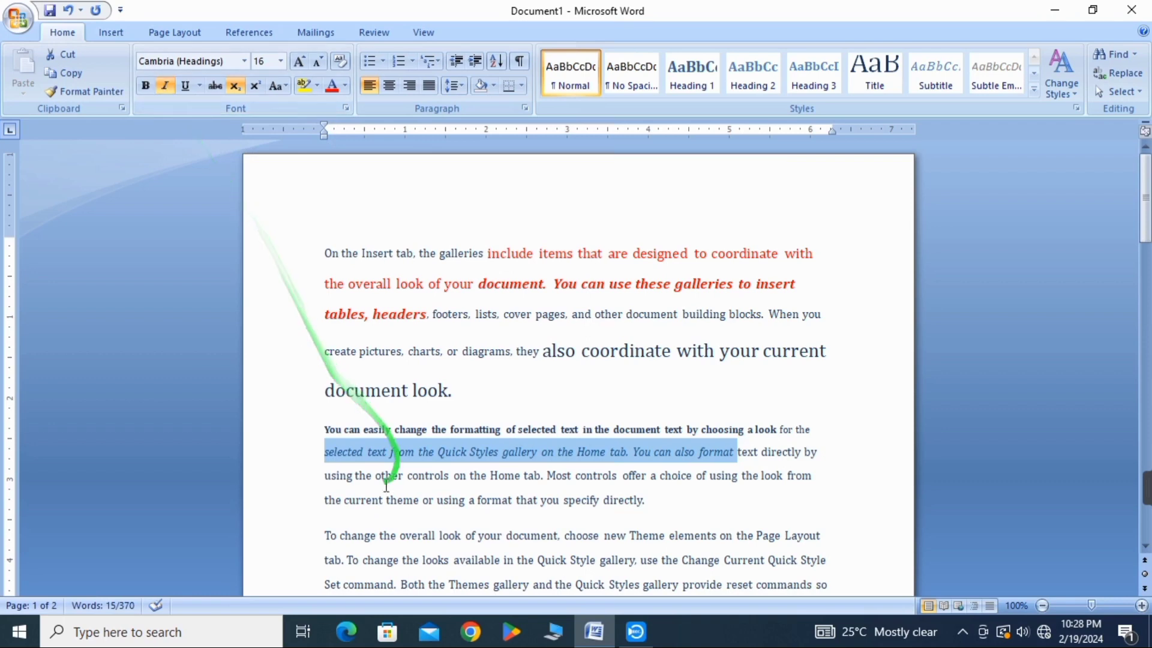
{"action": "left_click", "coordinate": [186, 87]}
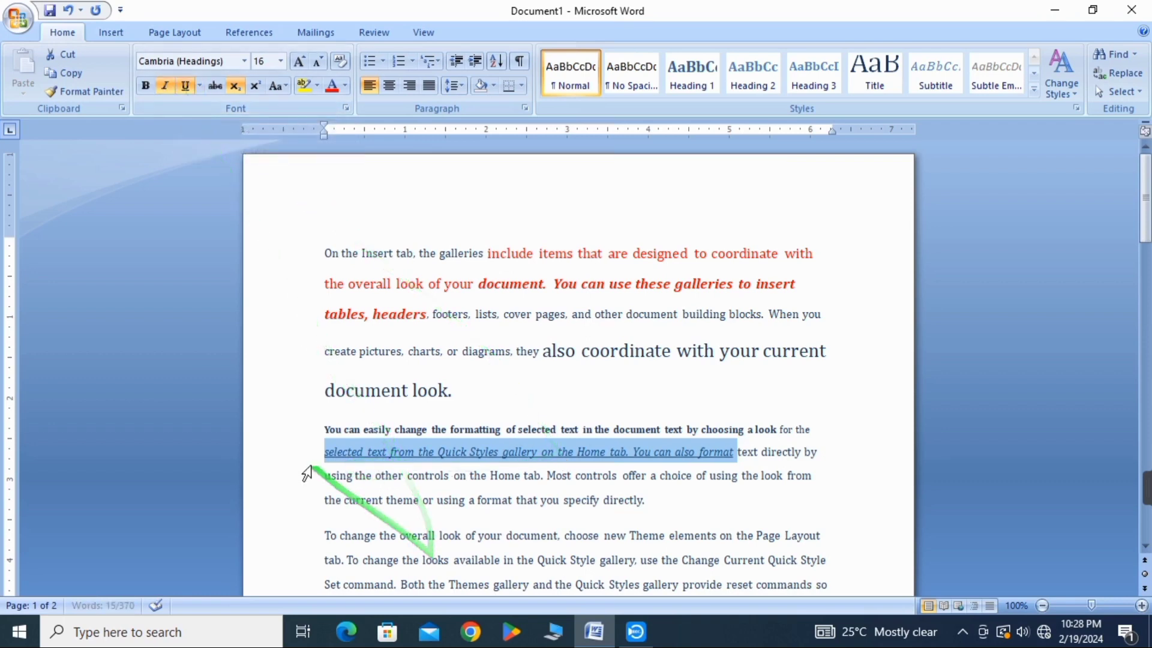
{"action": "left_click", "coordinate": [144, 86]}
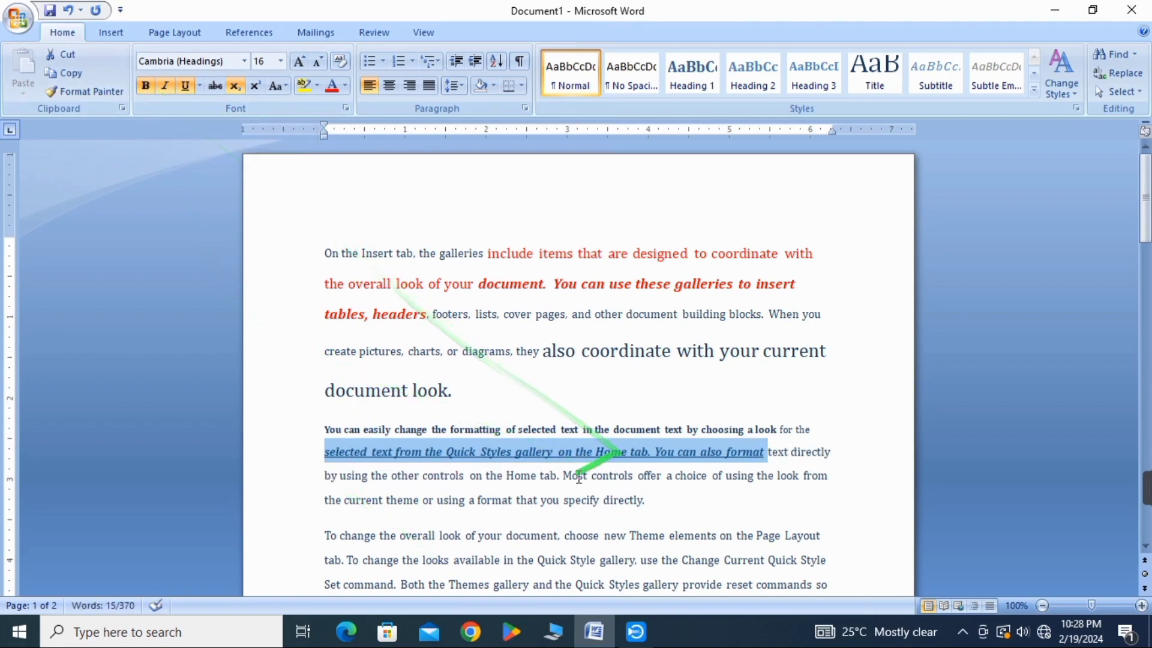
Step: Change the underline style of the bold italic passage in the second paragraph to a double underline
{"action": "left_click", "coordinate": [199, 85]}
{"action": "left_click", "coordinate": [459, 183]}
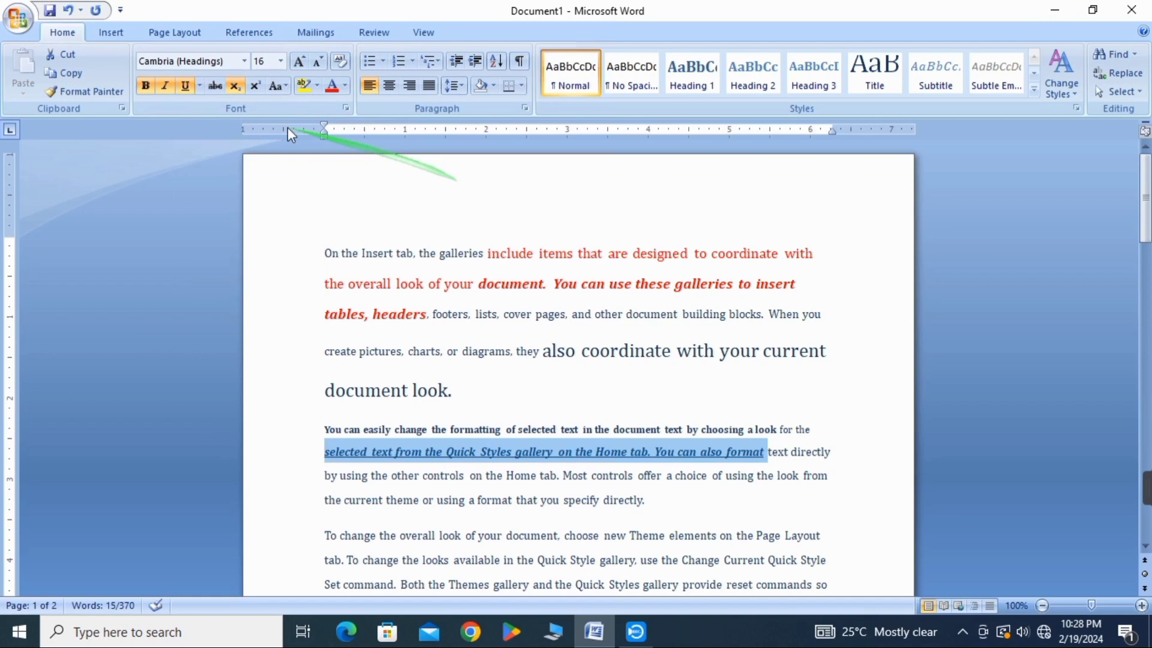
{"action": "left_click", "coordinate": [200, 89]}
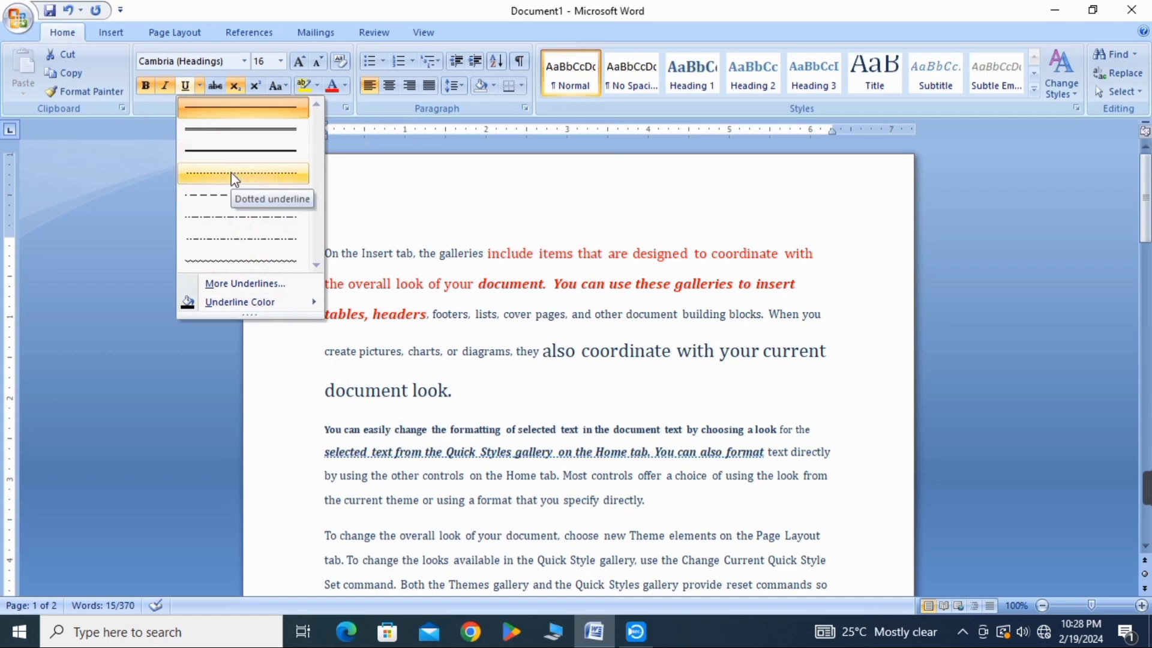
{"action": "left_click", "coordinate": [241, 130]}
{"action": "left_click", "coordinate": [480, 389]}
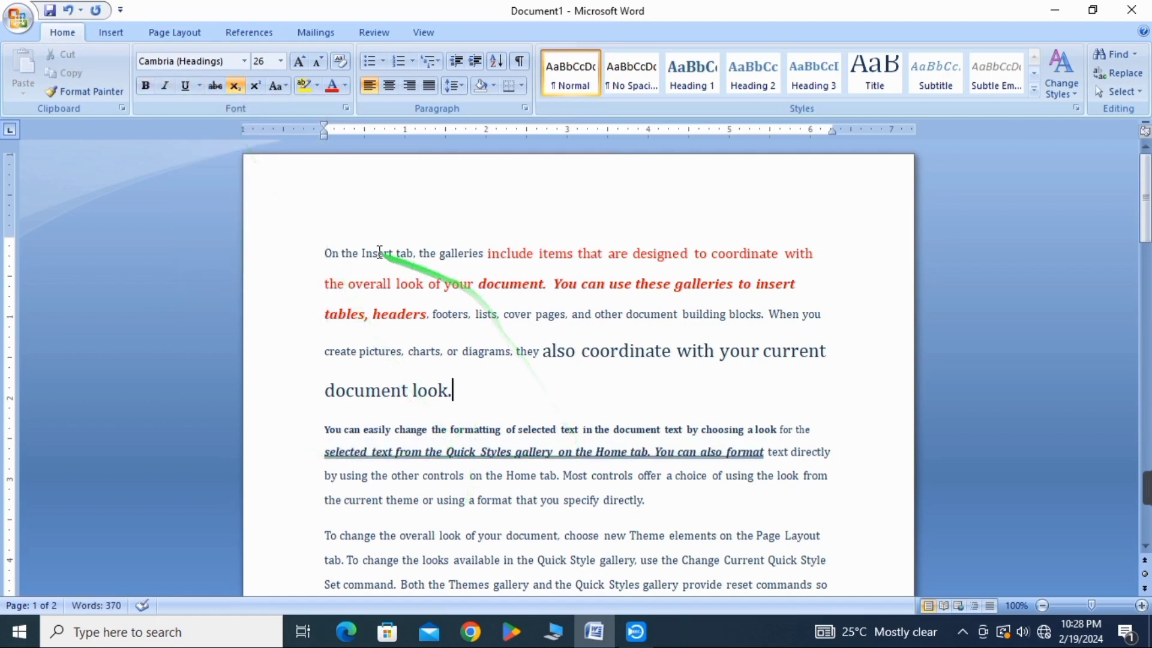
Step: Add a new line below the first paragraph containing a normal capital H followed by a subscript 2
{"action": "key", "text": "Return"}
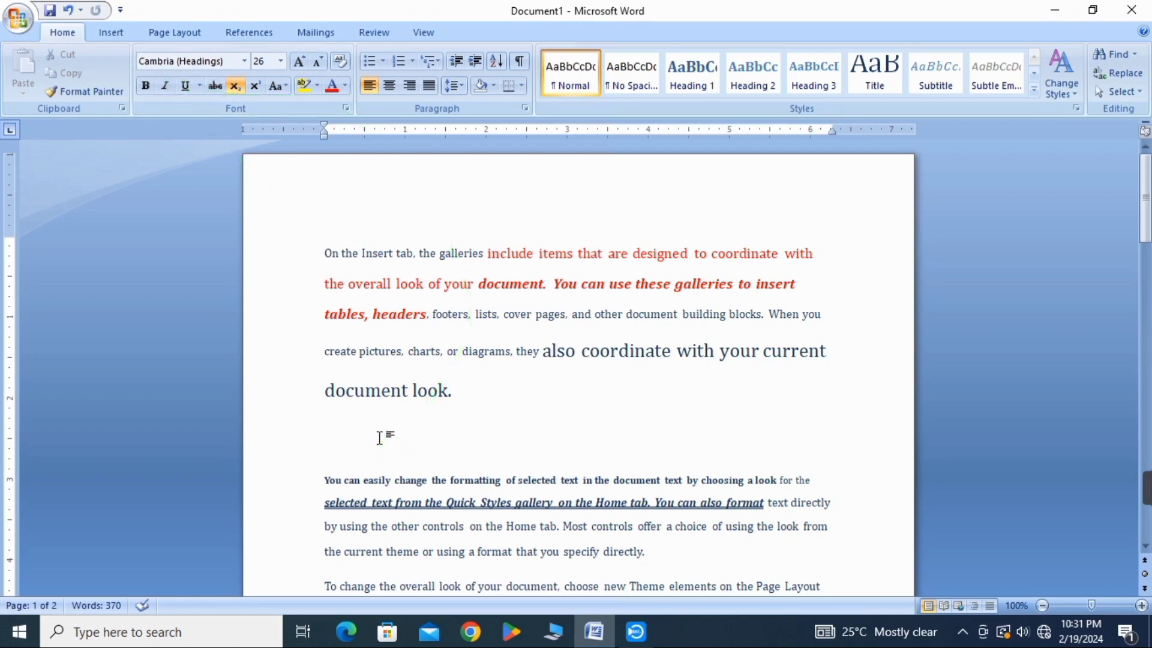
{"action": "left_click", "coordinate": [239, 84]}
{"action": "type", "text": "h"}
{"action": "left_click", "coordinate": [239, 86]}
{"action": "key", "text": "BackSpace"}
{"action": "type", "text": "H2"}
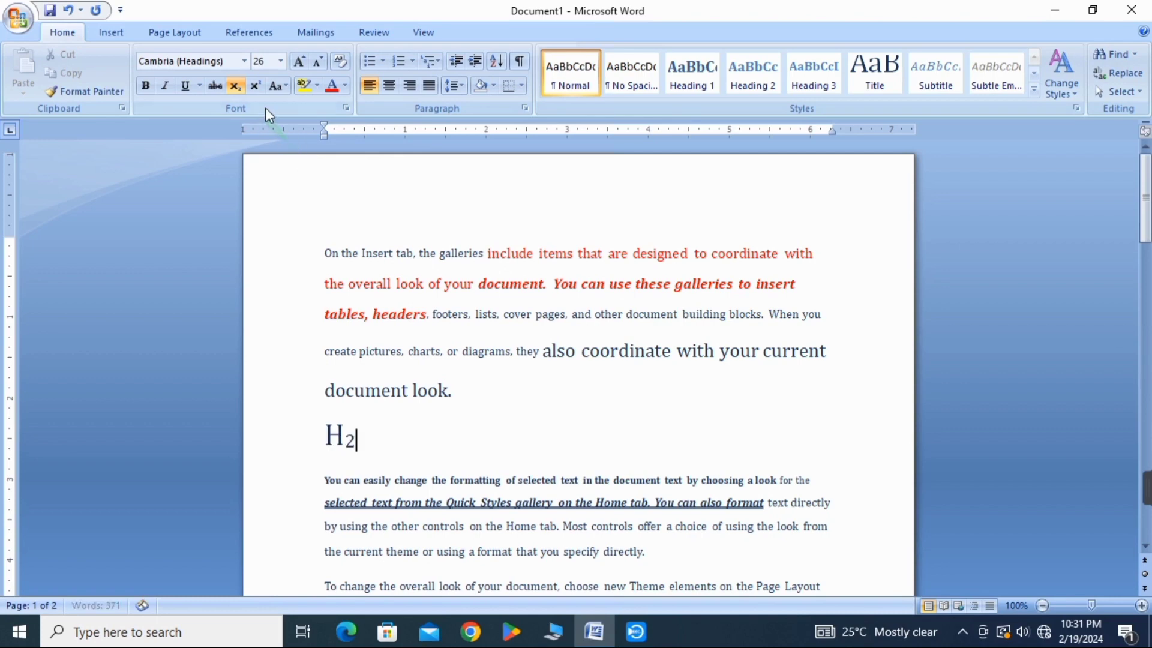
Step: Replace the subscript 2 after the H with a 2 in normal text
{"action": "left_click", "coordinate": [235, 85]}
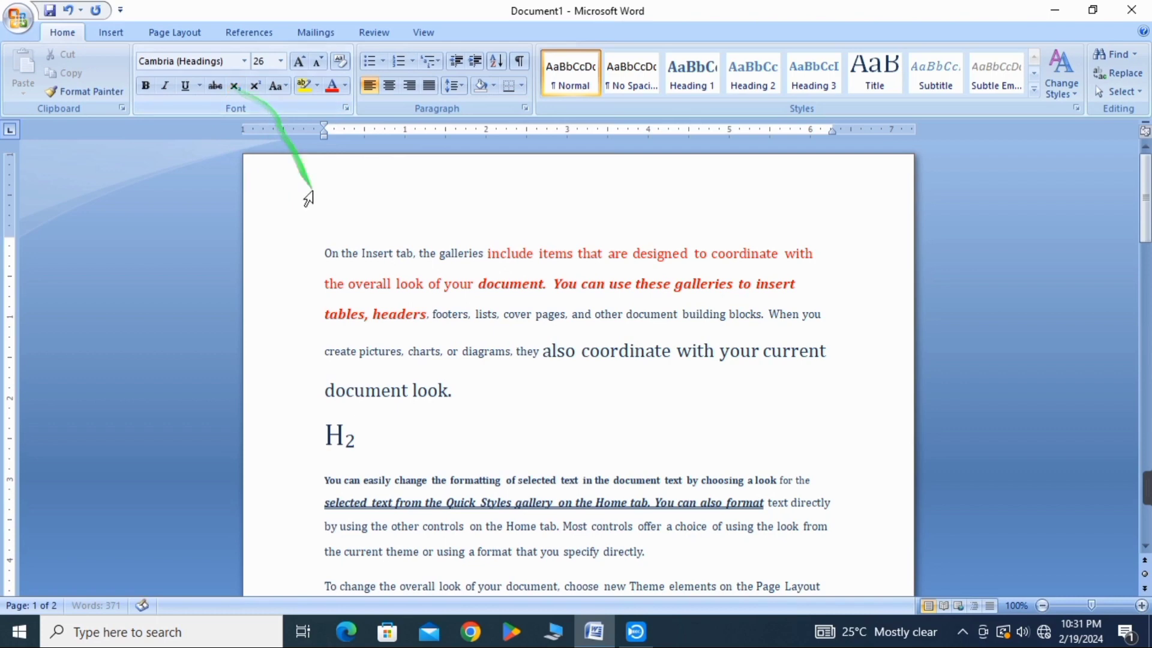
{"action": "key", "text": "BackSpace"}
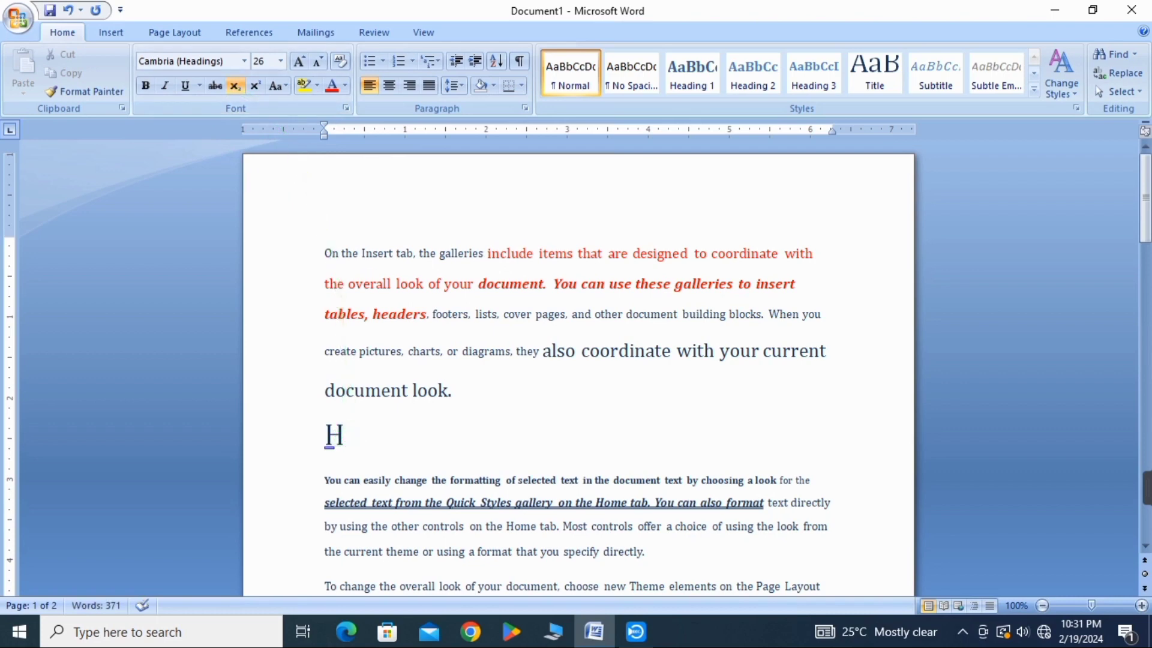
{"action": "left_click", "coordinate": [234, 85]}
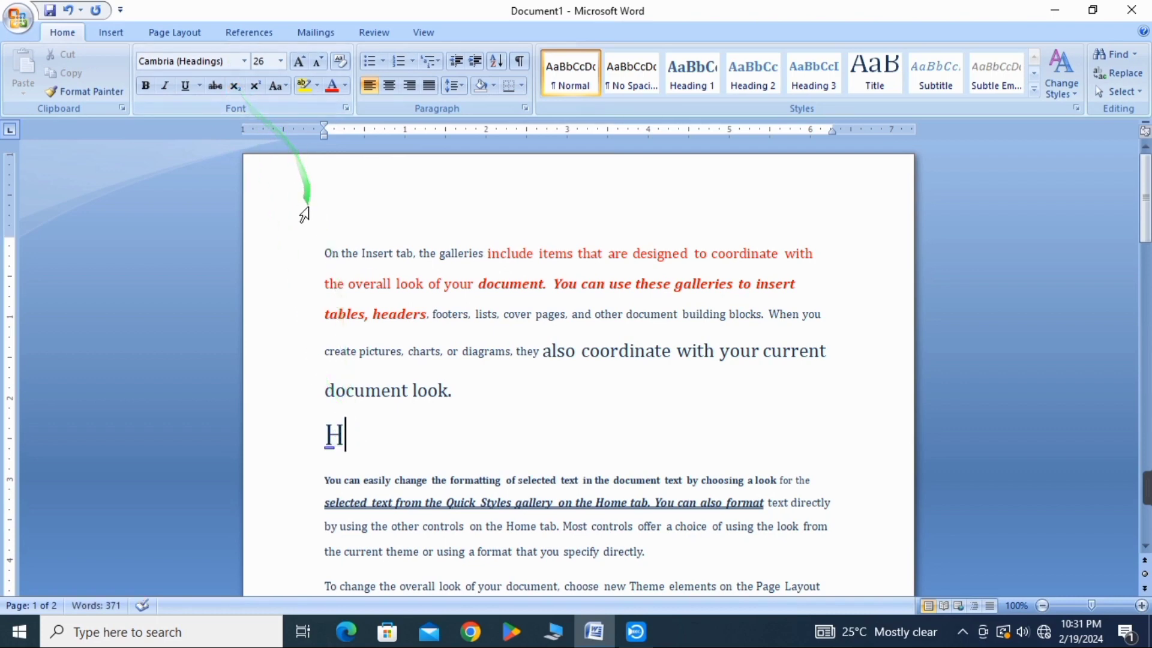
{"action": "type", "text": "2"}
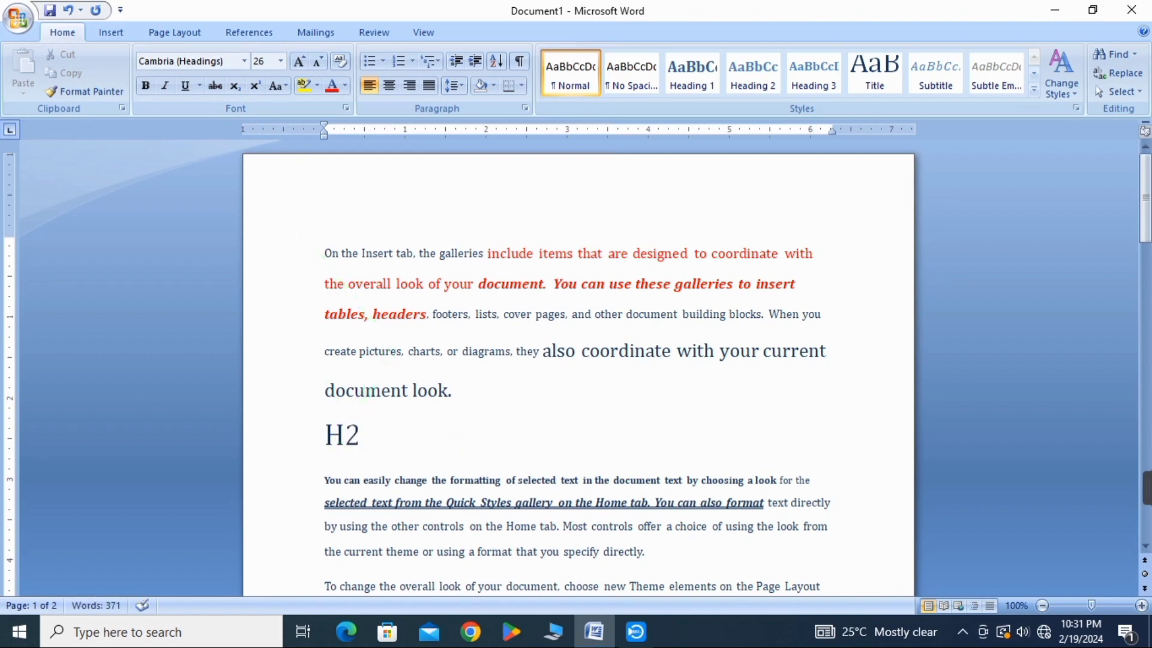
Step: Replace the normal 2 after the H with a subscript 2 followed by a space
{"action": "key", "text": "BackSpace"}
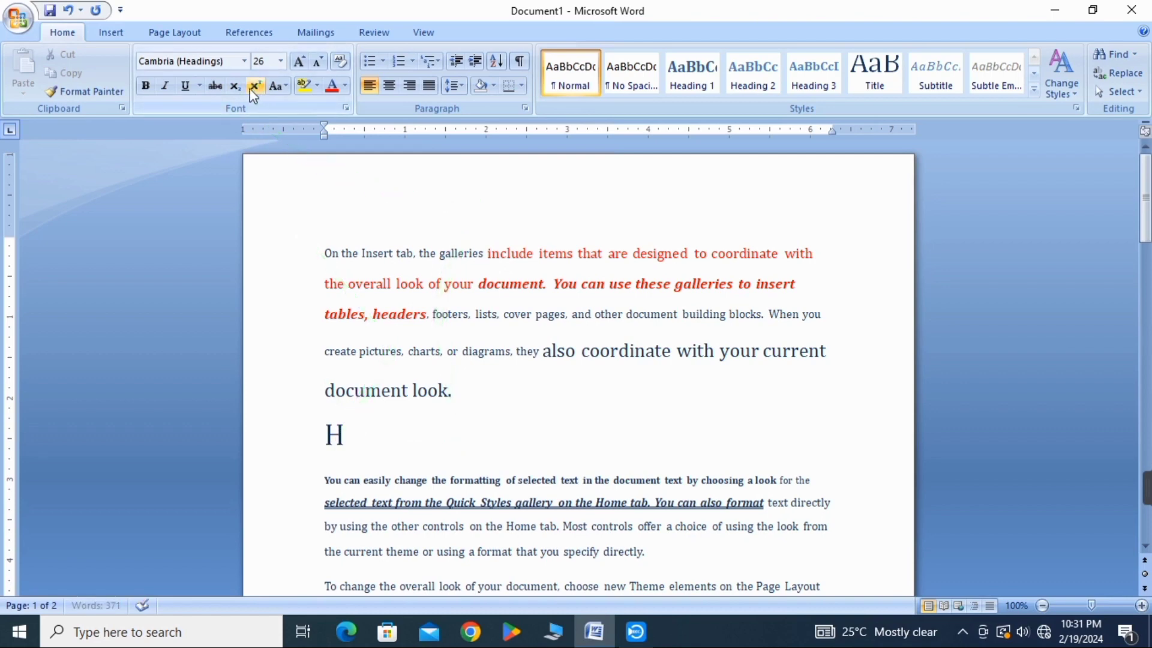
{"action": "left_click", "coordinate": [233, 87]}
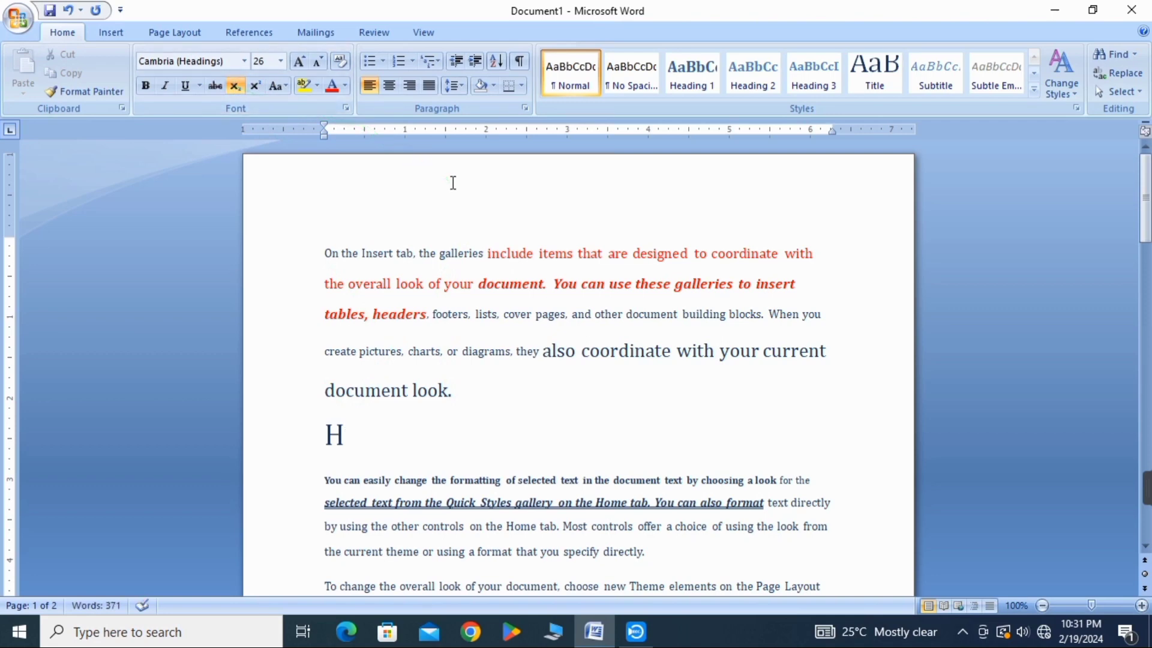
{"action": "type", "text": "2"}
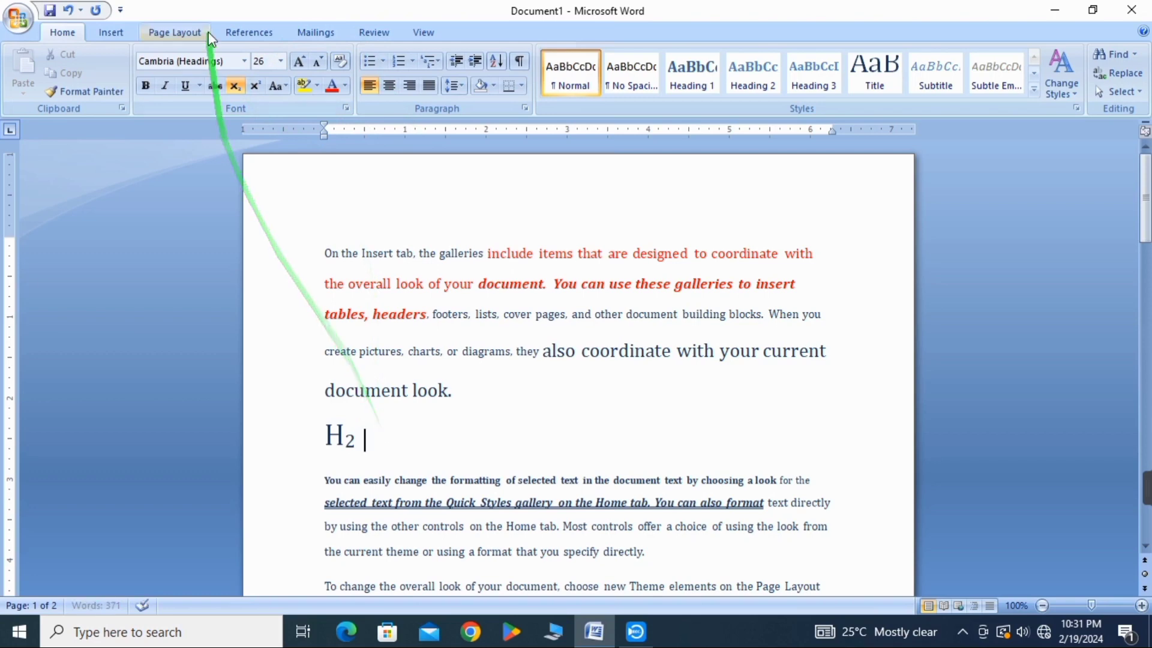
Step: Add a normal lowercase x followed by a superscript 3 after the H with its subscript 2
{"action": "left_click", "coordinate": [235, 86]}
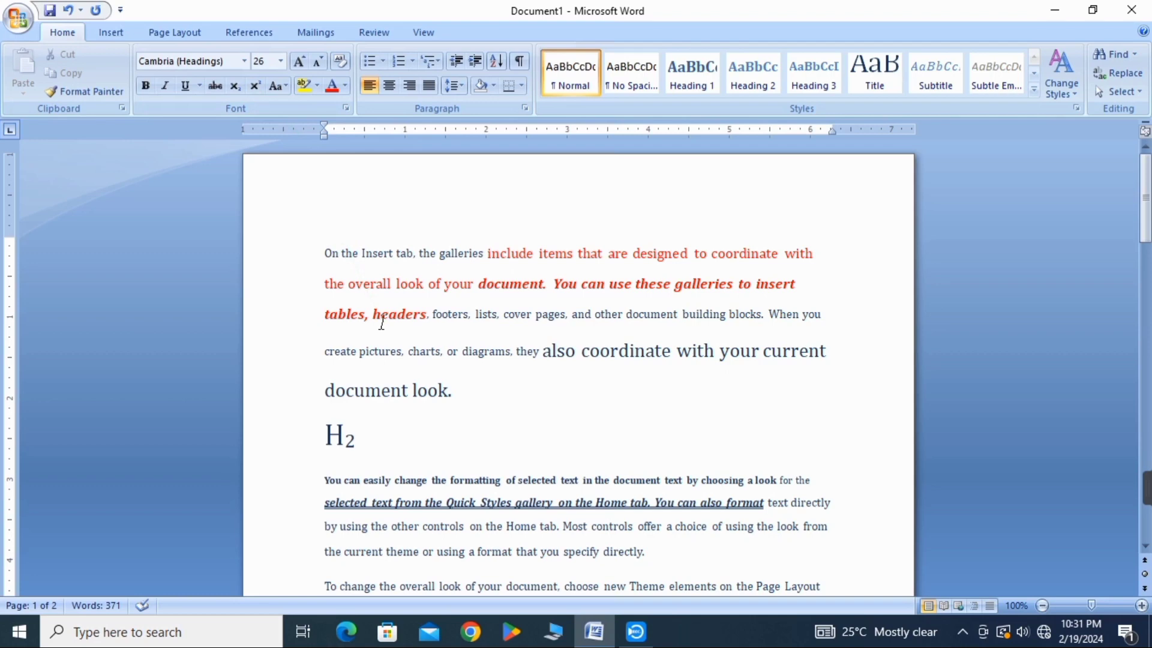
{"action": "type", "text": "x"}
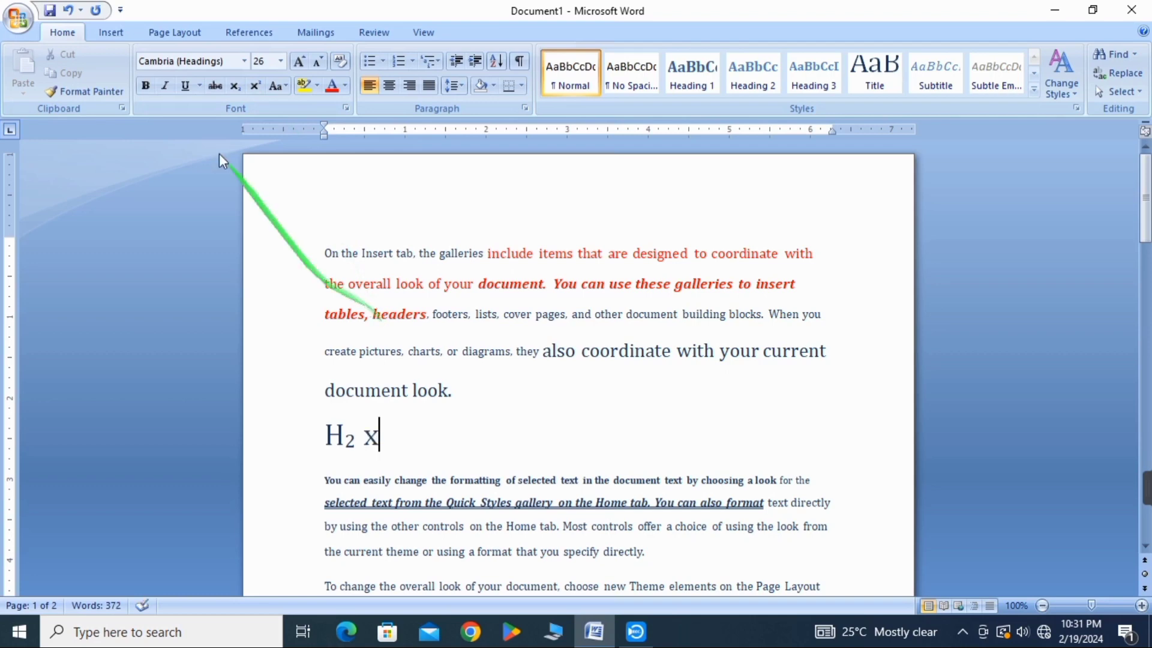
{"action": "left_click", "coordinate": [258, 87]}
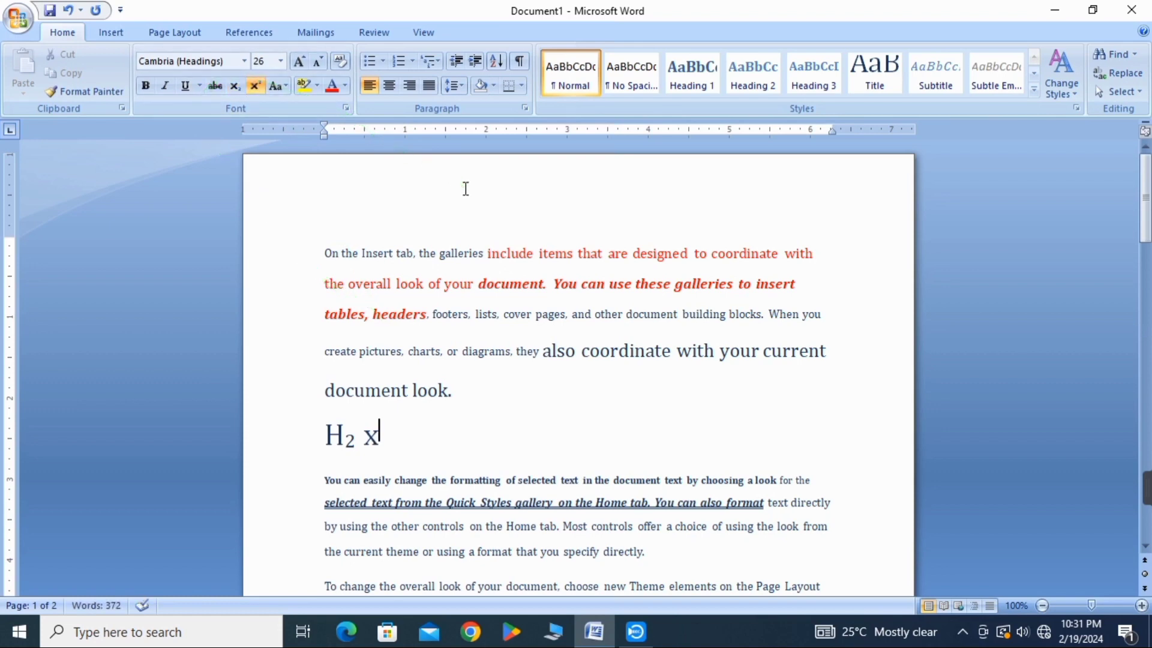
{"action": "type", "text": "3"}
Step: Change the whole first paragraph to UPPERCASE
{"action": "left_click", "coordinate": [283, 85]}
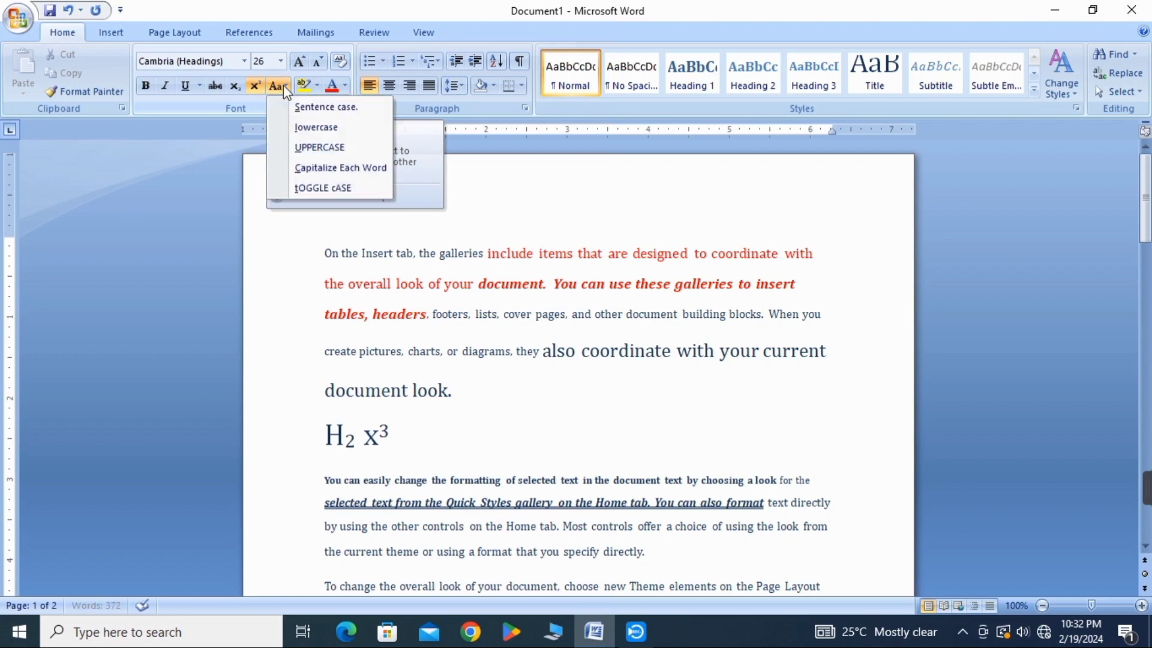
{"action": "key", "text": "Escape"}
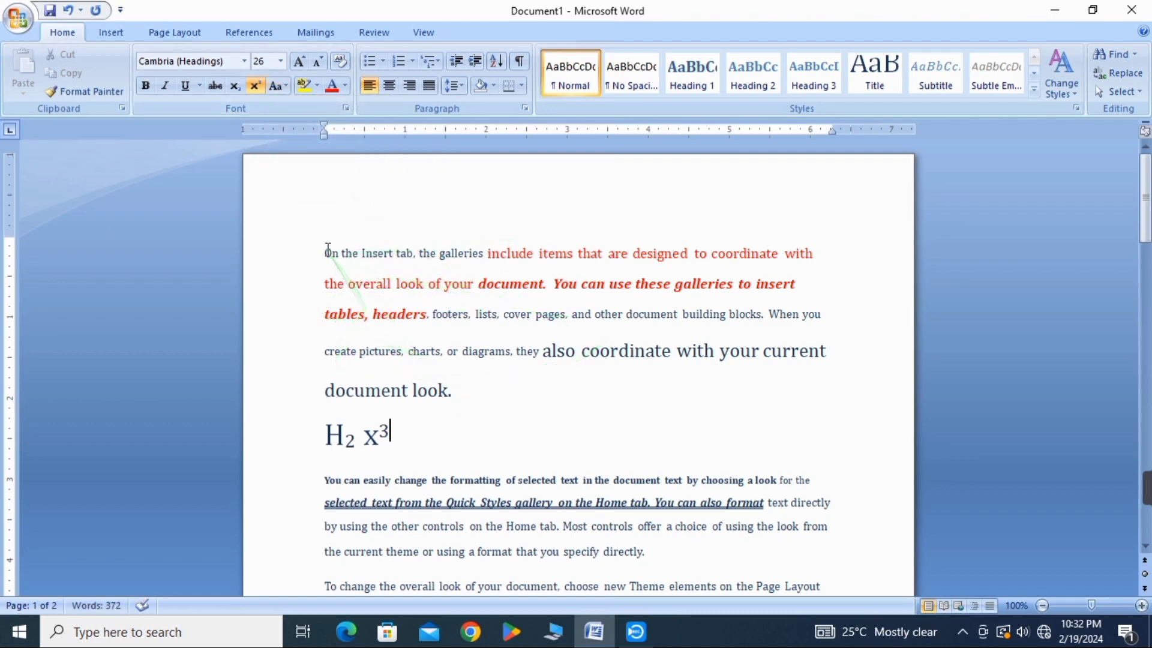
{"action": "left_click_drag", "start_coordinate": [324, 251], "coordinate": [661, 390]}
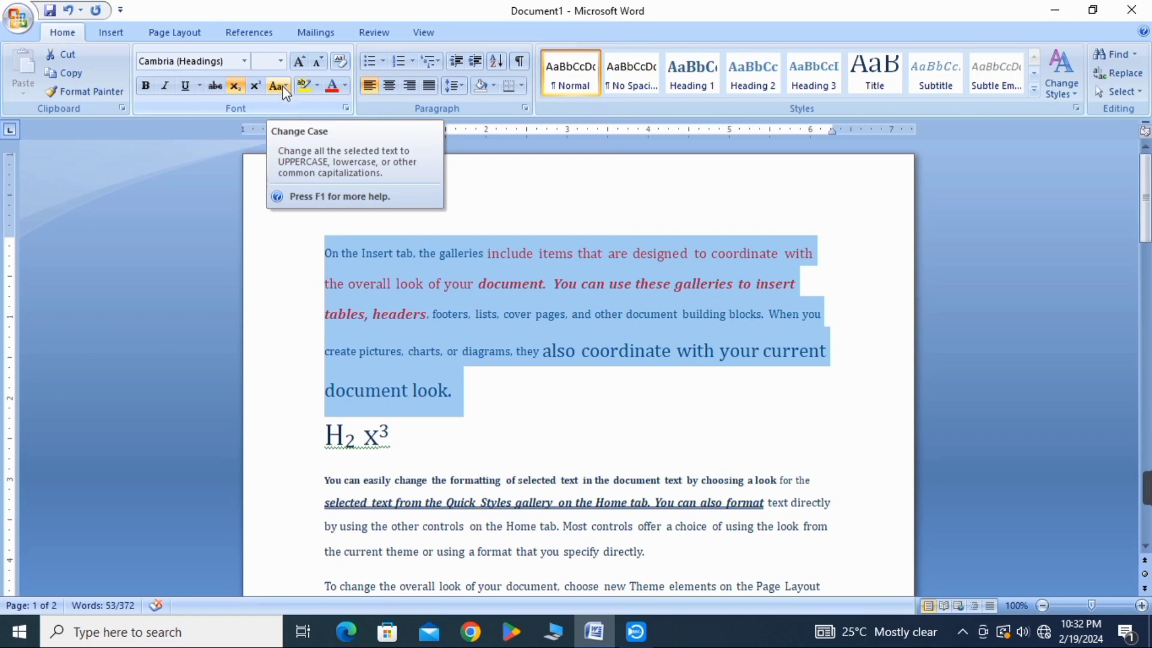
{"action": "left_click", "coordinate": [280, 85]}
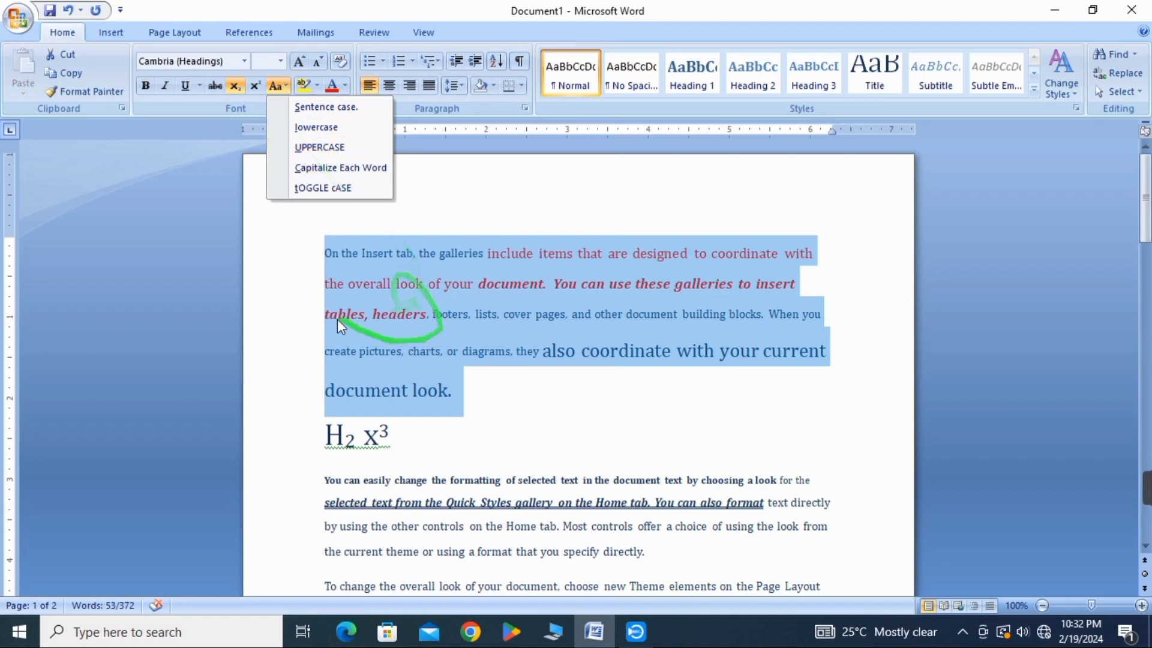
{"action": "left_click", "coordinate": [327, 148]}
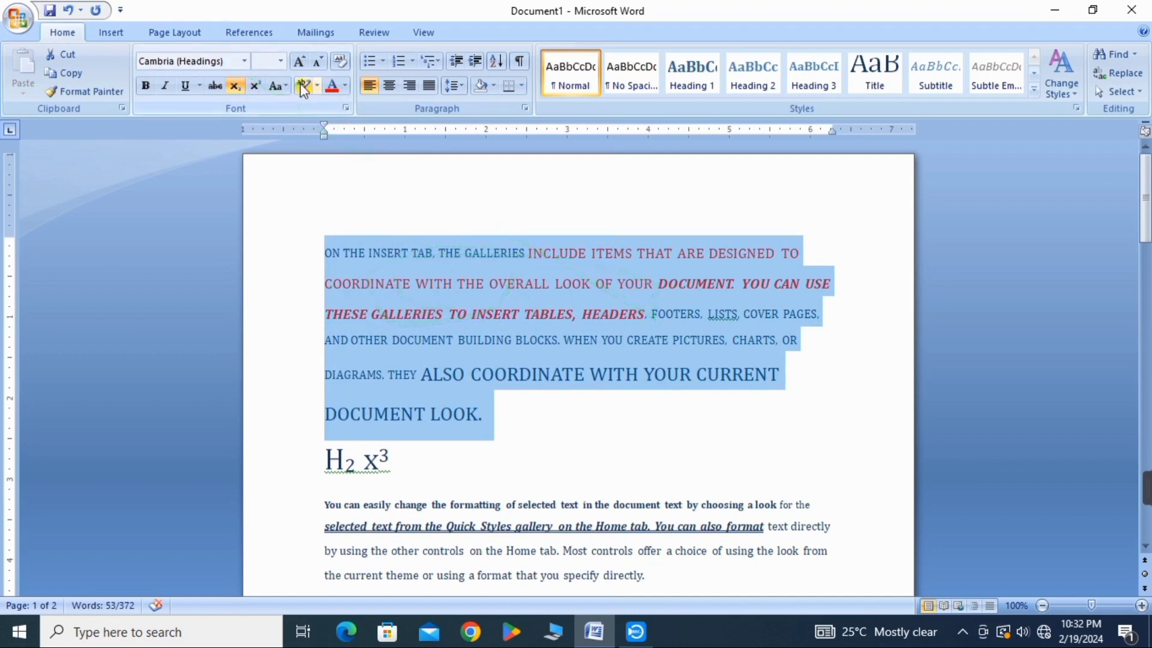
Step: Change the case of the first paragraph to lowercase, followed by Capitalize Each Word
{"action": "left_click", "coordinate": [275, 86]}
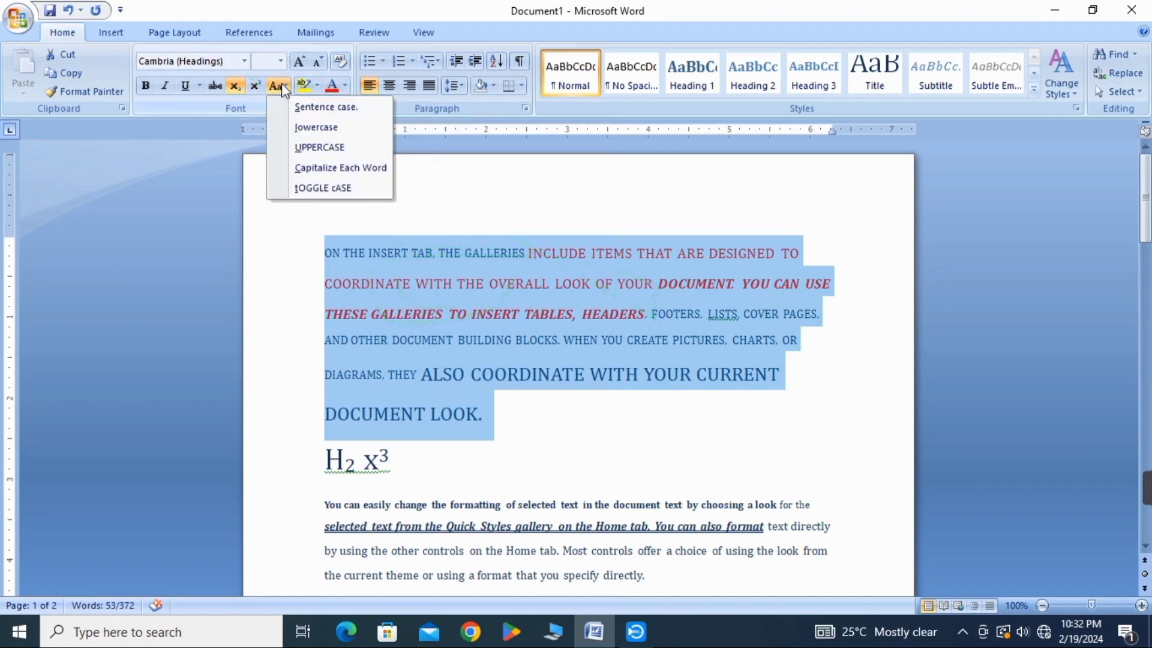
{"action": "left_click", "coordinate": [298, 127]}
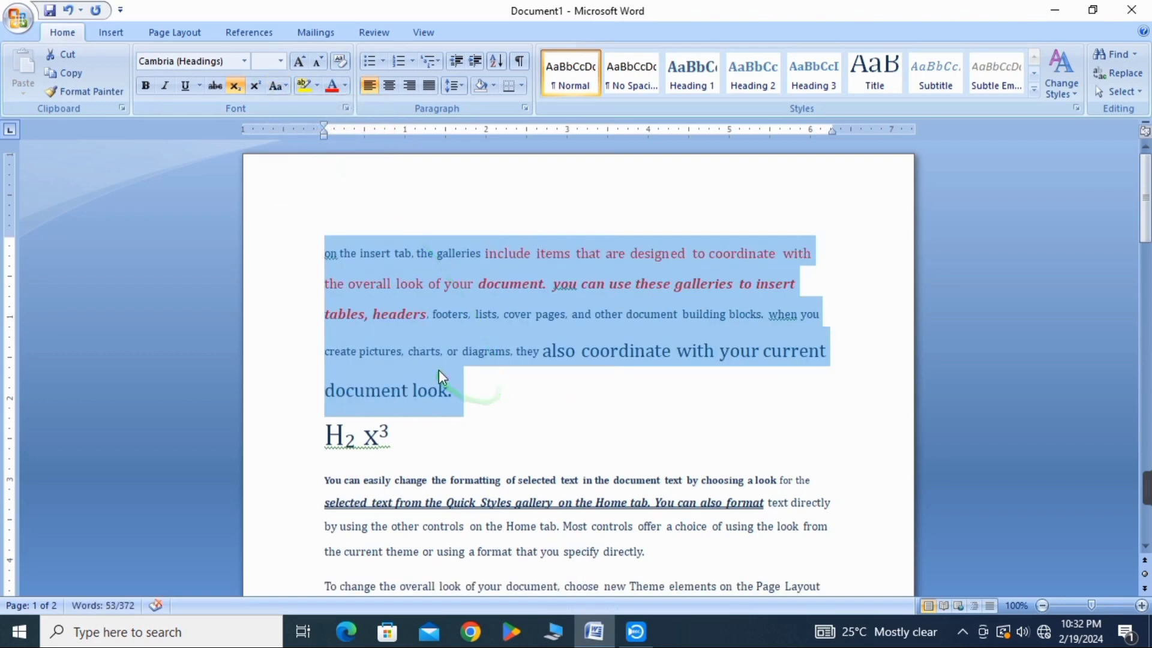
{"action": "left_click", "coordinate": [278, 85]}
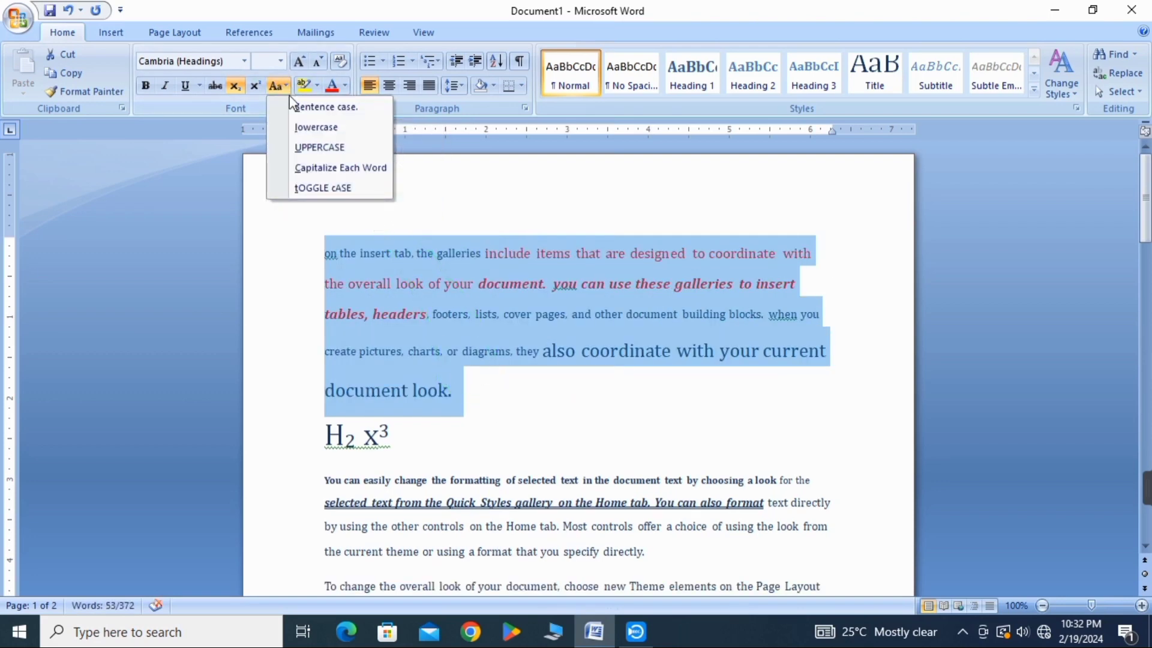
{"action": "left_click", "coordinate": [333, 169]}
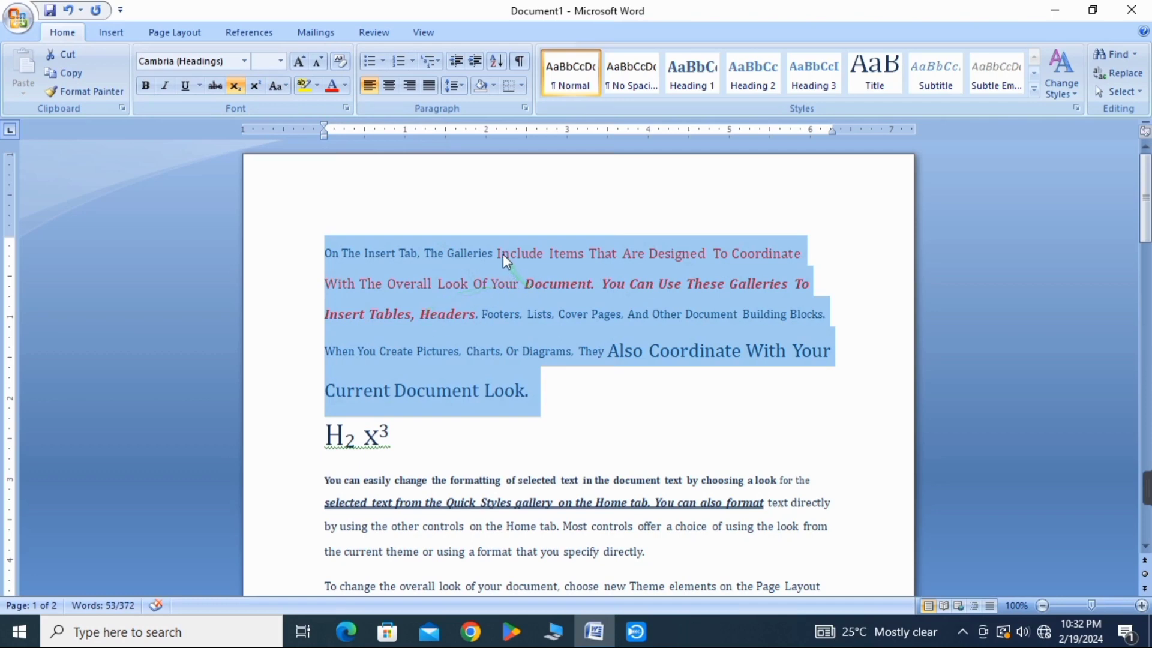
Step: Apply tOGGLE cASE to the first paragraph, and finish by changing it to Sentence case
{"action": "left_click", "coordinate": [286, 85]}
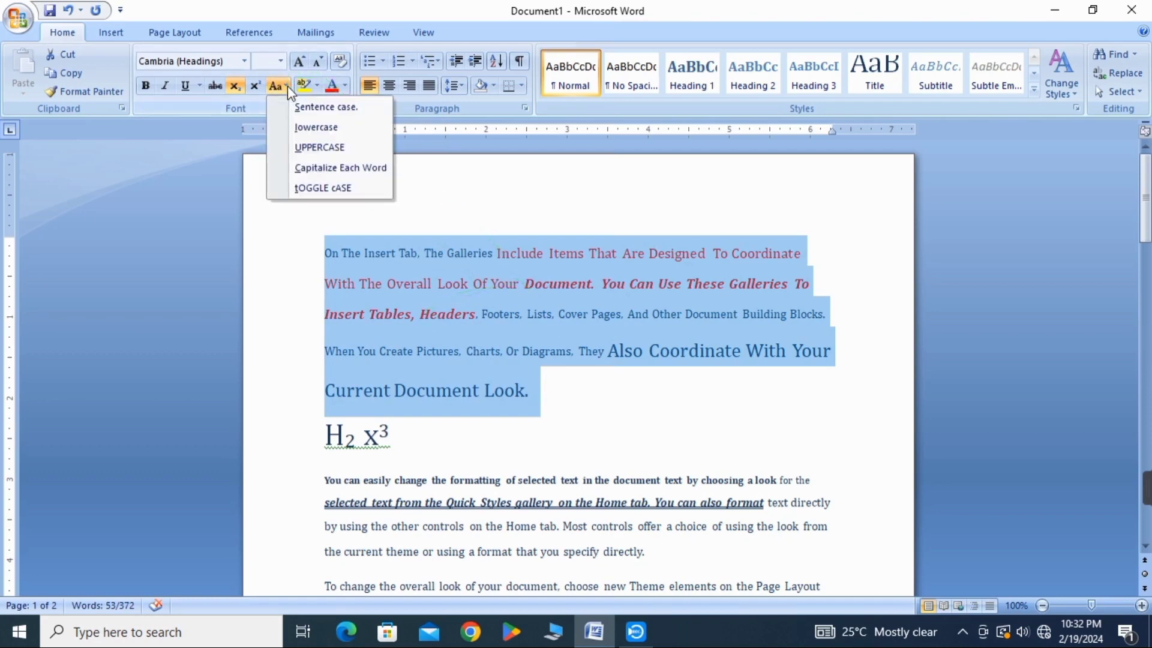
{"action": "left_click", "coordinate": [308, 189]}
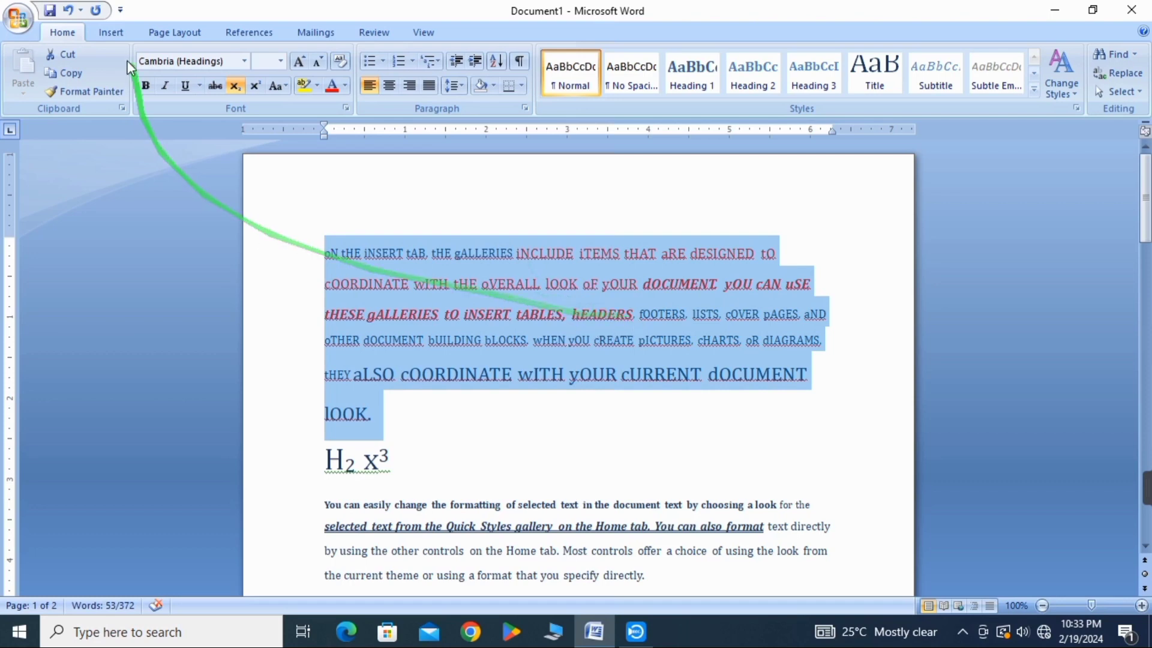
{"action": "left_click", "coordinate": [279, 89]}
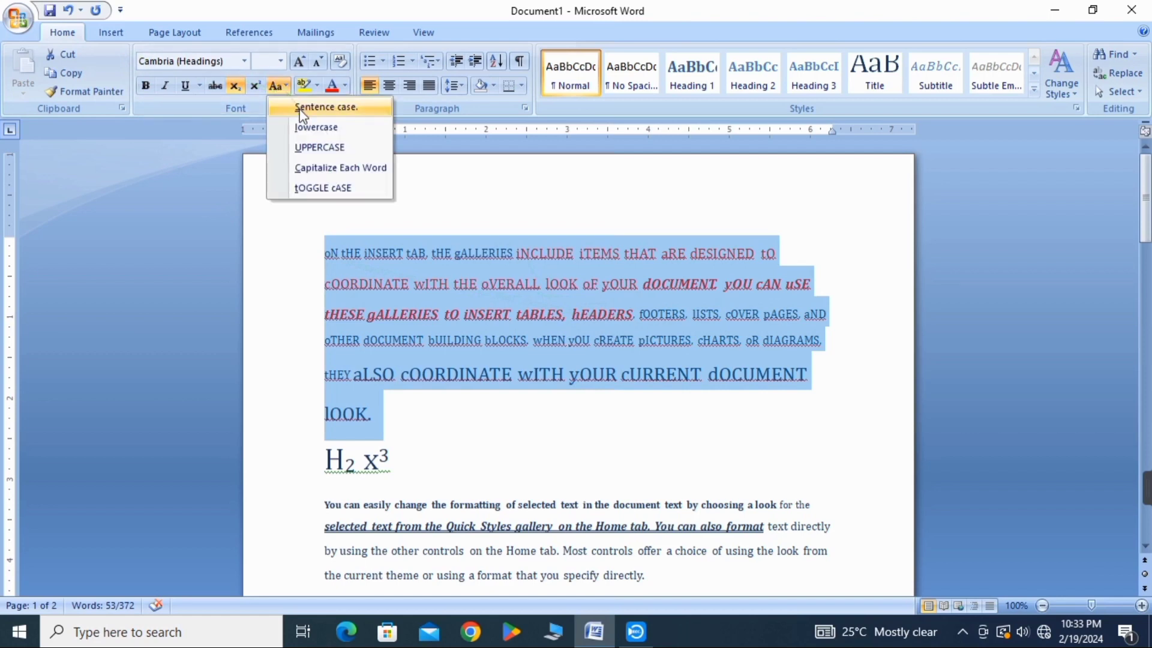
{"action": "left_click", "coordinate": [300, 106]}
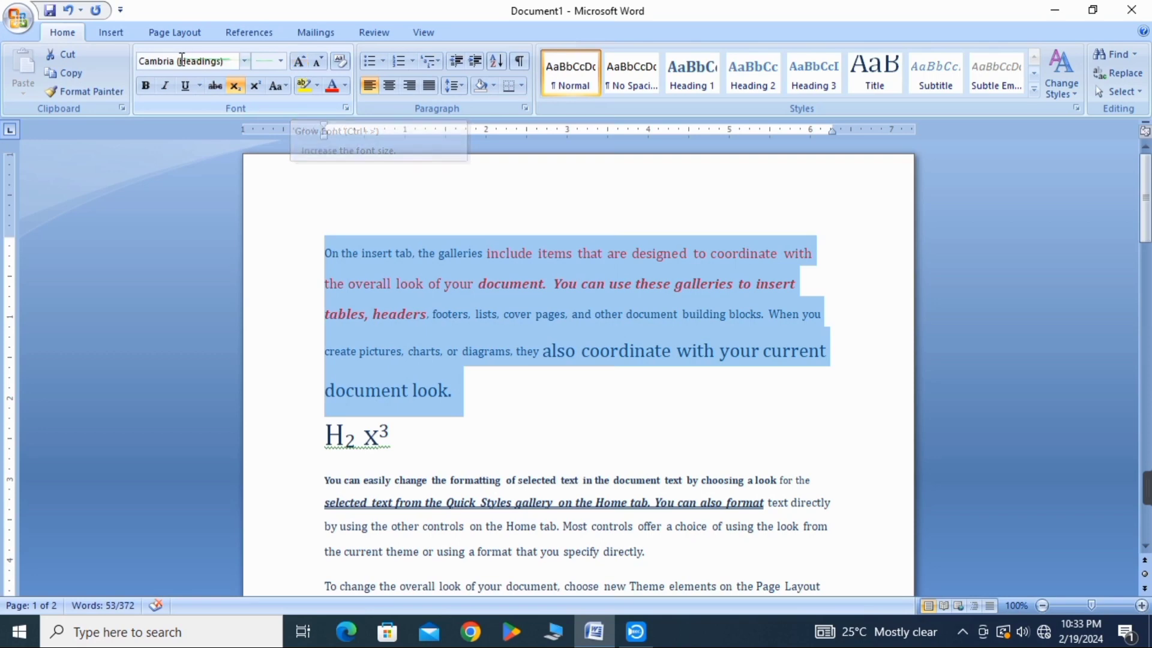
Step: Set the first paragraph's font size to 24 and grow it two steps to 28
{"action": "left_click", "coordinate": [281, 61]}
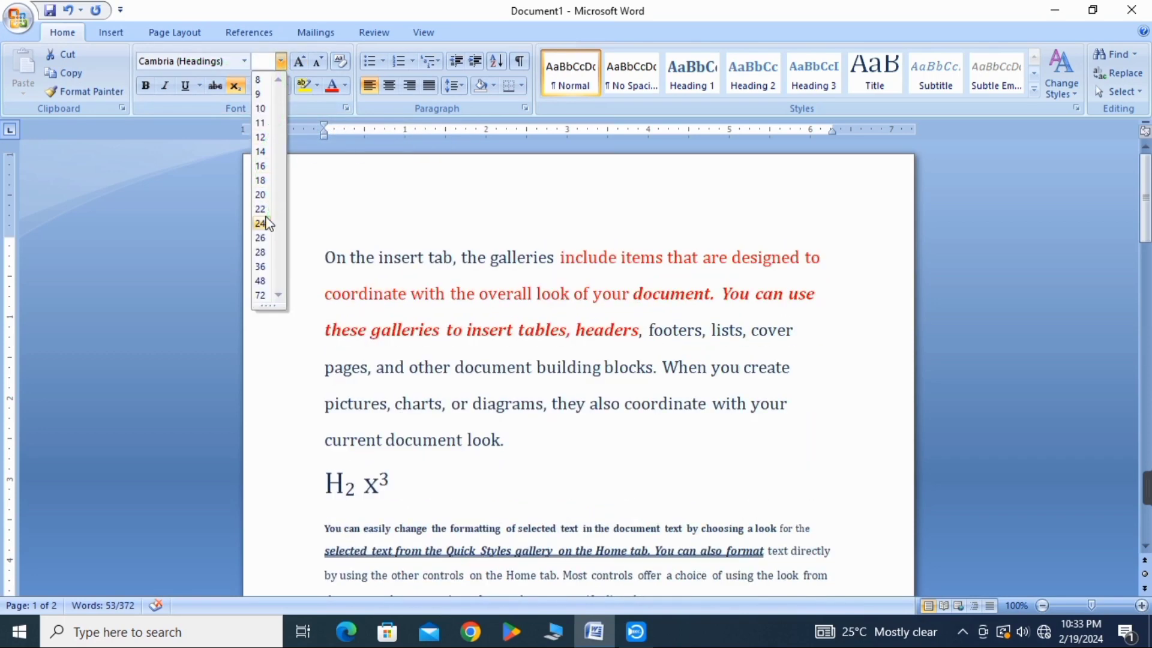
{"action": "left_click", "coordinate": [273, 223]}
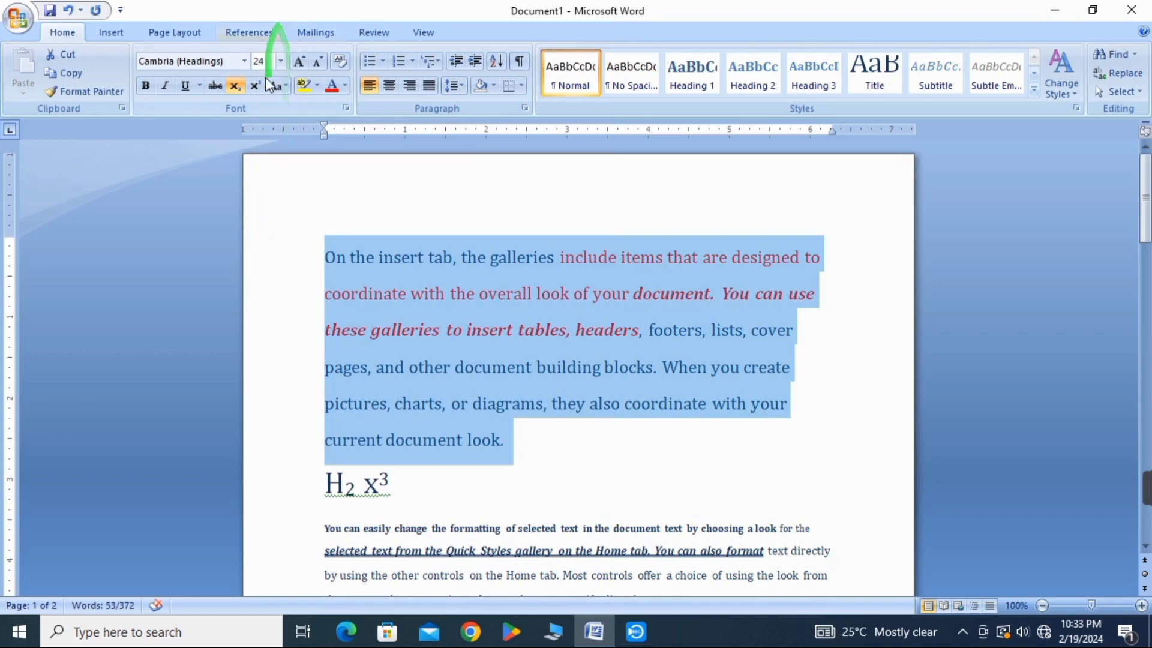
{"action": "left_click", "coordinate": [300, 61]}
{"action": "left_click", "coordinate": [299, 61]}
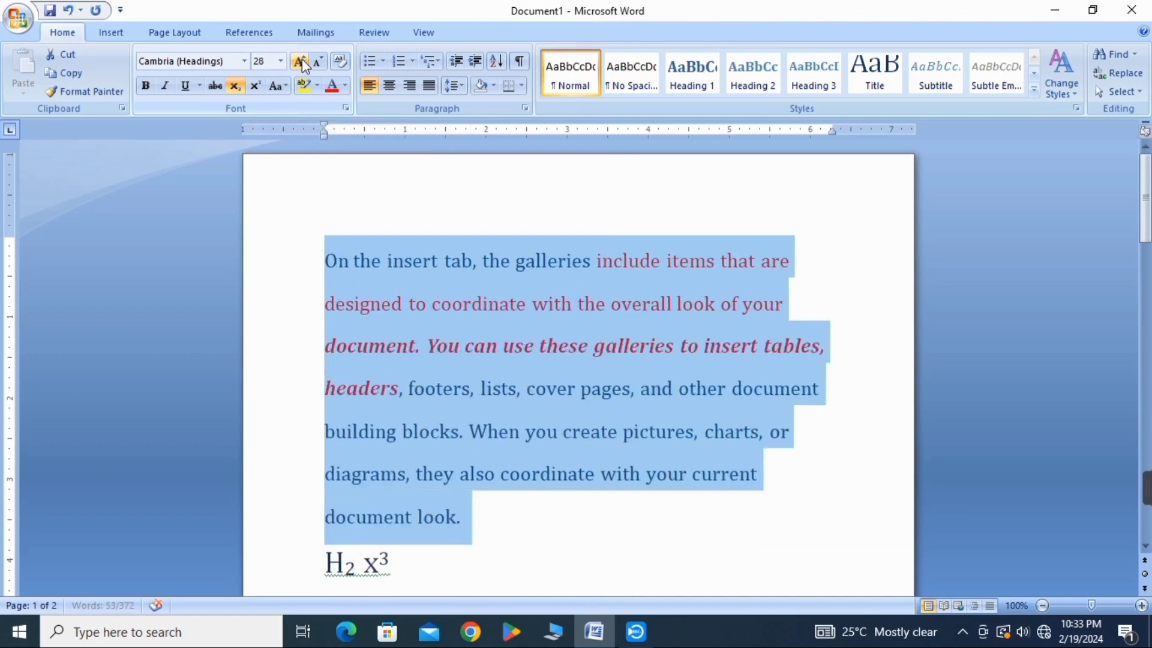
Step: Shrink the first paragraph's font three steps to size 22
{"action": "left_click", "coordinate": [319, 61]}
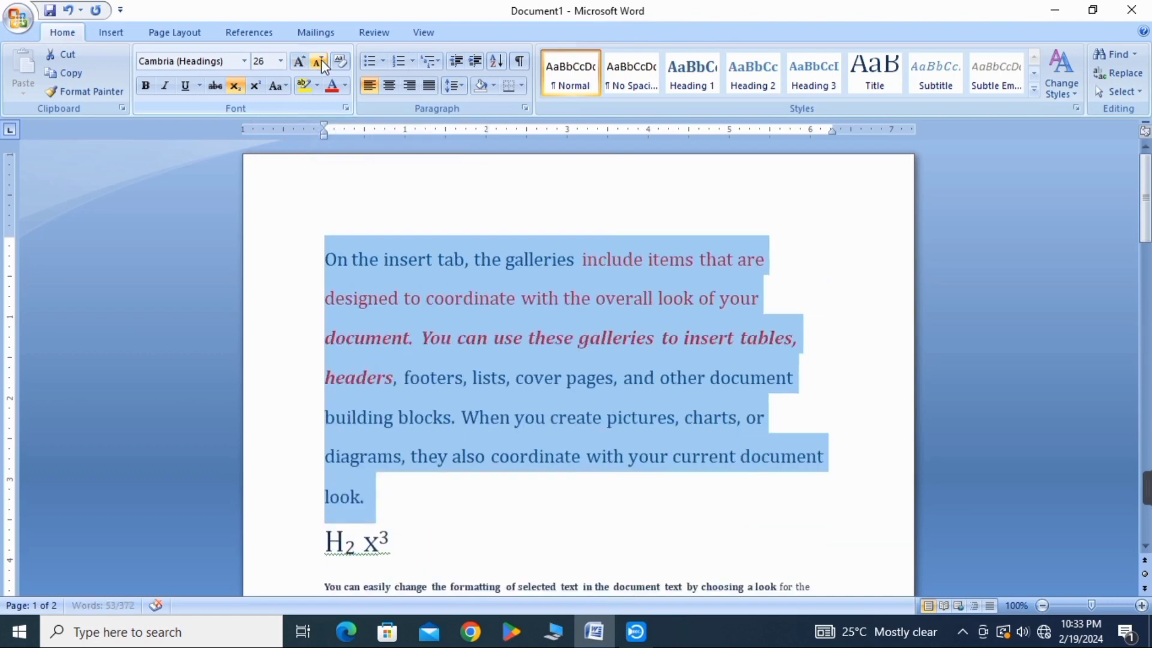
{"action": "left_click", "coordinate": [320, 61]}
{"action": "left_click", "coordinate": [319, 61]}
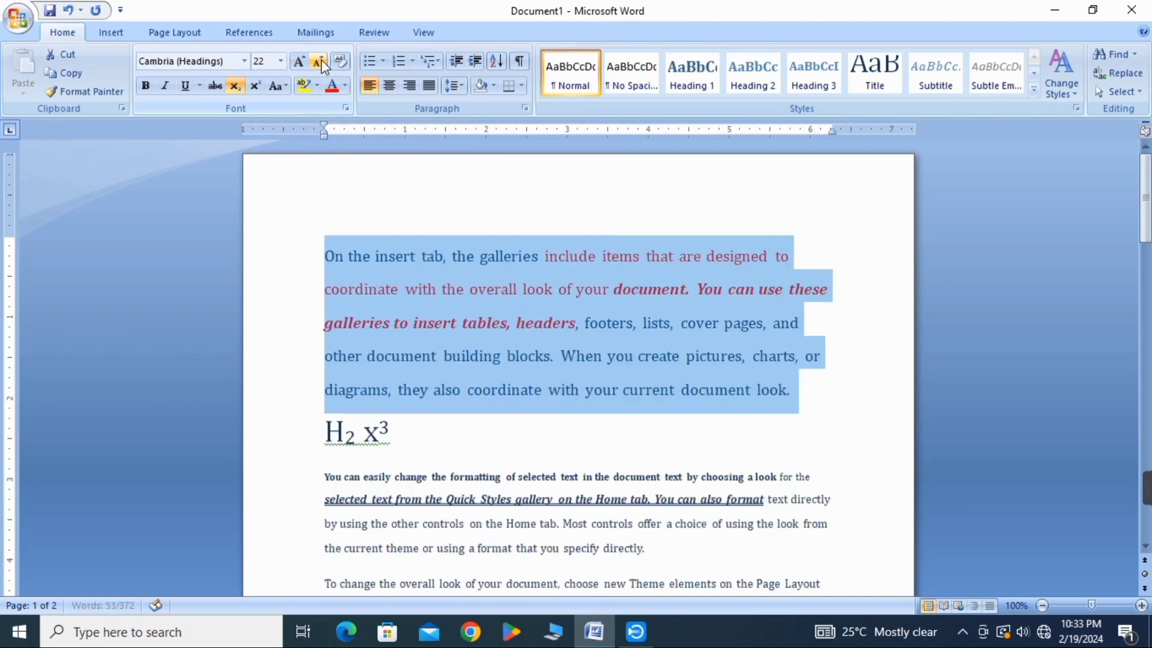
{"action": "left_click", "coordinate": [282, 63]}
{"action": "left_click", "coordinate": [327, 172]}
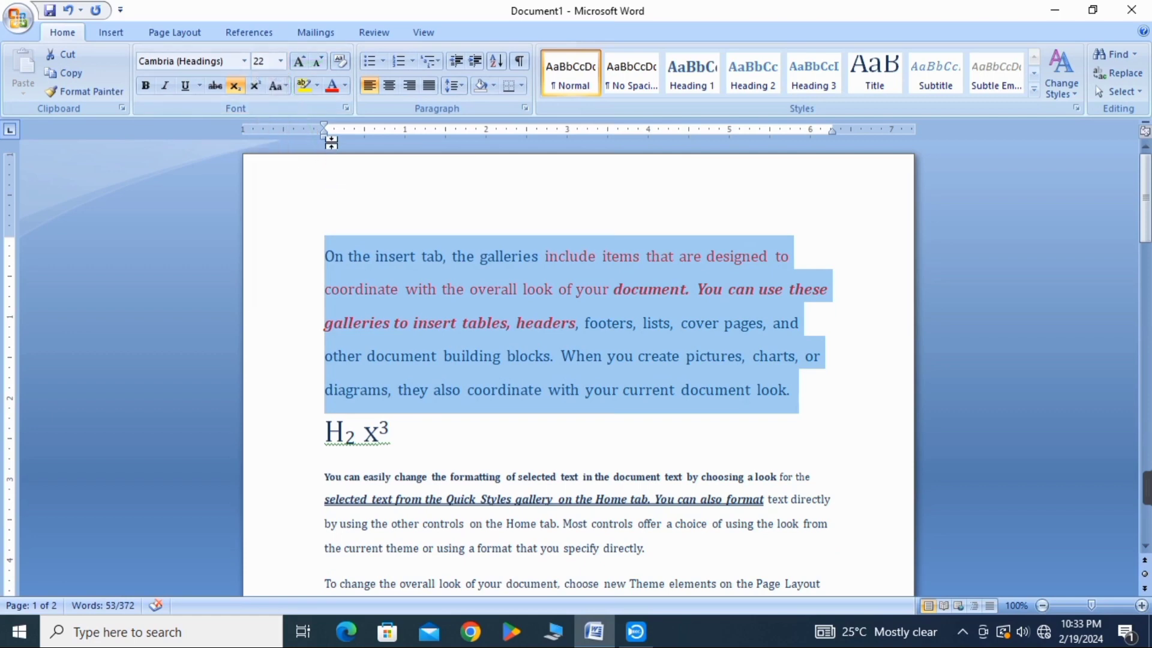
Step: Clear all formatting from the first paragraph and undo the clearing
{"action": "left_click", "coordinate": [341, 70]}
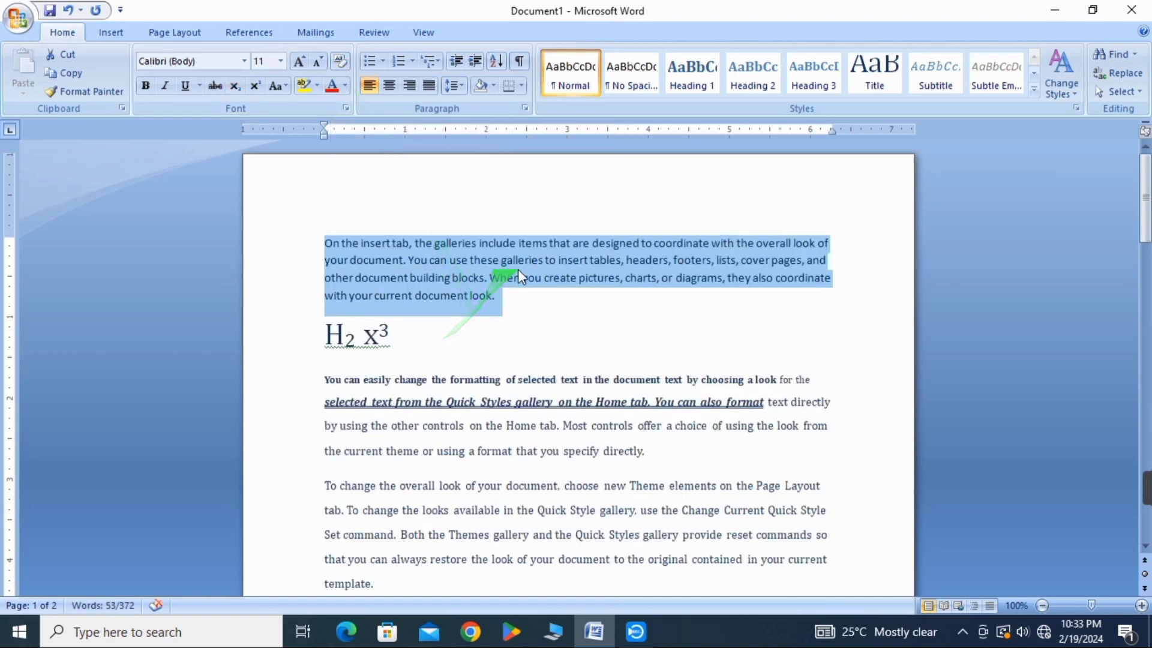
{"action": "left_click", "coordinate": [523, 312]}
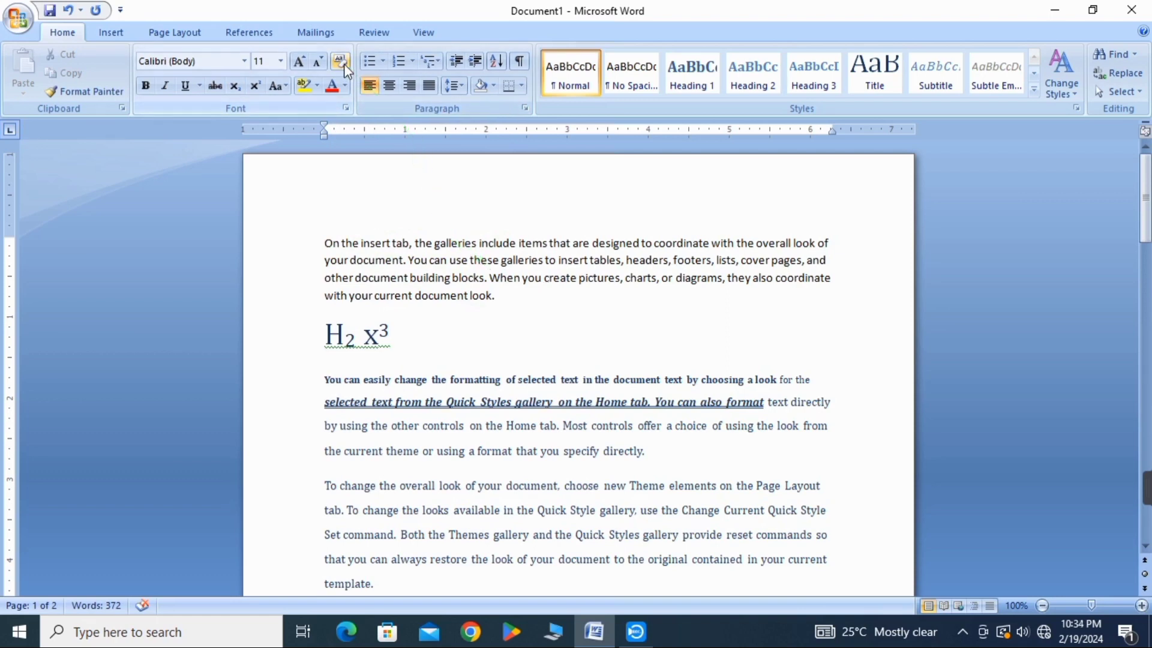
{"action": "key", "text": "ctrl+y"}
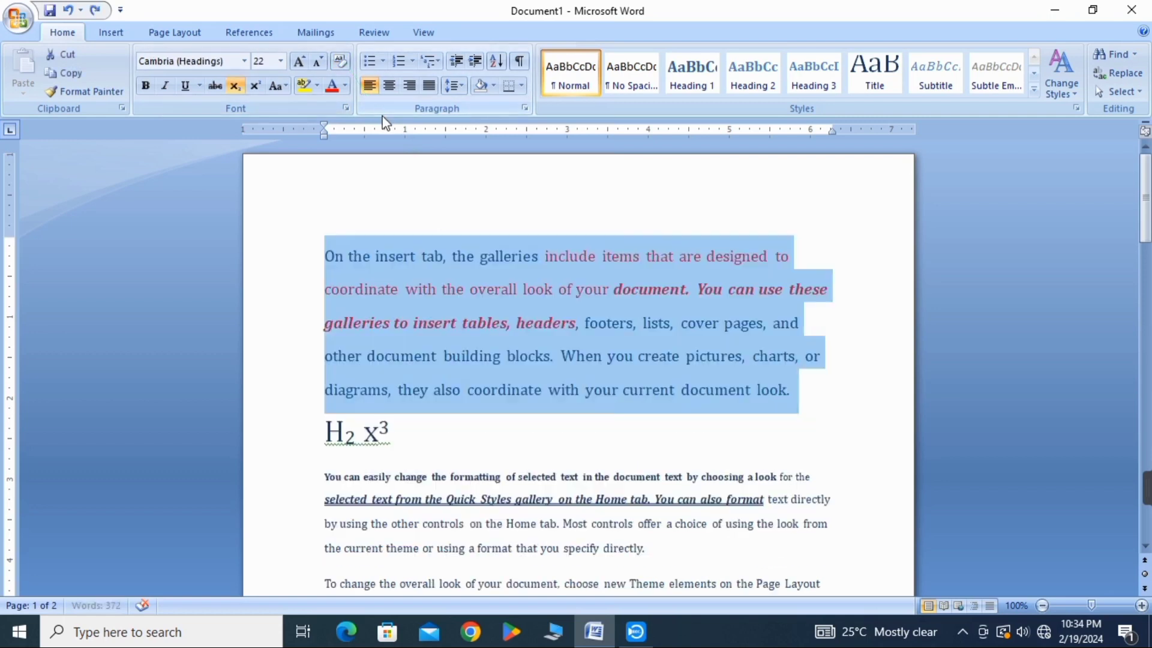
Step: Center the first paragraph, and after that align the whole paragraph to the right
{"action": "left_click", "coordinate": [493, 255]}
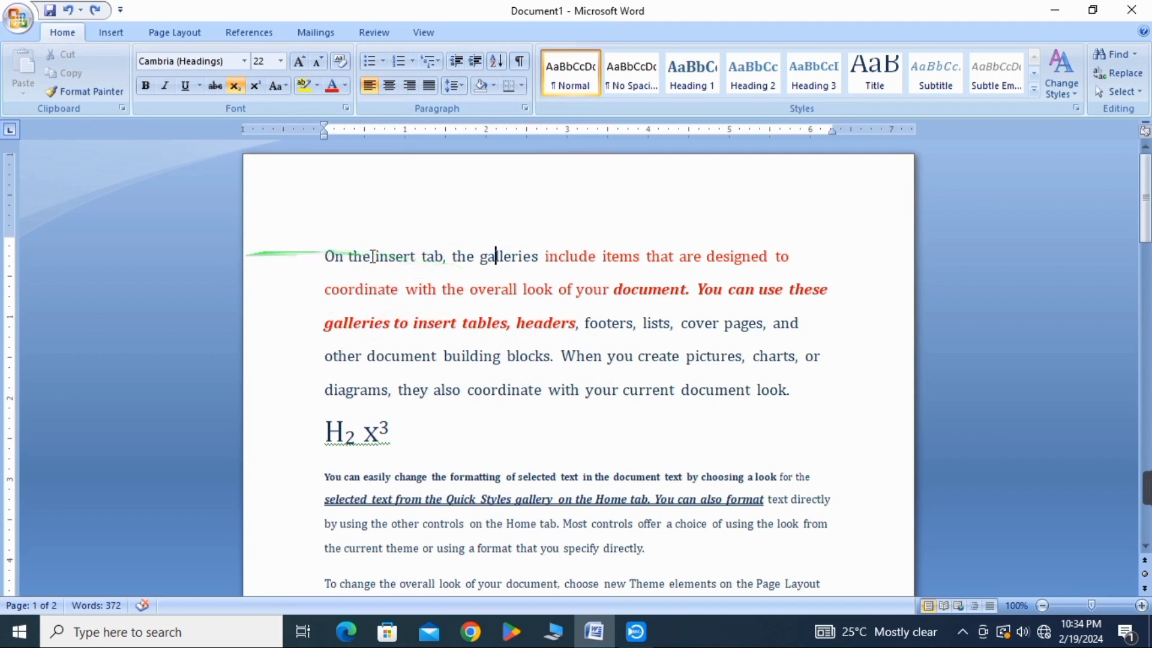
{"action": "left_click", "coordinate": [390, 86]}
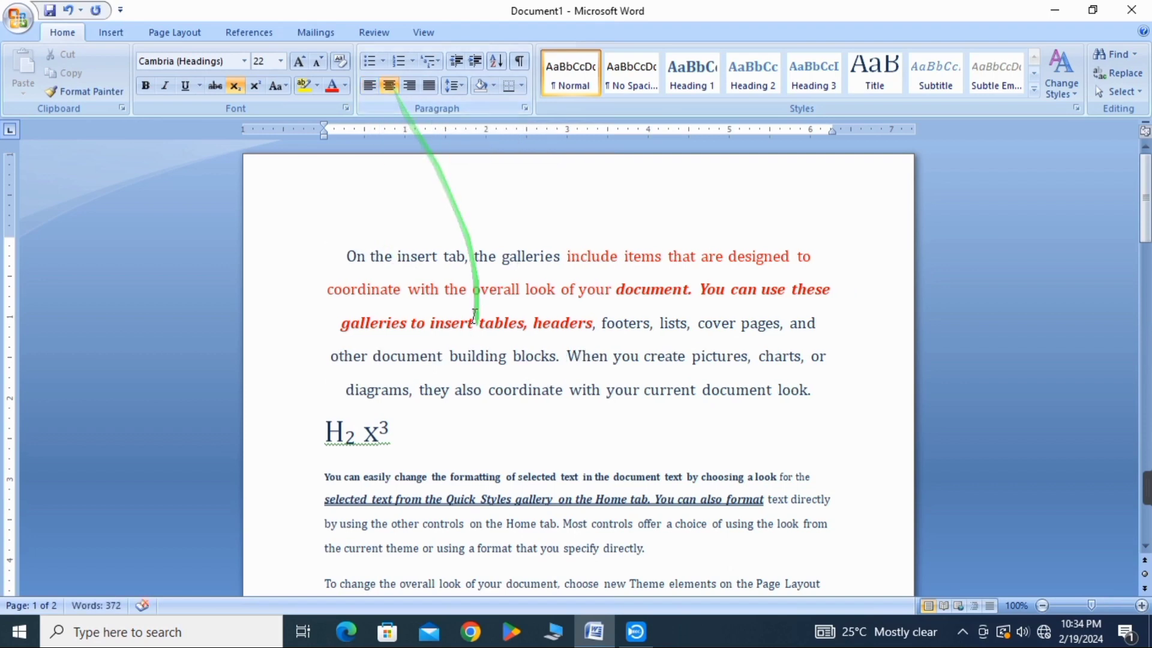
{"action": "left_click_drag", "start_coordinate": [812, 391], "coordinate": [329, 226]}
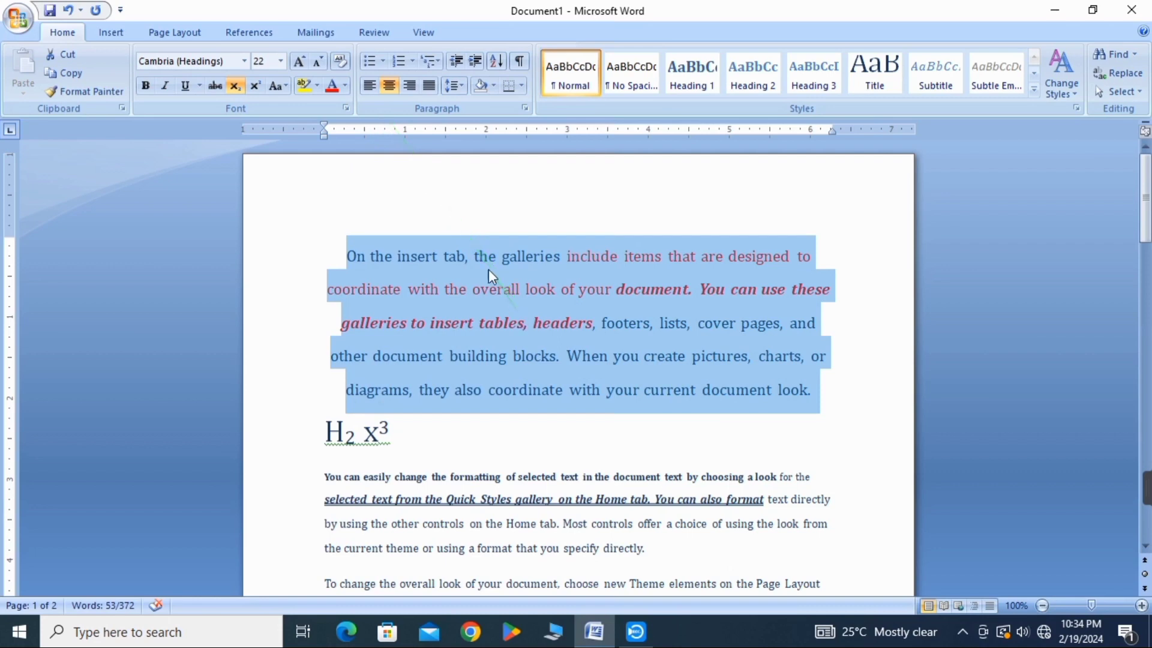
{"action": "left_click", "coordinate": [410, 85]}
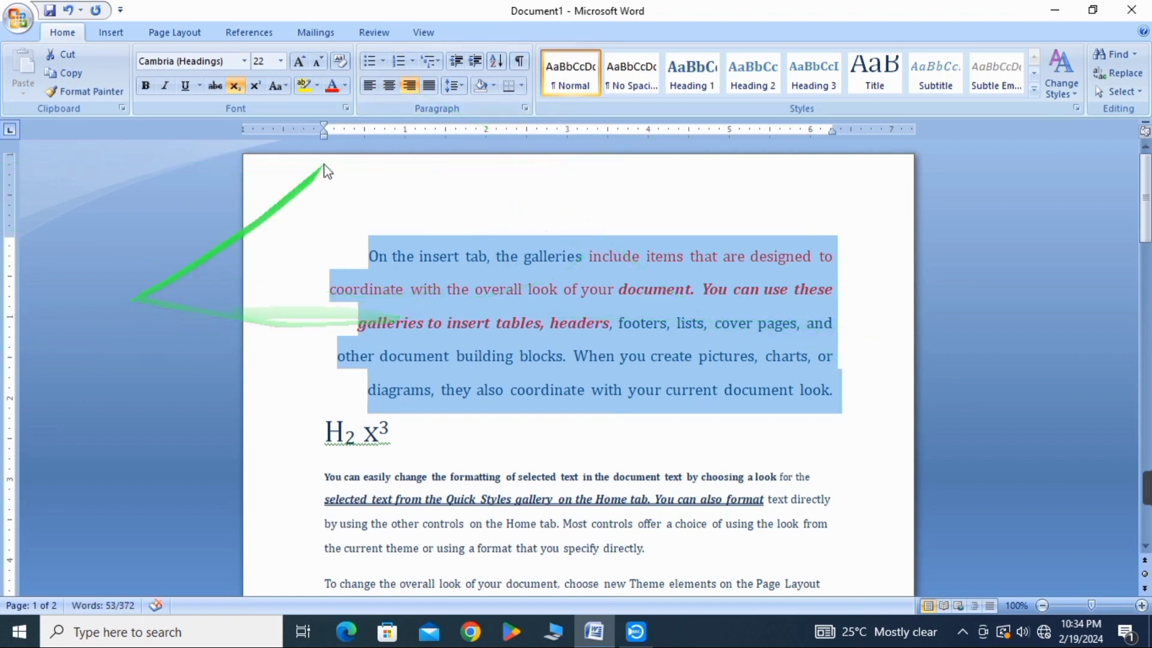
Step: Justify the first paragraph so its text aligns to both margins, and clear the selection
{"action": "left_click", "coordinate": [429, 87]}
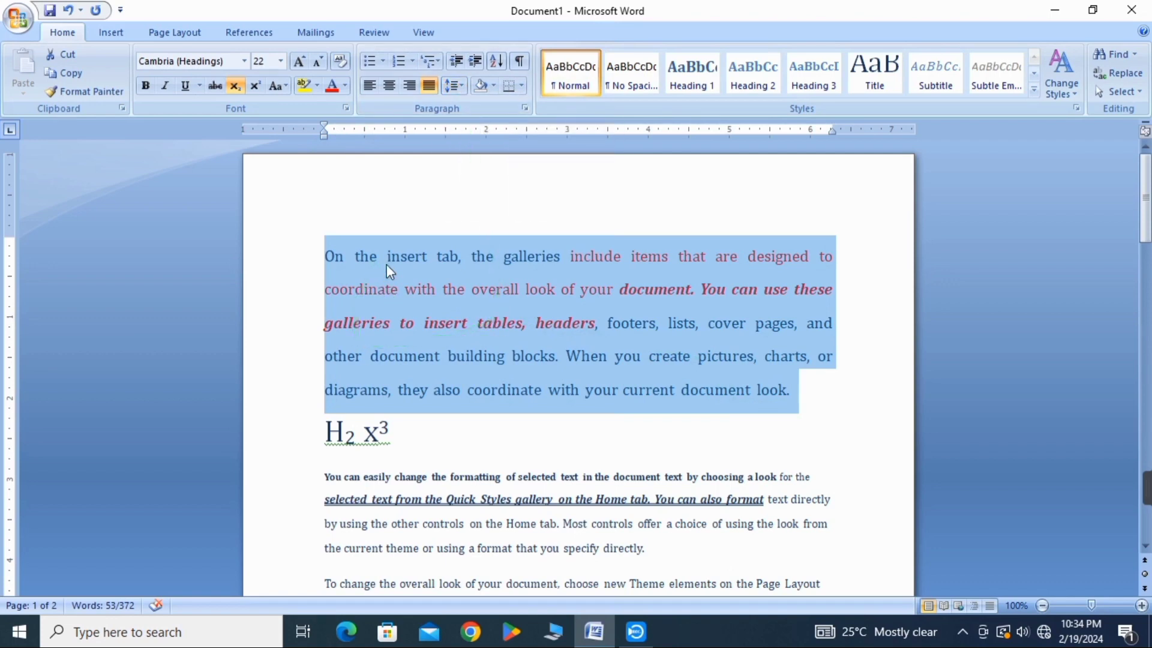
{"action": "left_click", "coordinate": [422, 275]}
{"action": "left_click_drag", "start_coordinate": [385, 264], "coordinate": [424, 275]}
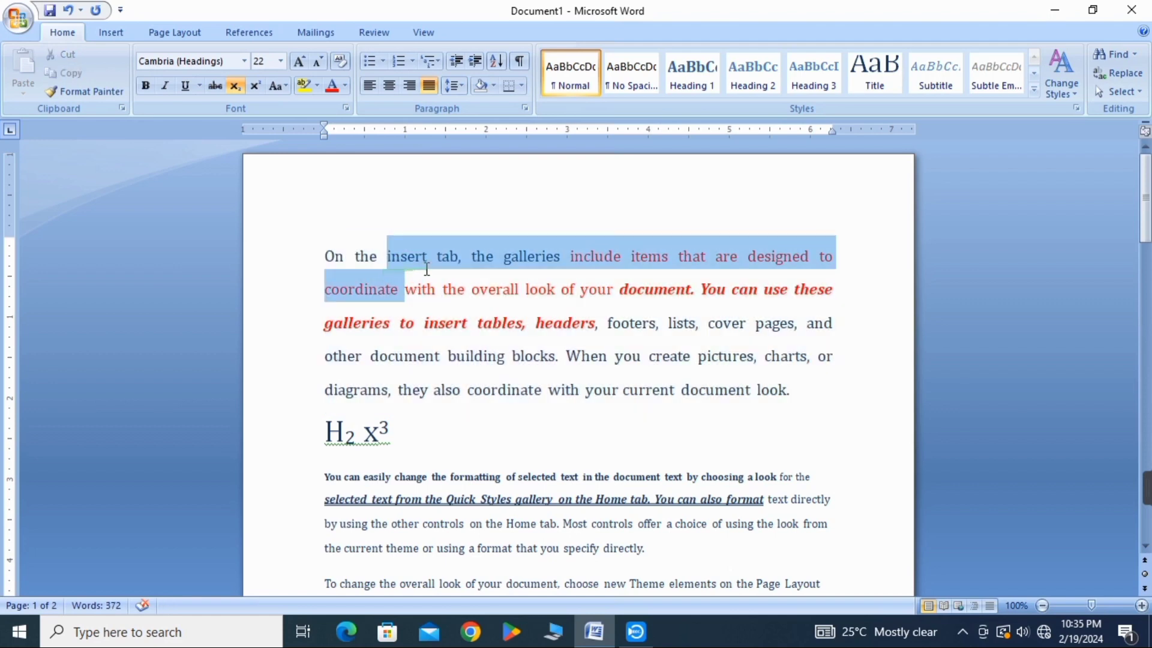
{"action": "left_click", "coordinate": [464, 323]}
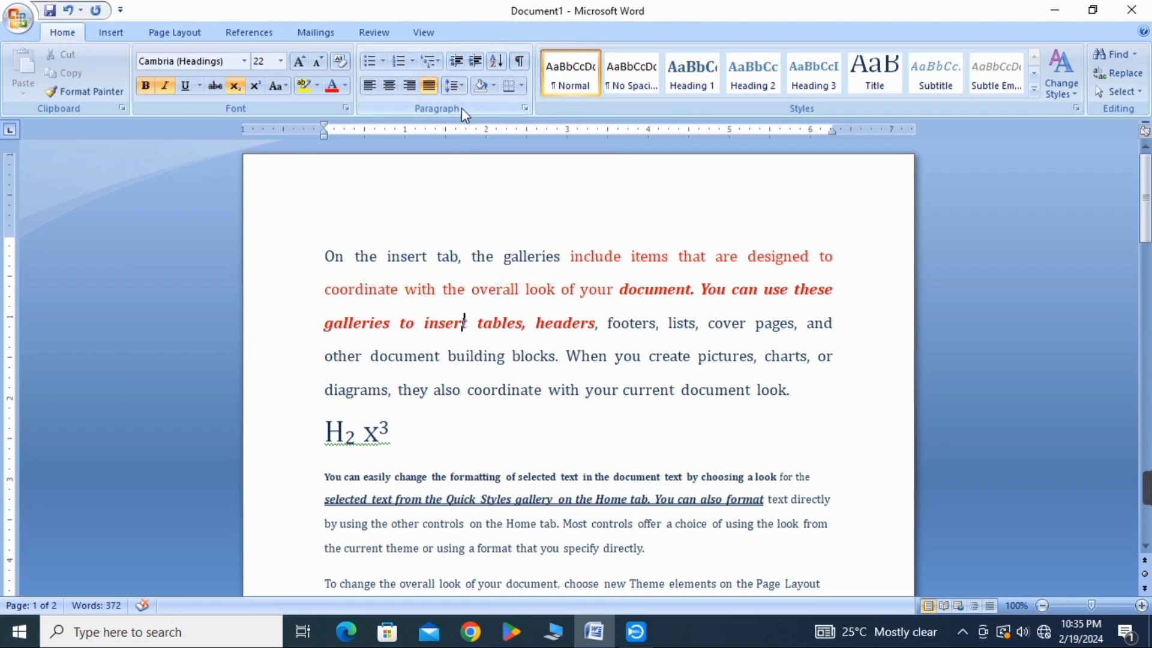
Step: Set the line spacing of the whole first paragraph to 3.0
{"action": "left_click_drag", "start_coordinate": [324, 255], "coordinate": [801, 384]}
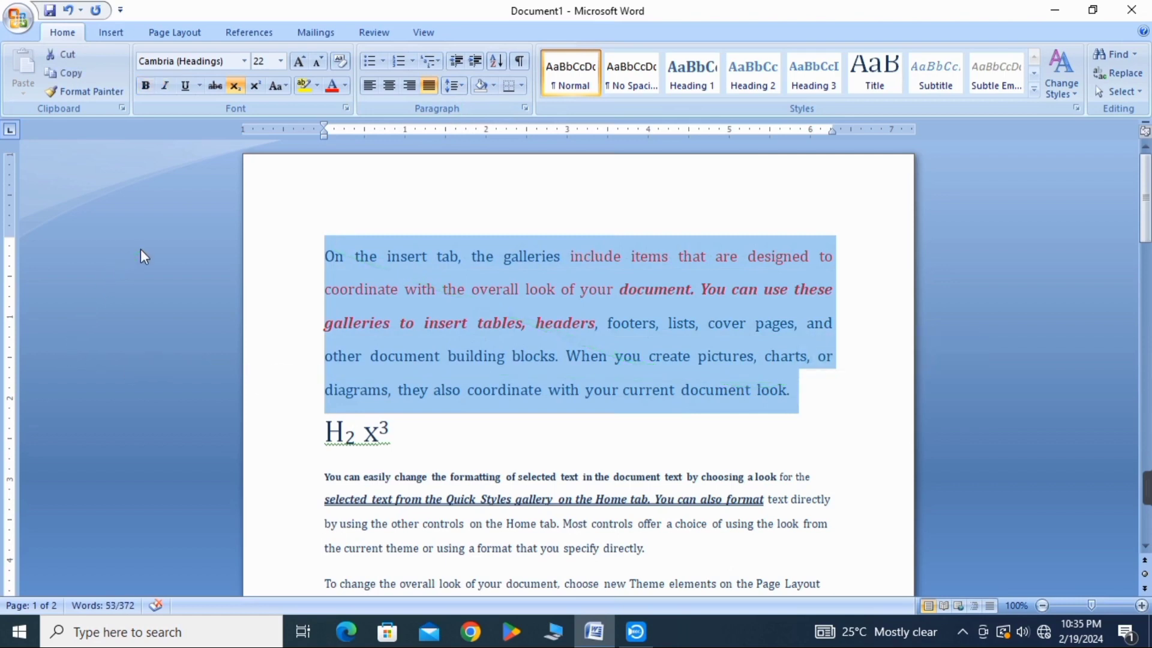
{"action": "left_click", "coordinate": [461, 90]}
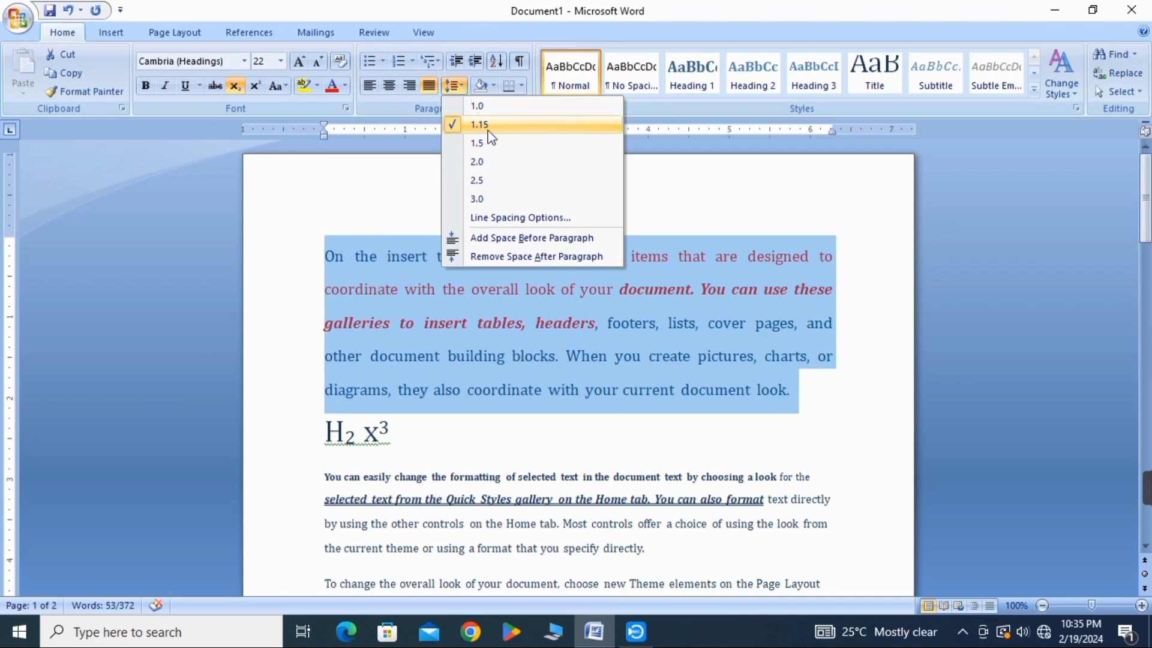
{"action": "left_click", "coordinate": [481, 200]}
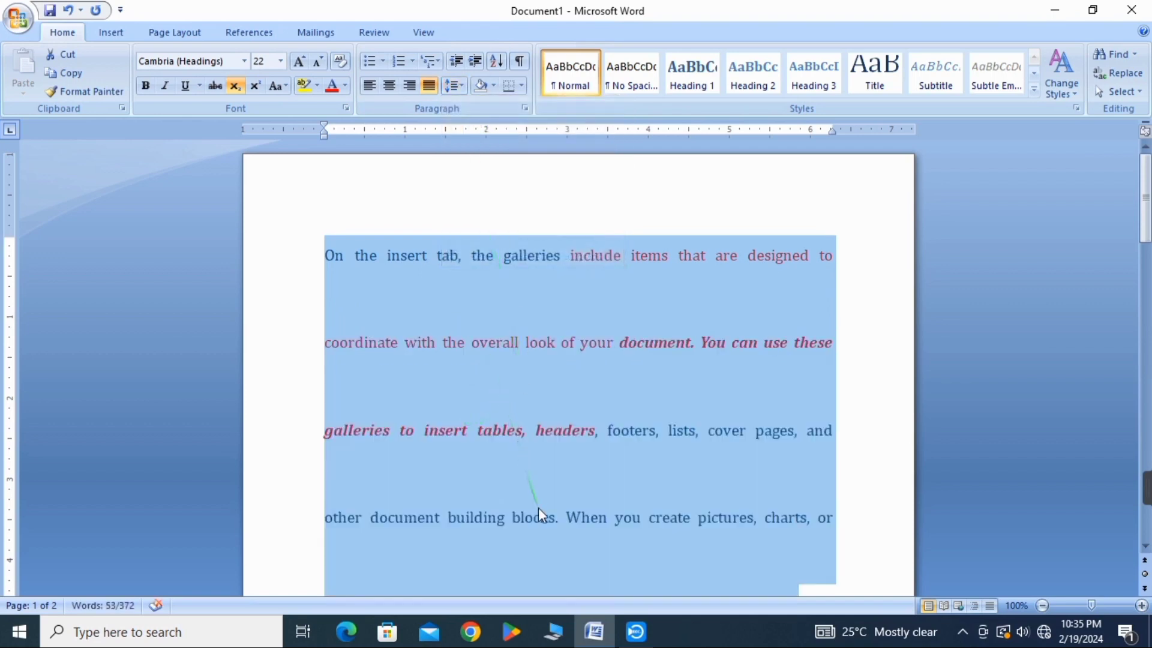
Step: Set the first paragraph's line spacing to 1.0 and give the paragraph yellow background shading
{"action": "left_click", "coordinate": [462, 85]}
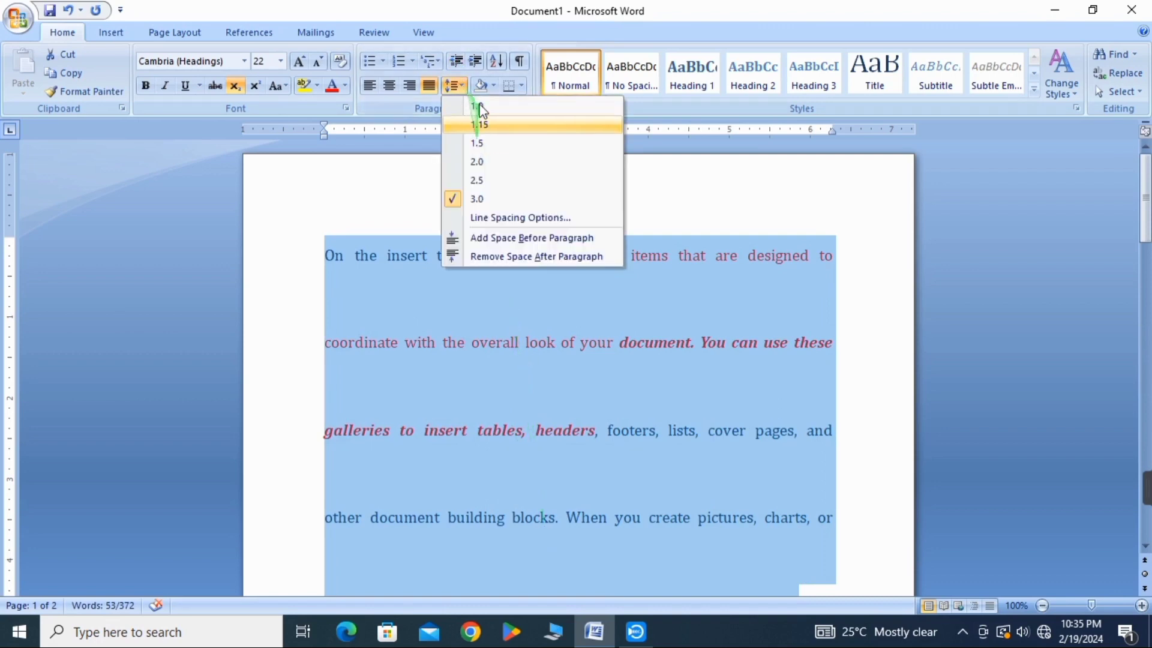
{"action": "left_click", "coordinate": [481, 107]}
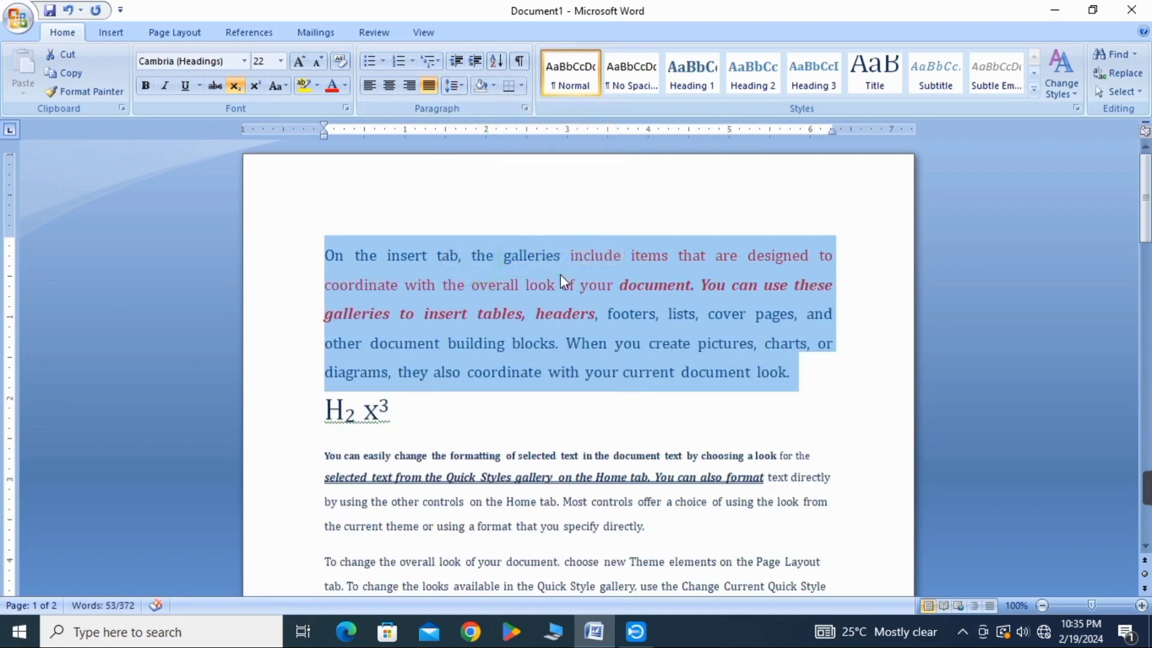
{"action": "left_click", "coordinate": [494, 86]}
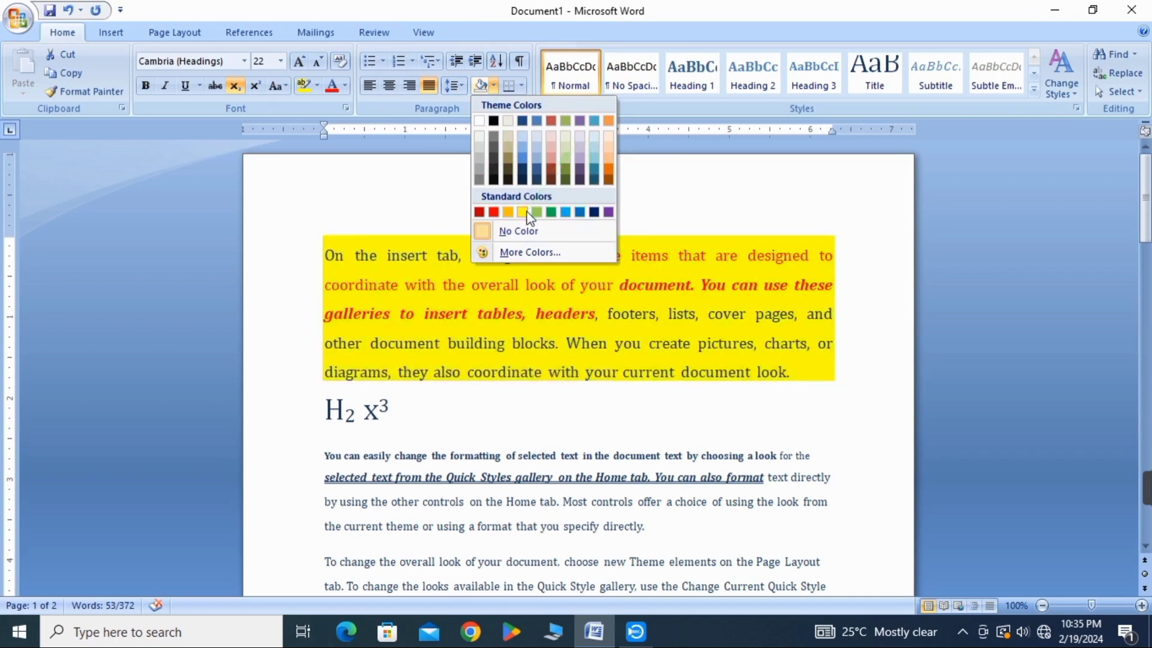
{"action": "left_click", "coordinate": [526, 210]}
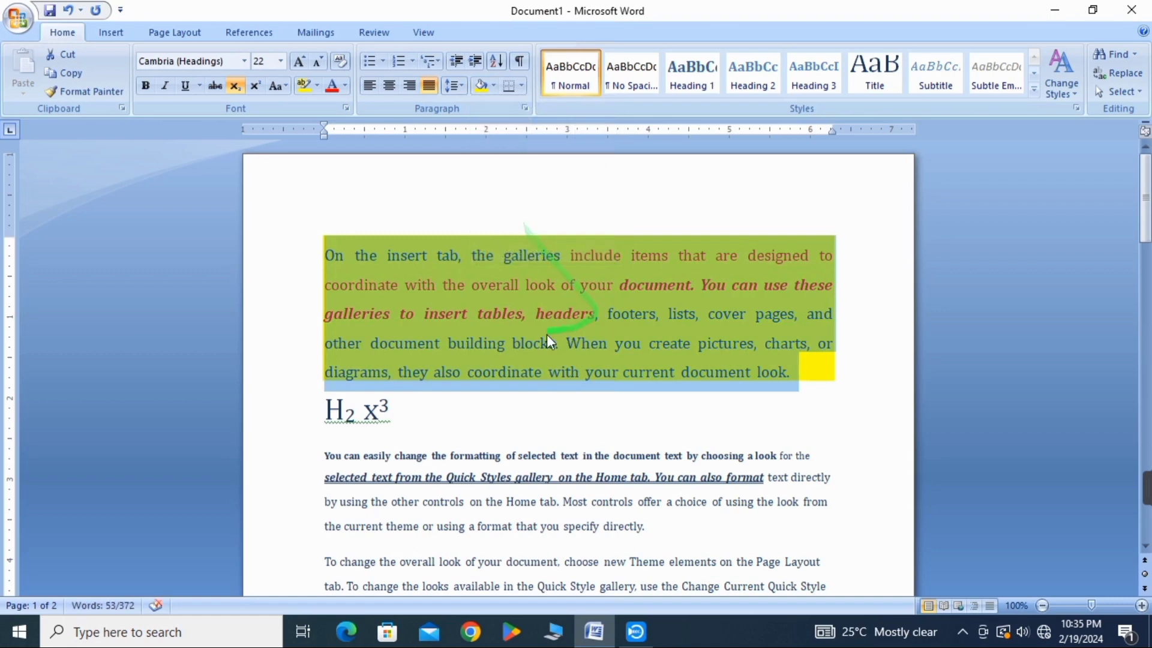
{"action": "left_click", "coordinate": [459, 258]}
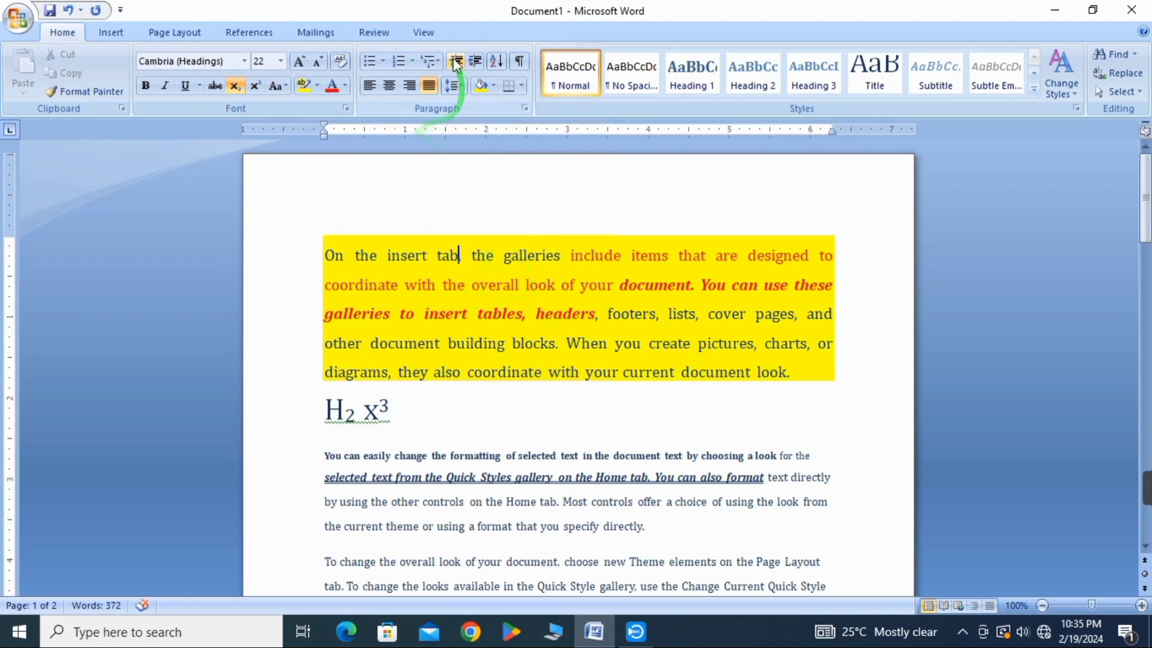
Step: Change the font color of the entire first paragraph to the standard light blue
{"action": "left_click_drag", "start_coordinate": [790, 371], "coordinate": [324, 248]}
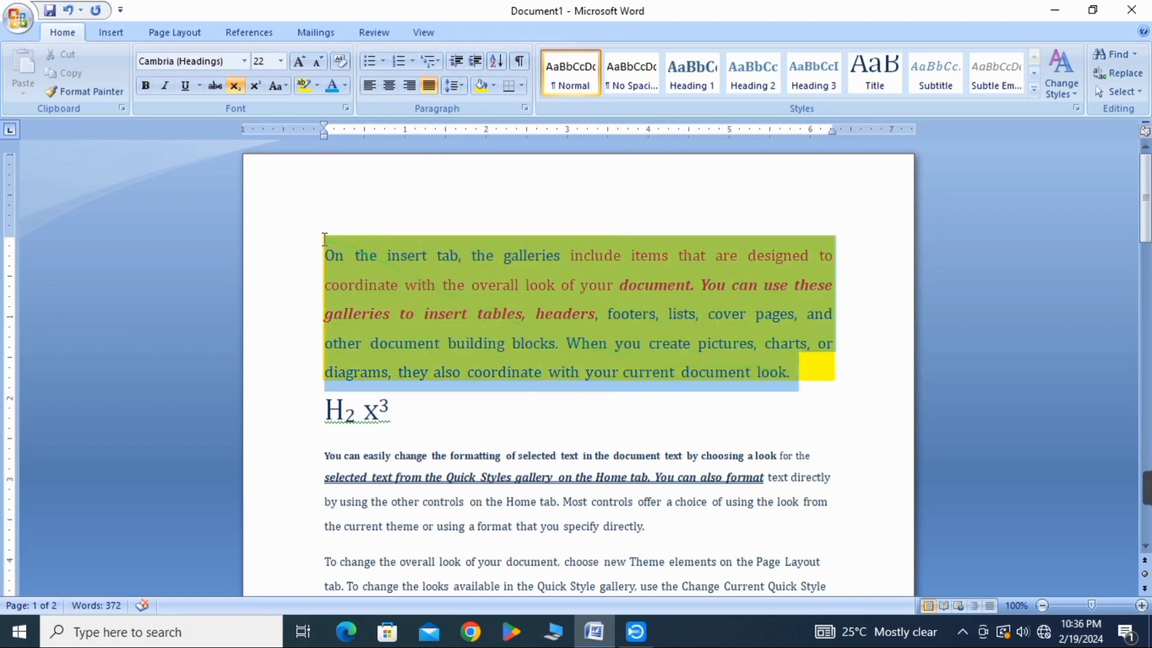
{"action": "left_click", "coordinate": [345, 86]}
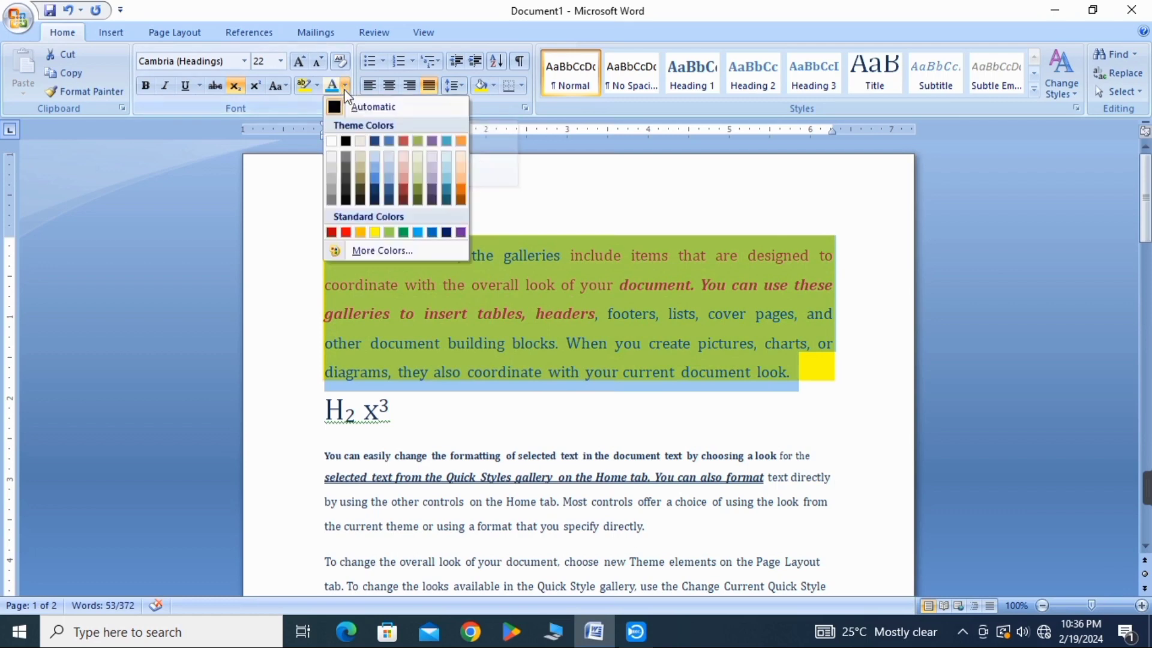
{"action": "left_click", "coordinate": [418, 232]}
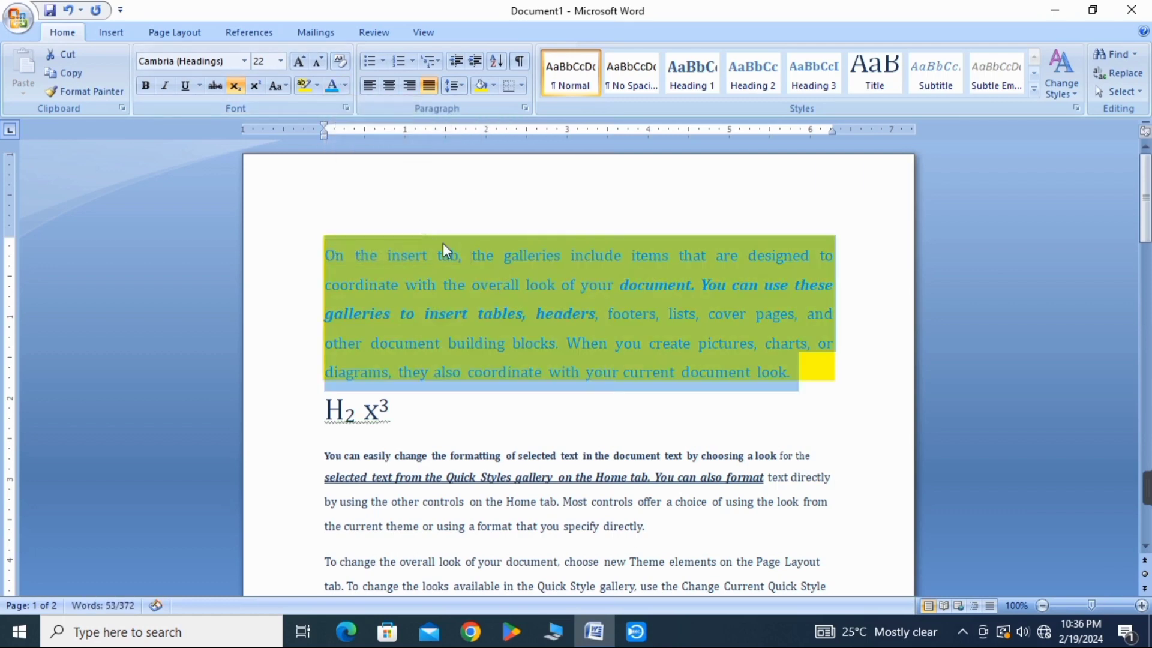
{"action": "left_click", "coordinate": [510, 339]}
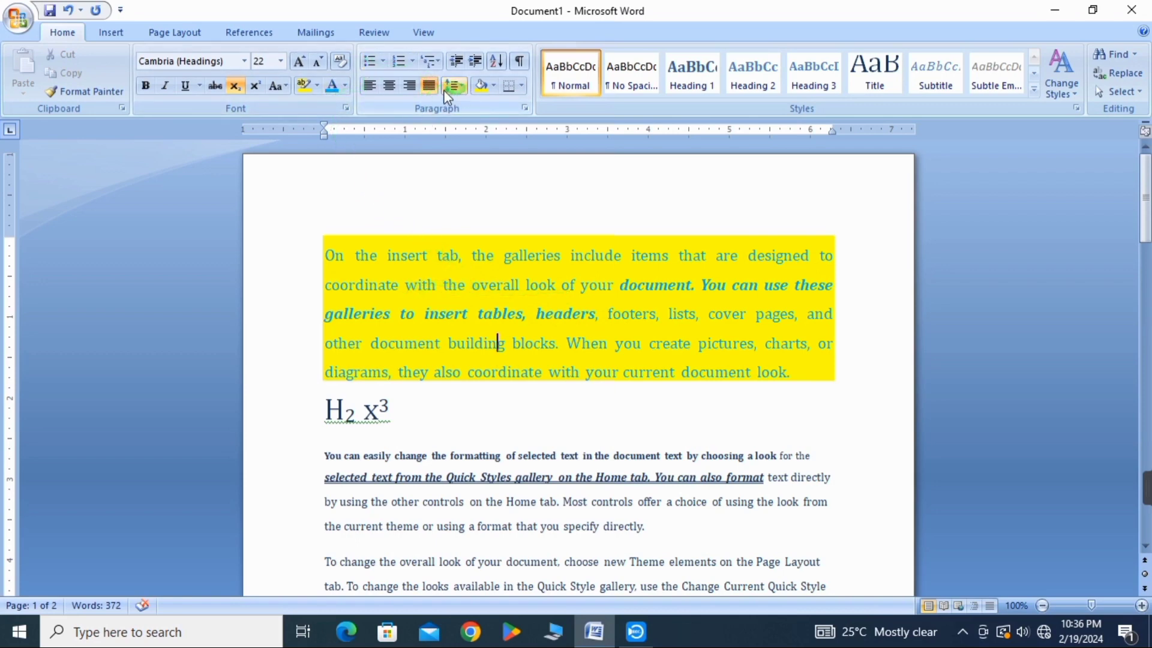
Step: Frame the first paragraph by adding a bottom, top, left and right border
{"action": "left_click", "coordinate": [509, 84]}
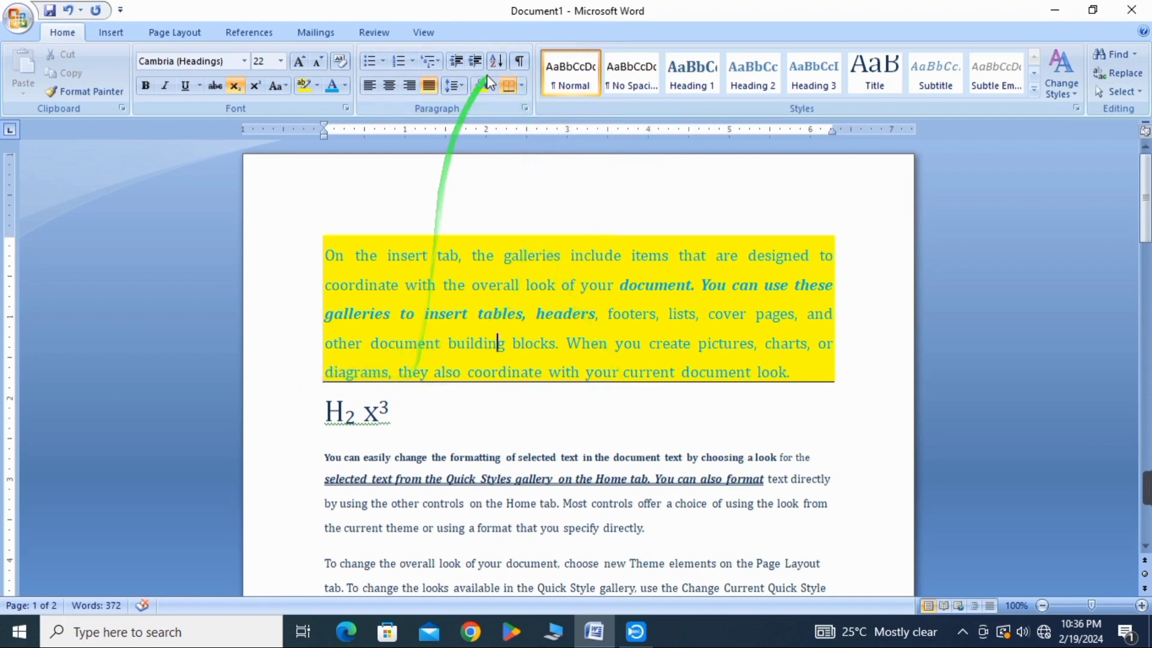
{"action": "left_click", "coordinate": [523, 85]}
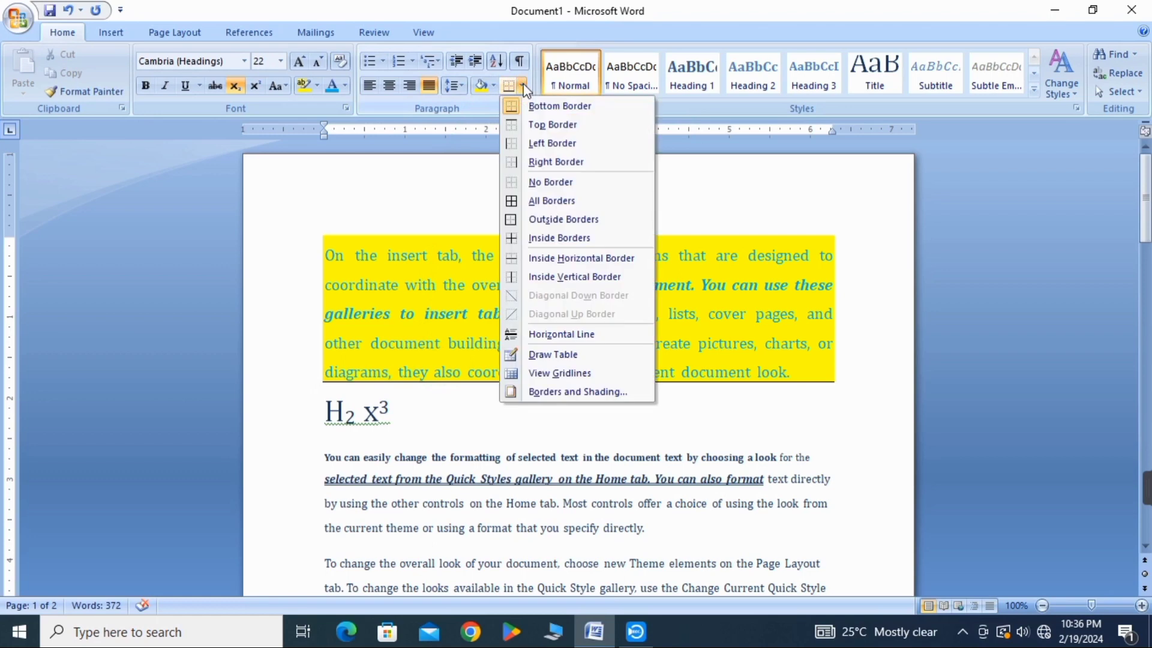
{"action": "left_click", "coordinate": [538, 126]}
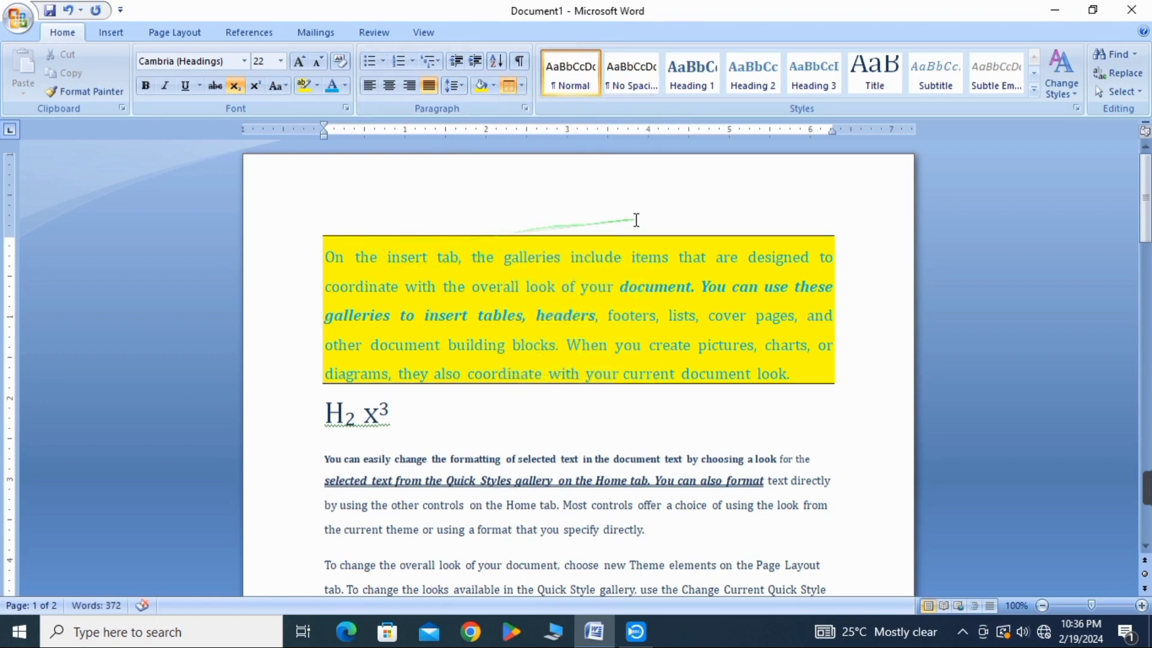
{"action": "left_click", "coordinate": [522, 85]}
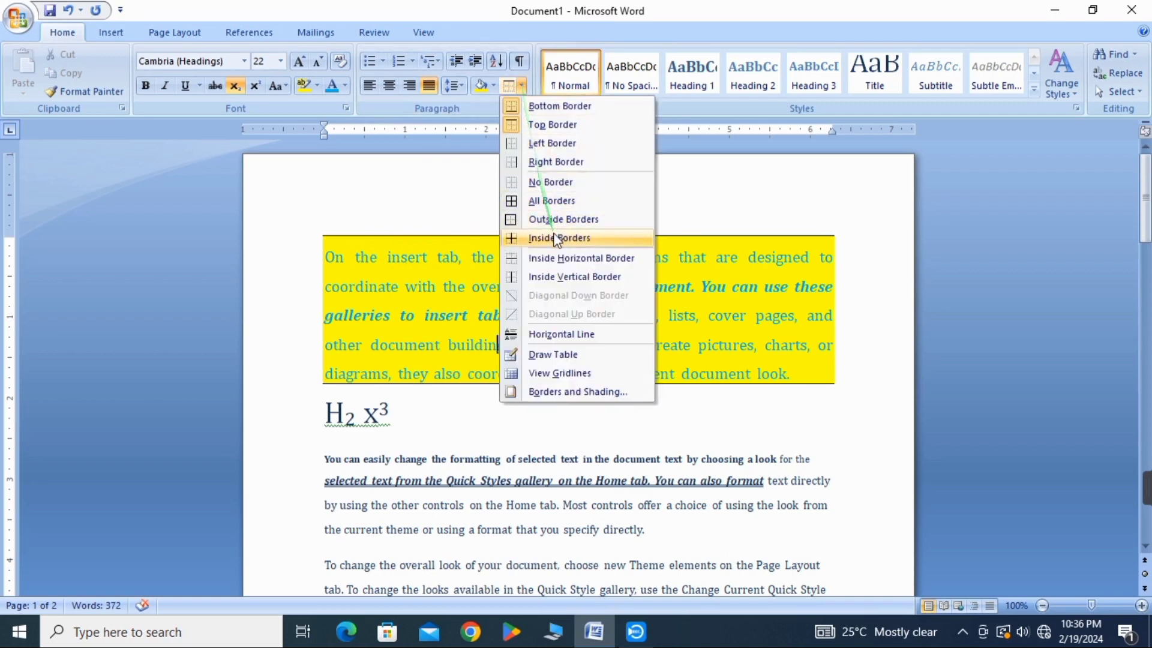
{"action": "left_click", "coordinate": [550, 144]}
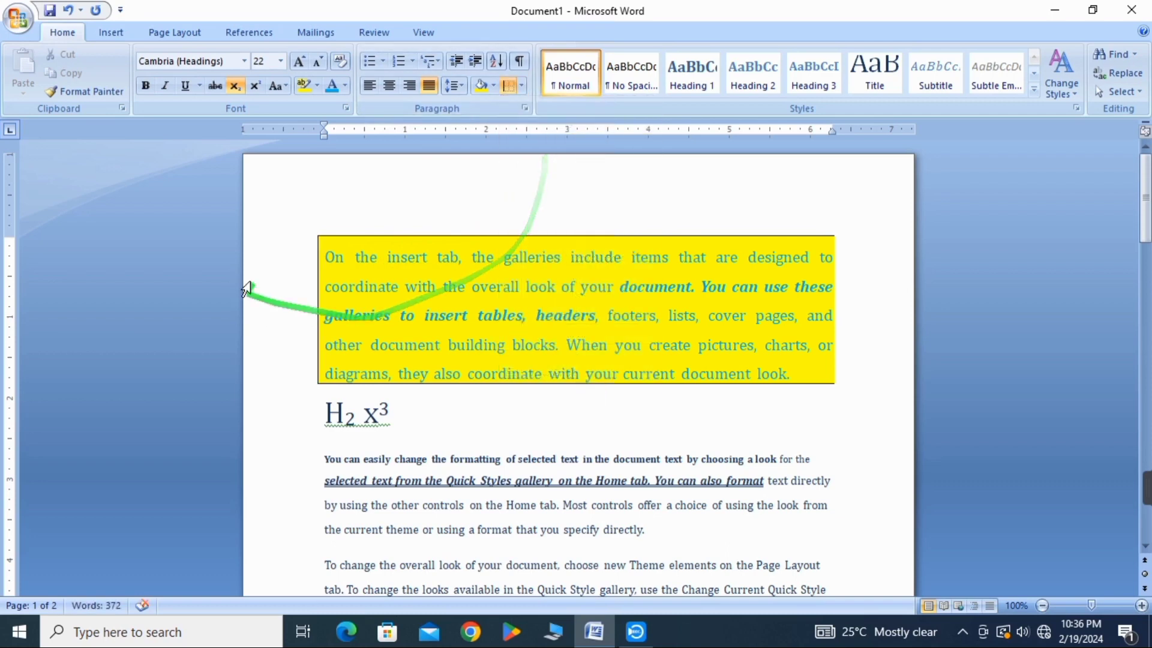
{"action": "left_click", "coordinate": [522, 85]}
{"action": "left_click", "coordinate": [542, 162]}
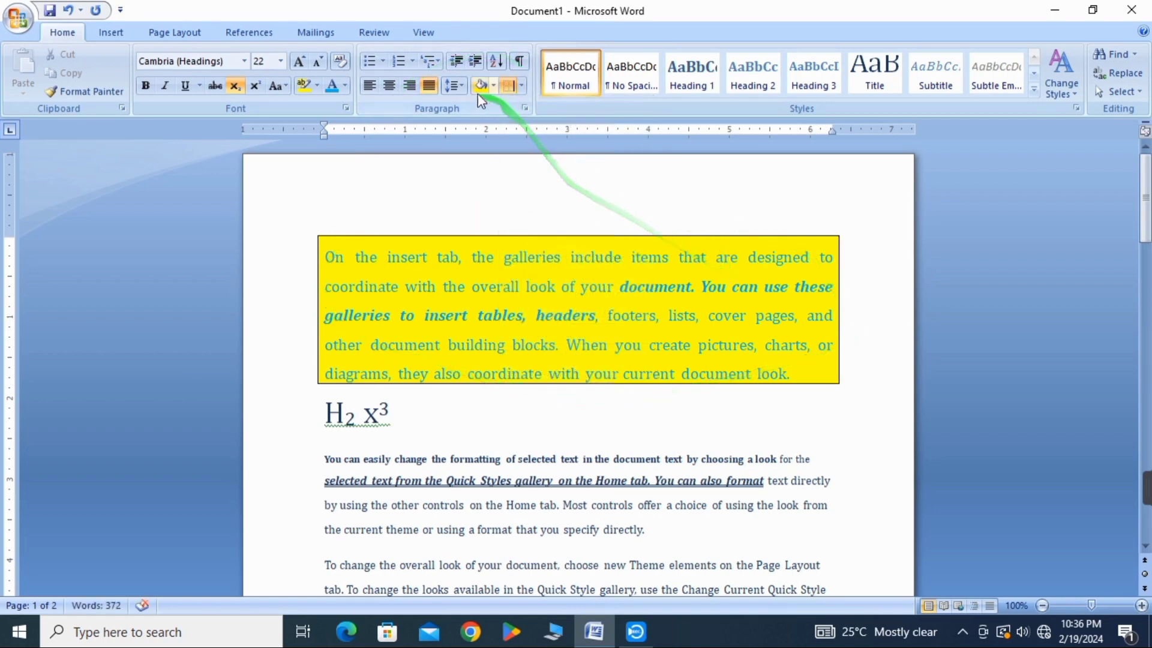
{"action": "left_click", "coordinate": [522, 85]}
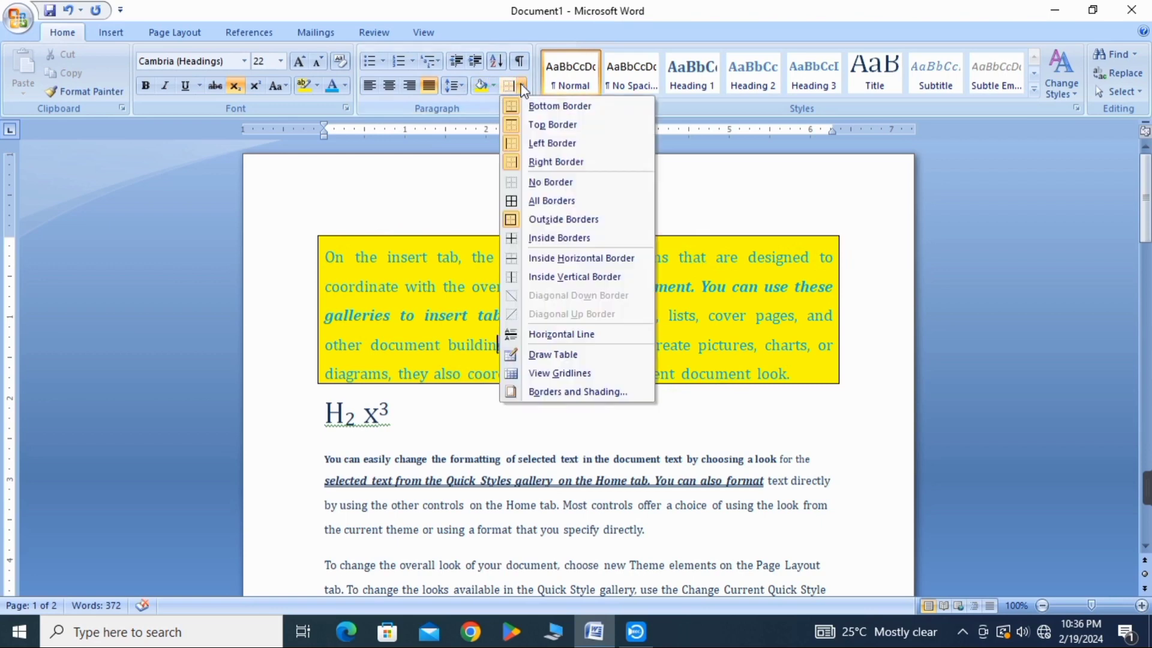
{"action": "left_click", "coordinate": [446, 313]}
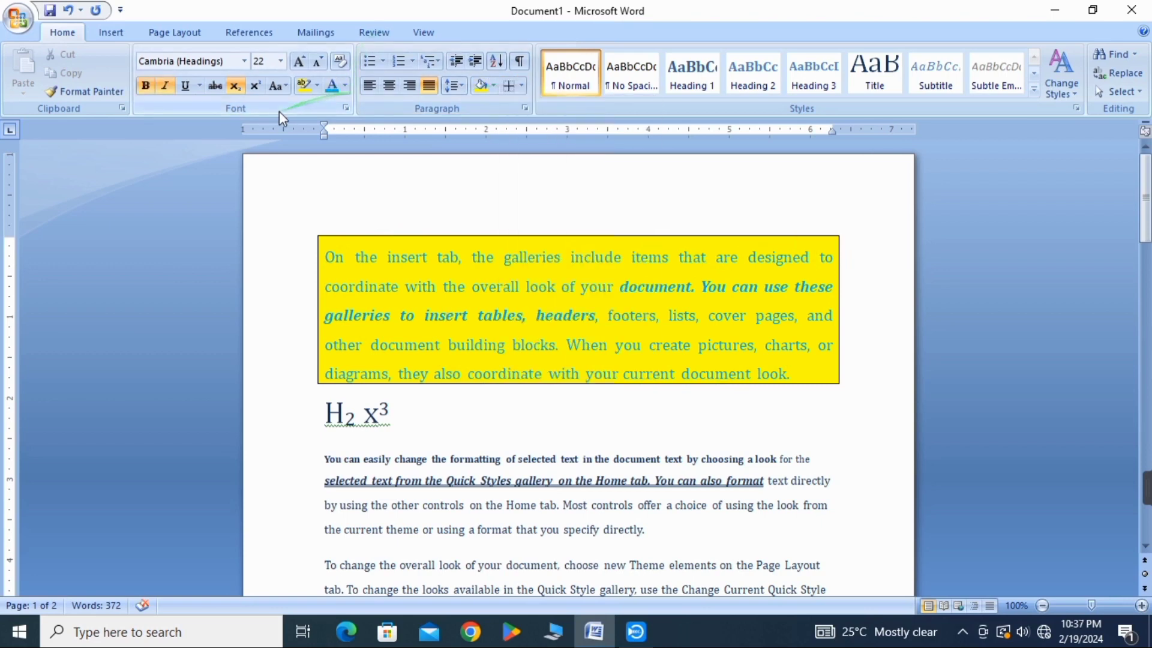
Step: Turn the first paragraph, the H2 x3 line and the two paragraphs below it into bulleted items
{"action": "left_click", "coordinate": [367, 62]}
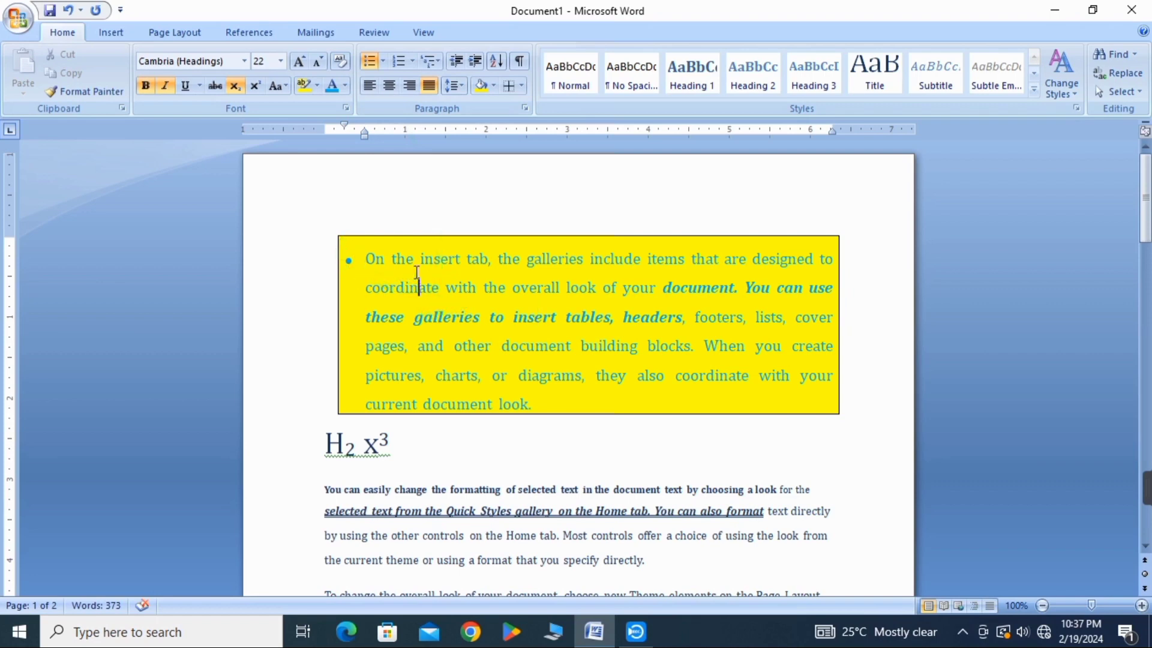
{"action": "scroll", "coordinate": [419, 286], "scroll_direction": "down", "scroll_amount": 3}
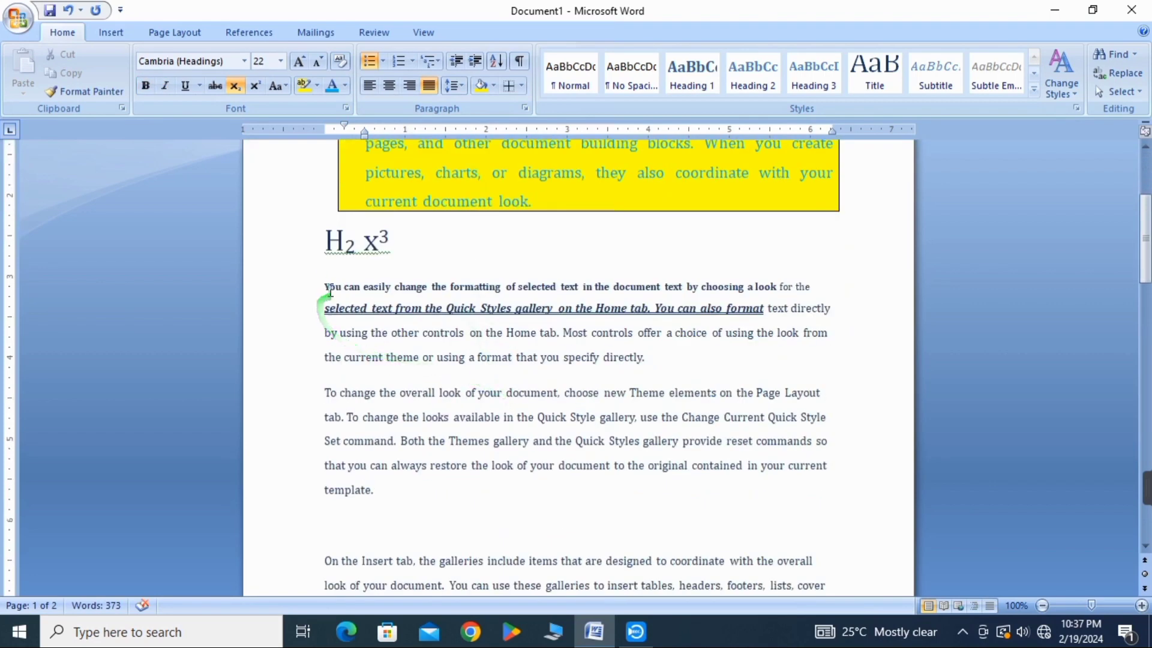
{"action": "left_click_drag", "start_coordinate": [325, 240], "coordinate": [435, 471]}
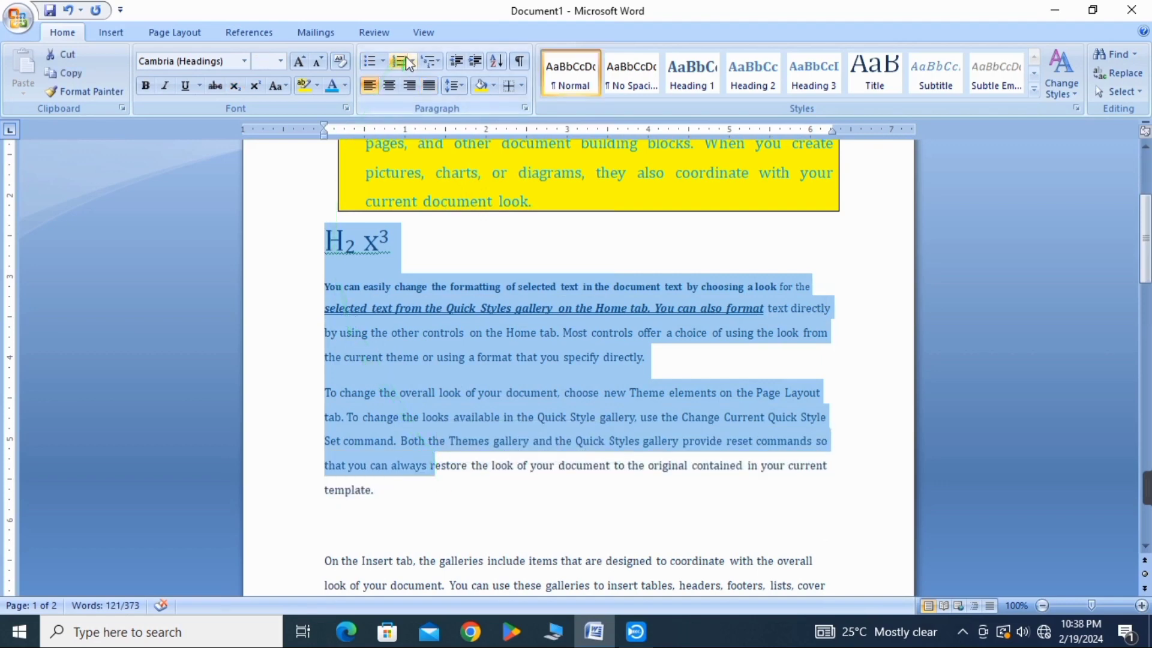
{"action": "left_click", "coordinate": [376, 62]}
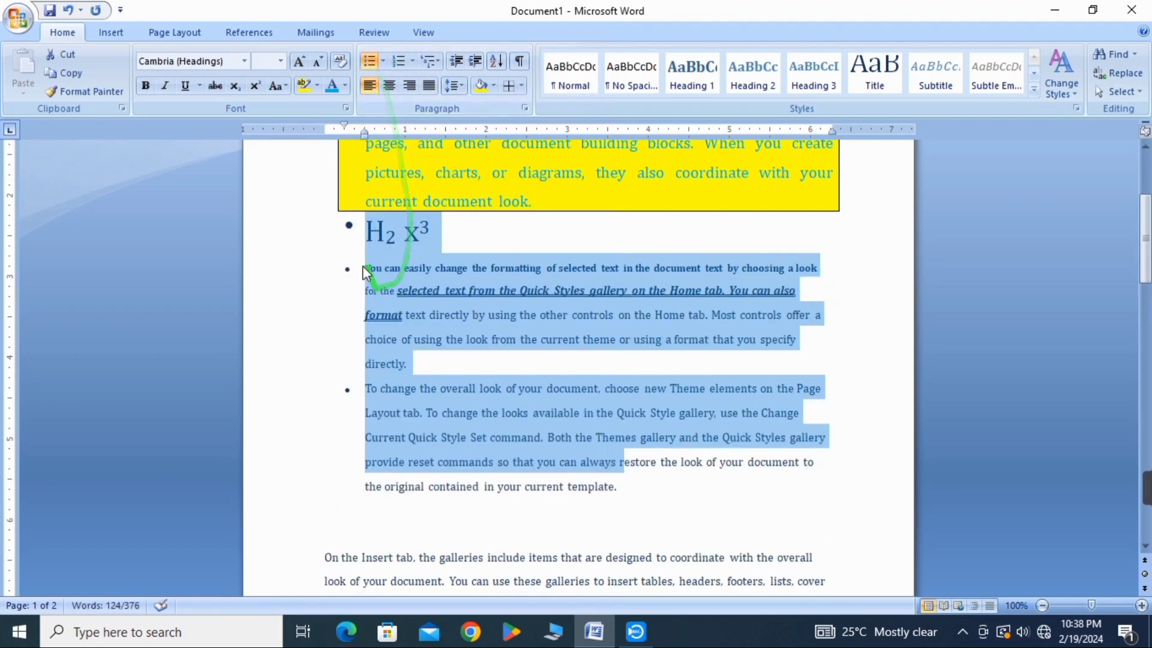
{"action": "left_click", "coordinate": [413, 232]}
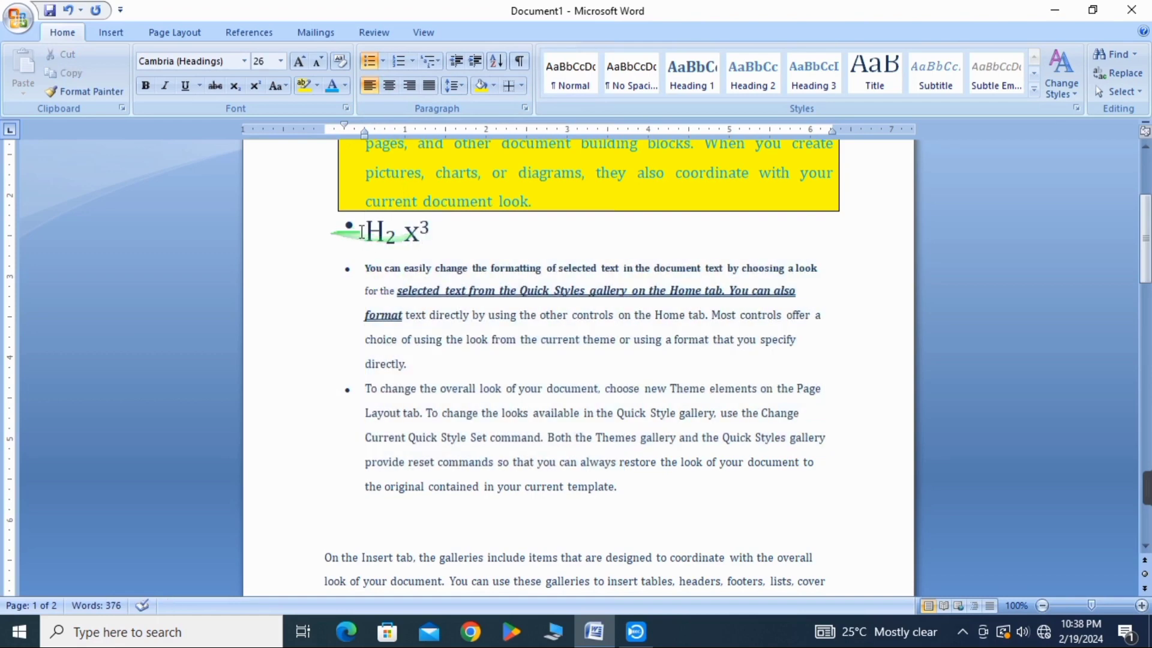
{"action": "left_click", "coordinate": [345, 390]}
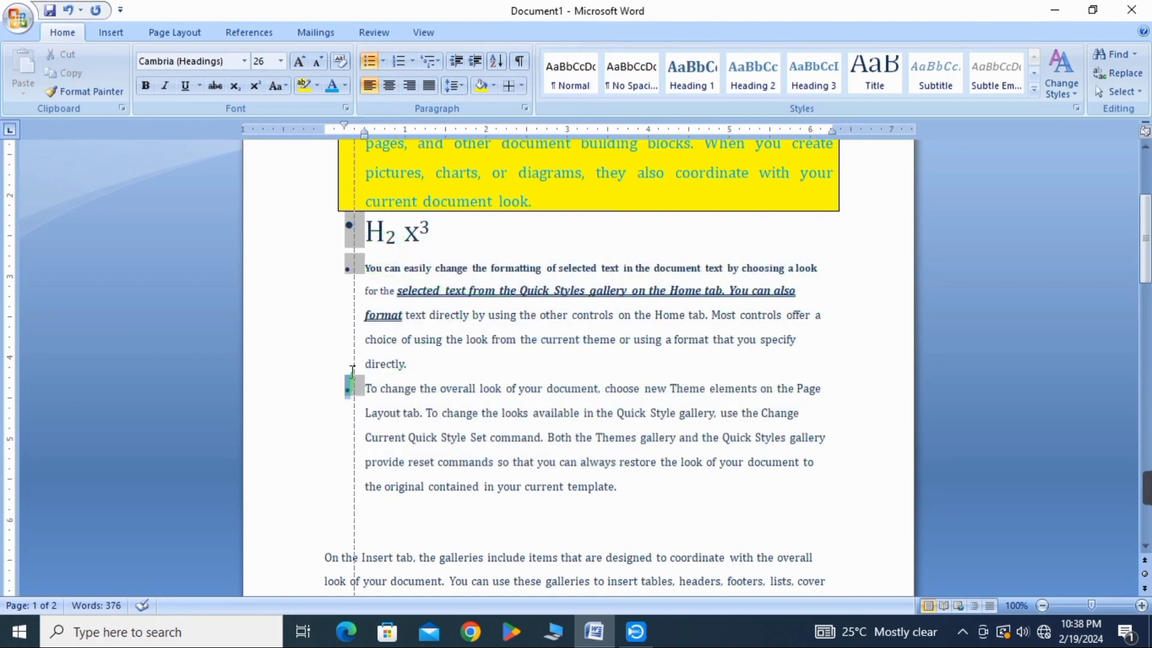
{"action": "left_click", "coordinate": [444, 235]}
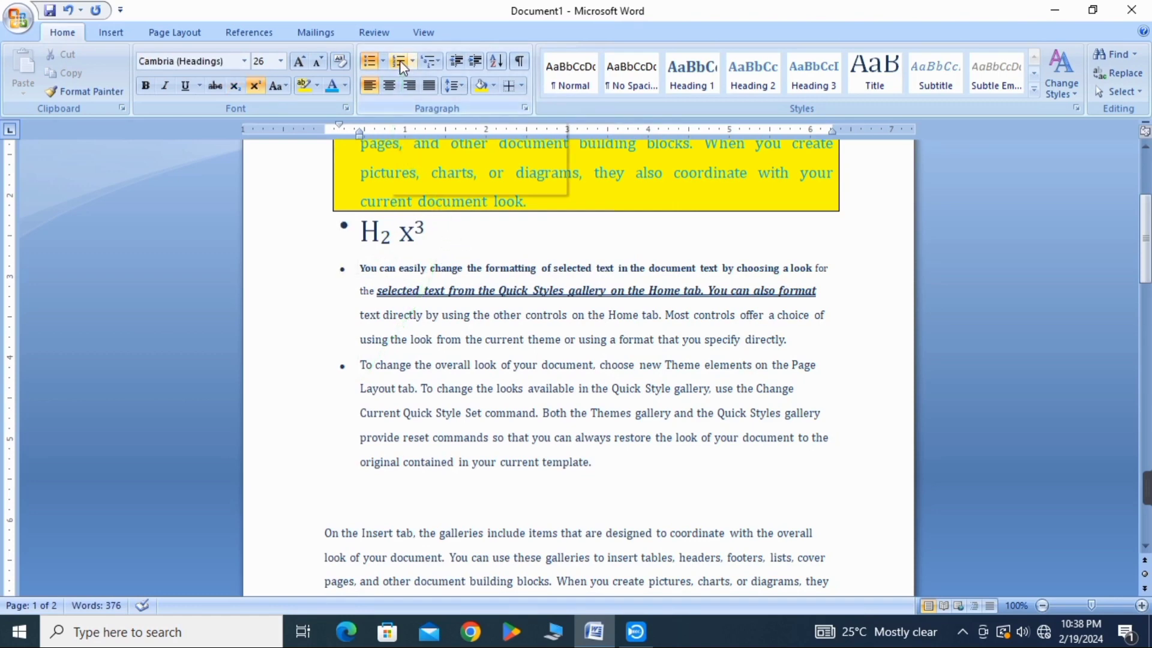
Step: Convert the two bulleted paragraphs below the H2 x3 line to a 1., 2., 3. numbered list and switch its format to A., B., C
{"action": "scroll", "coordinate": [450, 307], "scroll_direction": "up", "scroll_amount": 1}
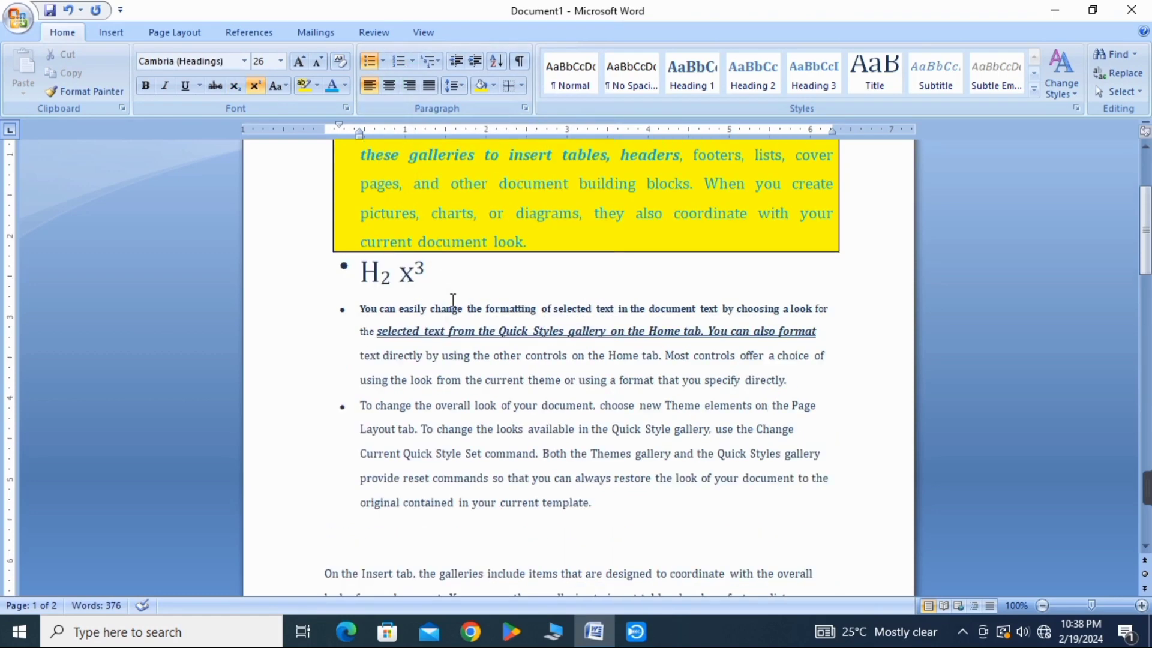
{"action": "scroll", "coordinate": [450, 307], "scroll_direction": "down", "scroll_amount": 1}
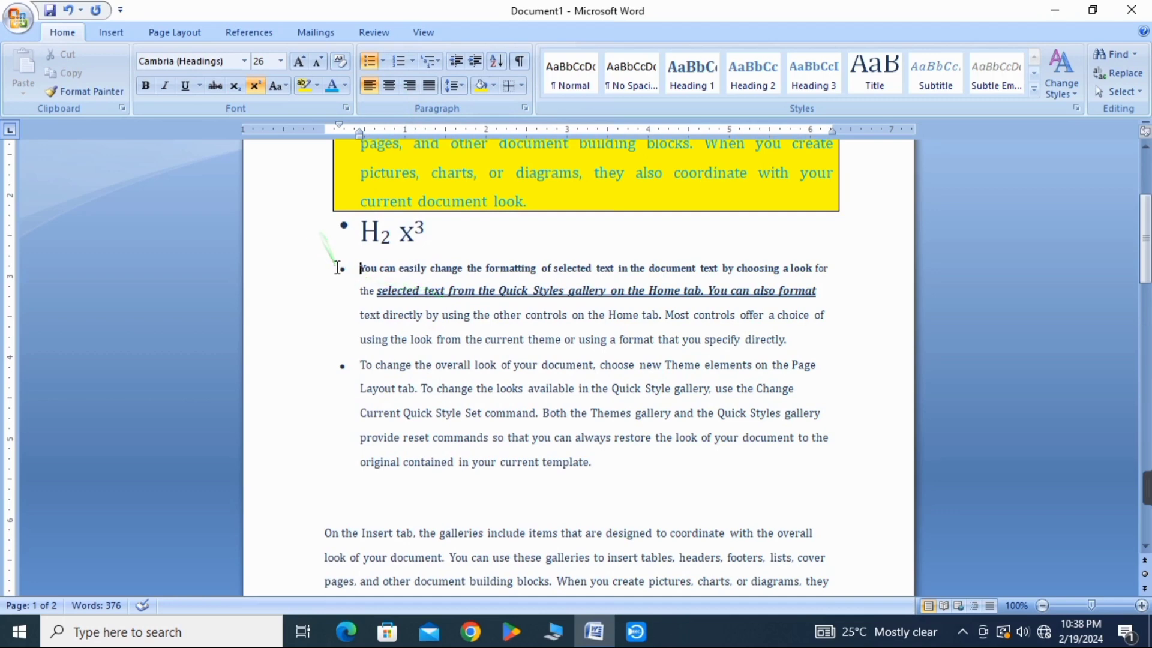
{"action": "left_click_drag", "start_coordinate": [358, 267], "coordinate": [606, 473]}
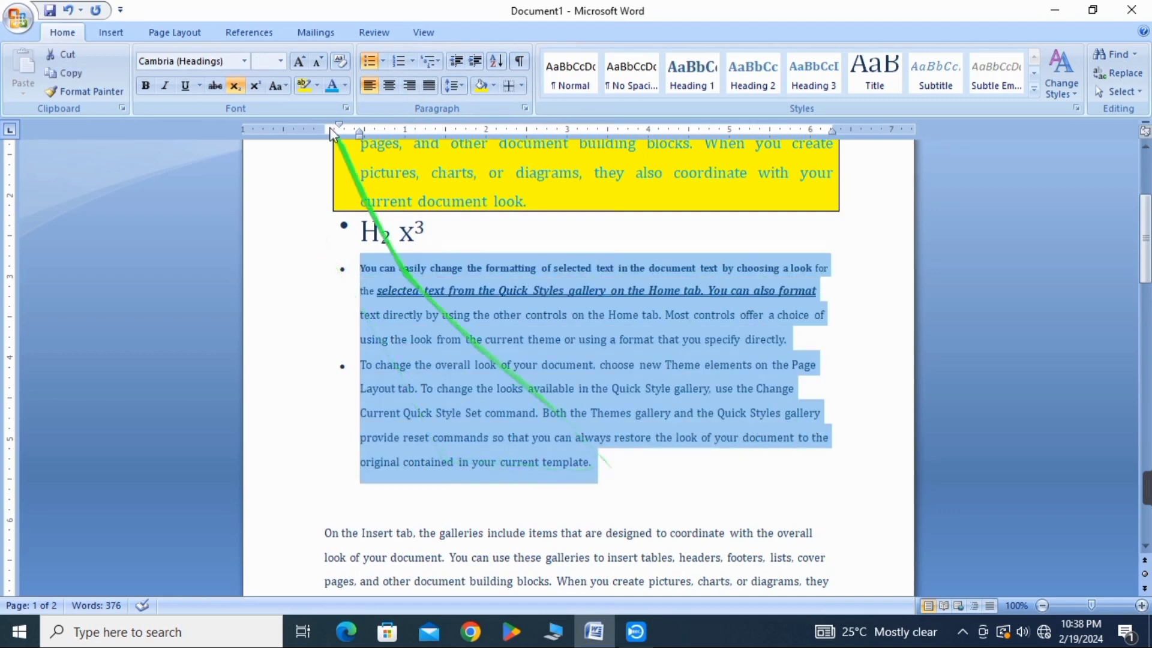
{"action": "left_click", "coordinate": [399, 61]}
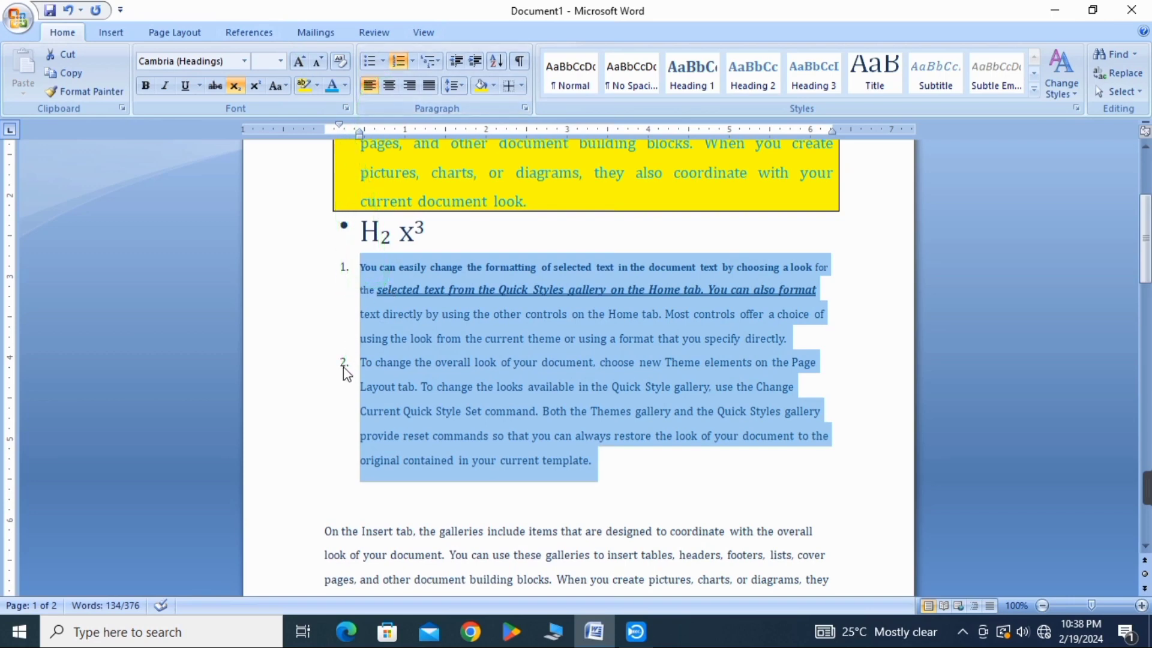
{"action": "left_click", "coordinate": [412, 61]}
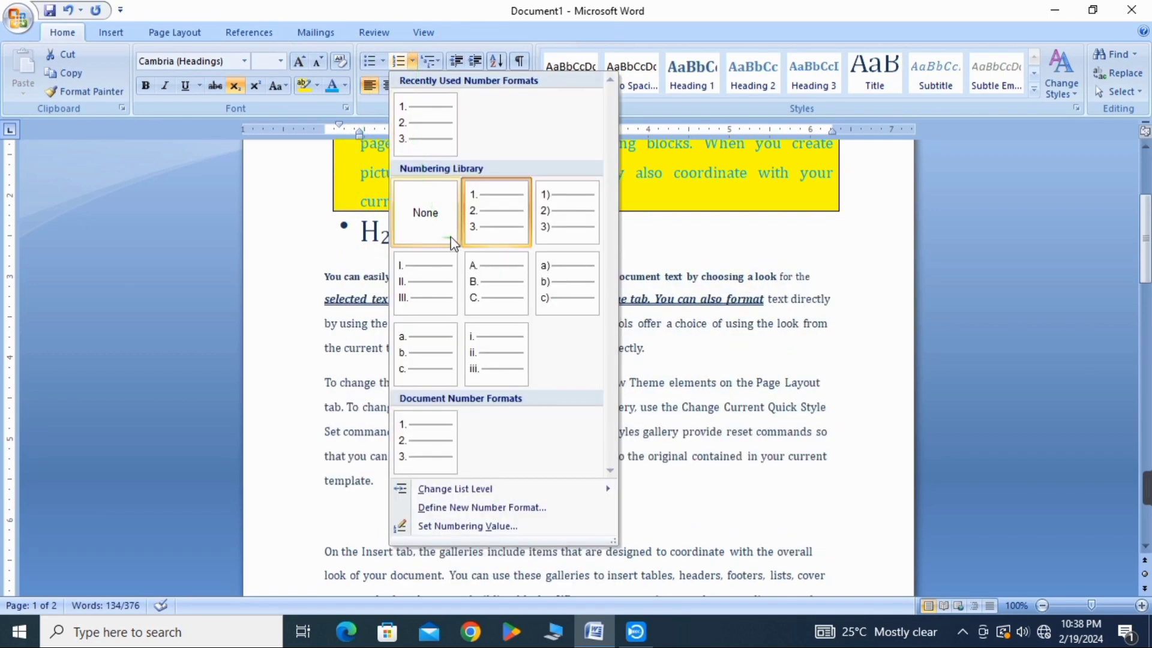
{"action": "left_click", "coordinate": [489, 279]}
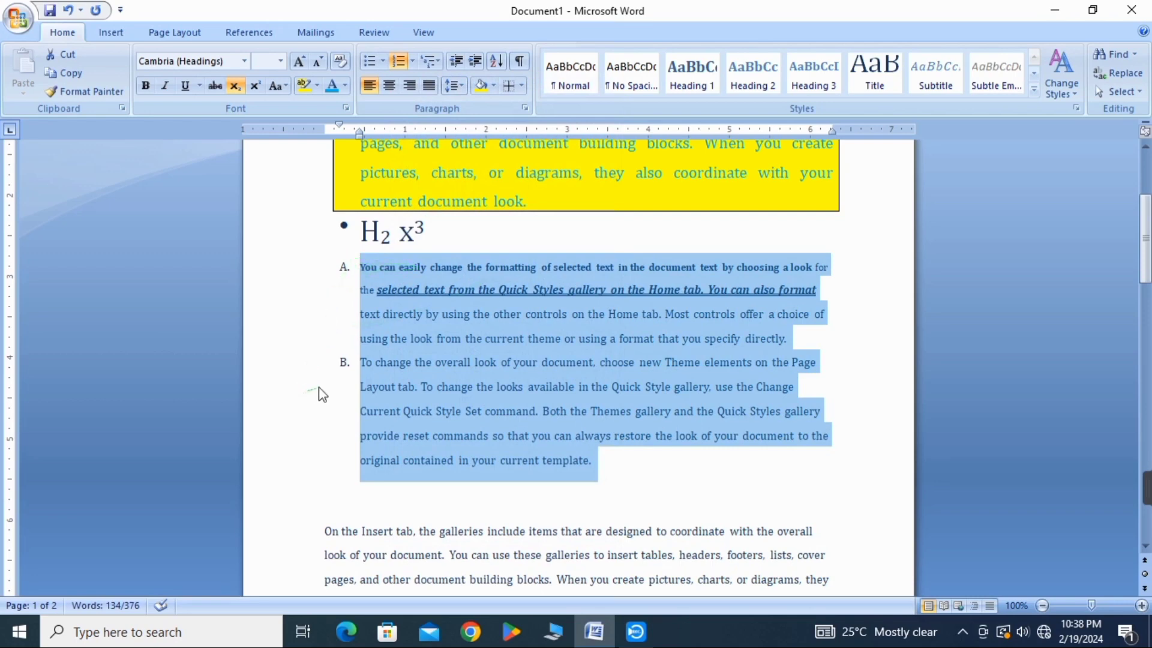
Step: Apply the multilevel list format with Article I. and Section 1.01 levels to the two lettered paragraphs
{"action": "left_click", "coordinate": [436, 61]}
{"action": "mouse_move", "coordinate": [521, 220]}
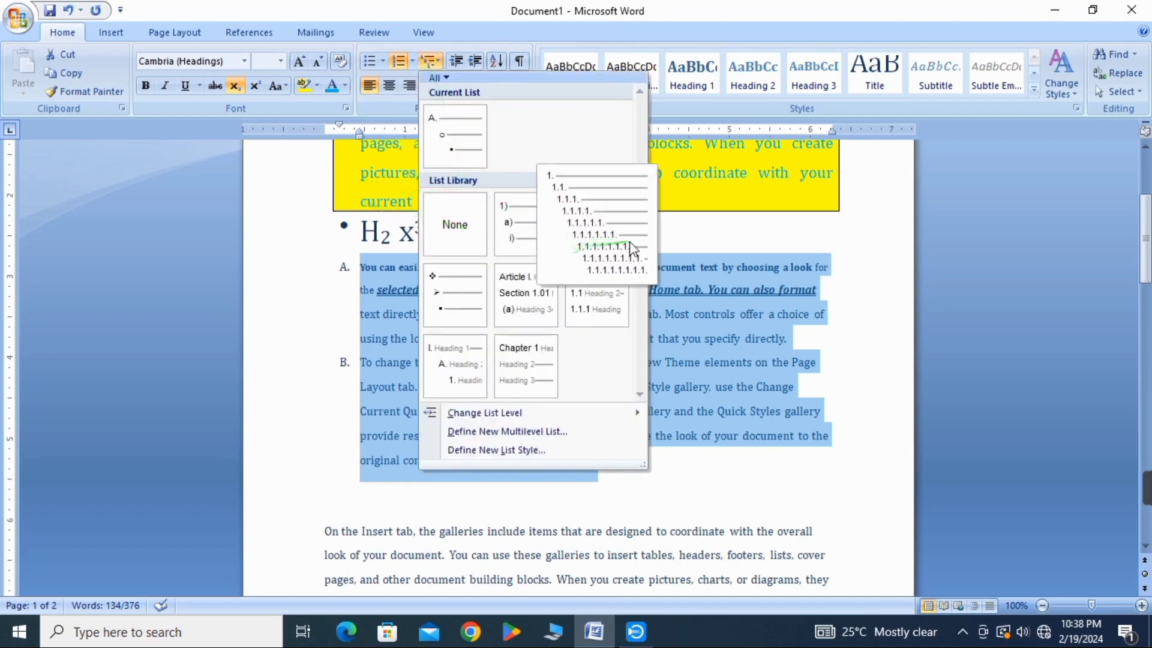
{"action": "mouse_move", "coordinate": [568, 266]}
{"action": "mouse_move", "coordinate": [543, 297]}
{"action": "left_click", "coordinate": [536, 309]}
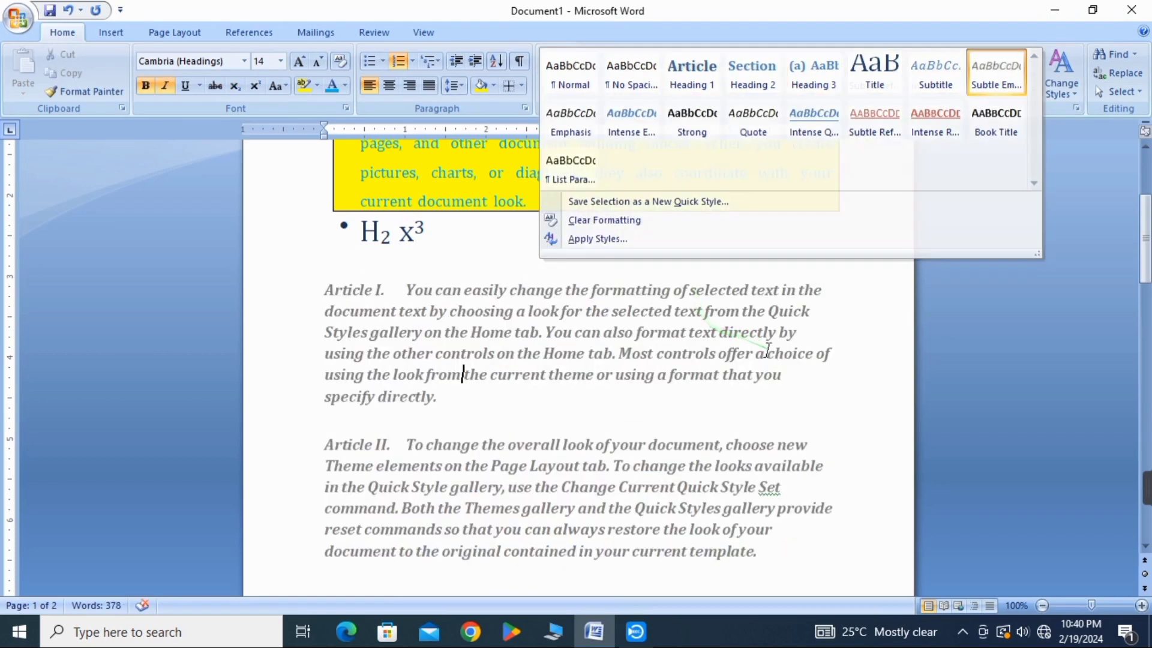
Step: Change the document's theme fonts to the built-in Office 2 set with Calibri and Cambria
{"action": "left_click", "coordinate": [1095, 85]}
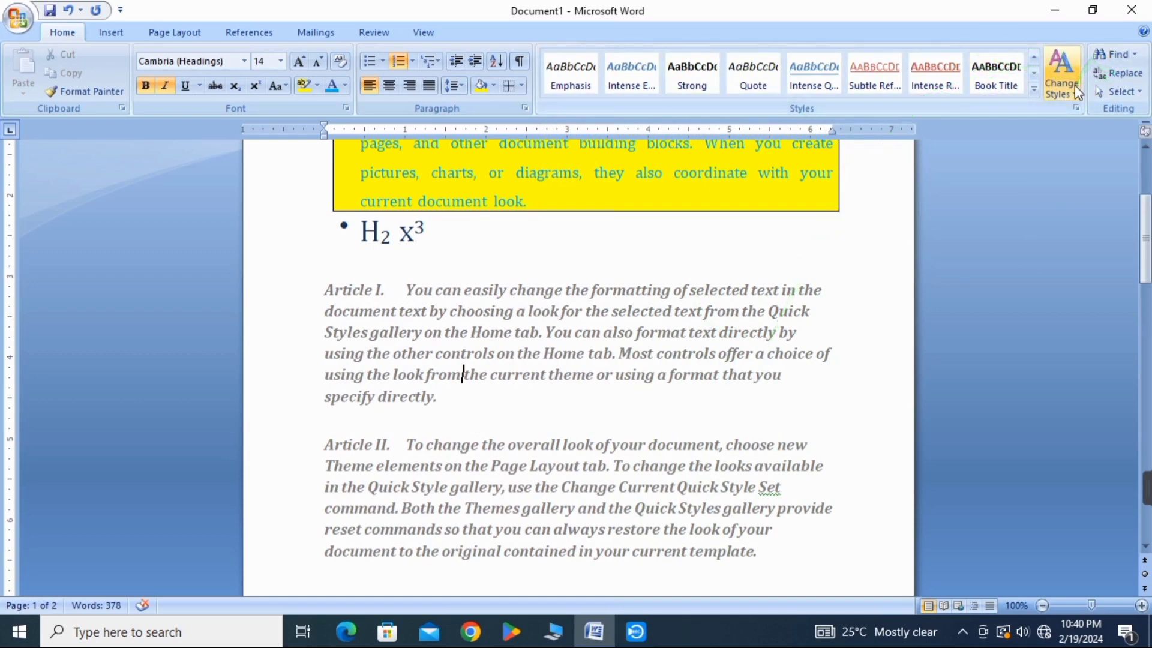
{"action": "left_click", "coordinate": [1077, 94]}
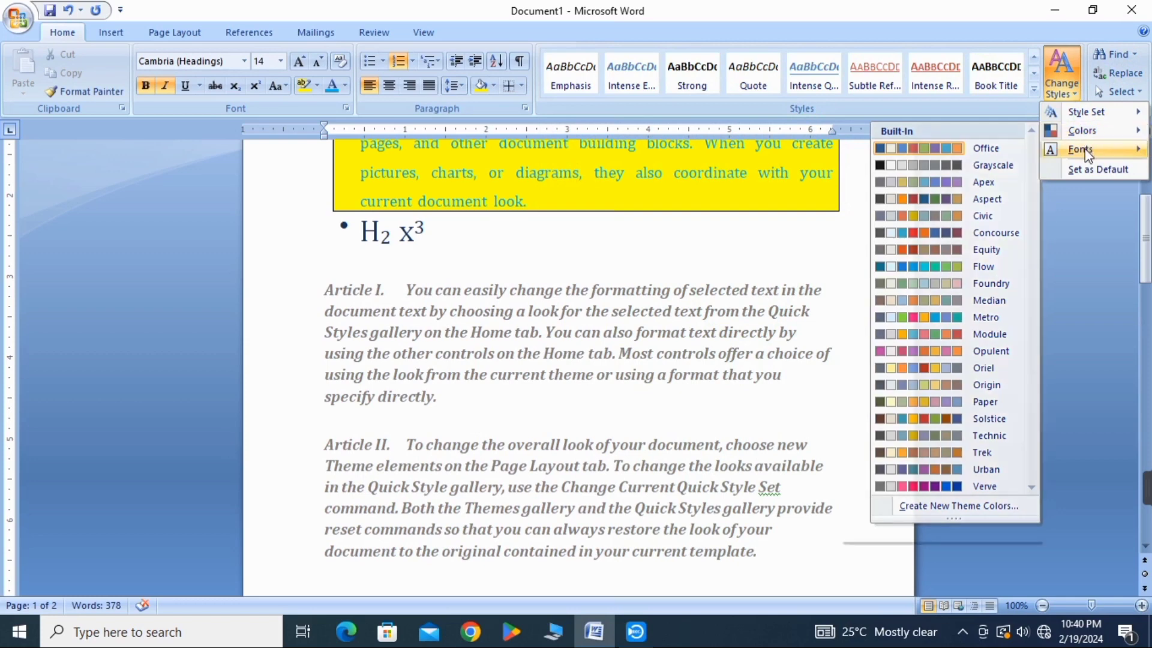
{"action": "mouse_move", "coordinate": [1086, 154]}
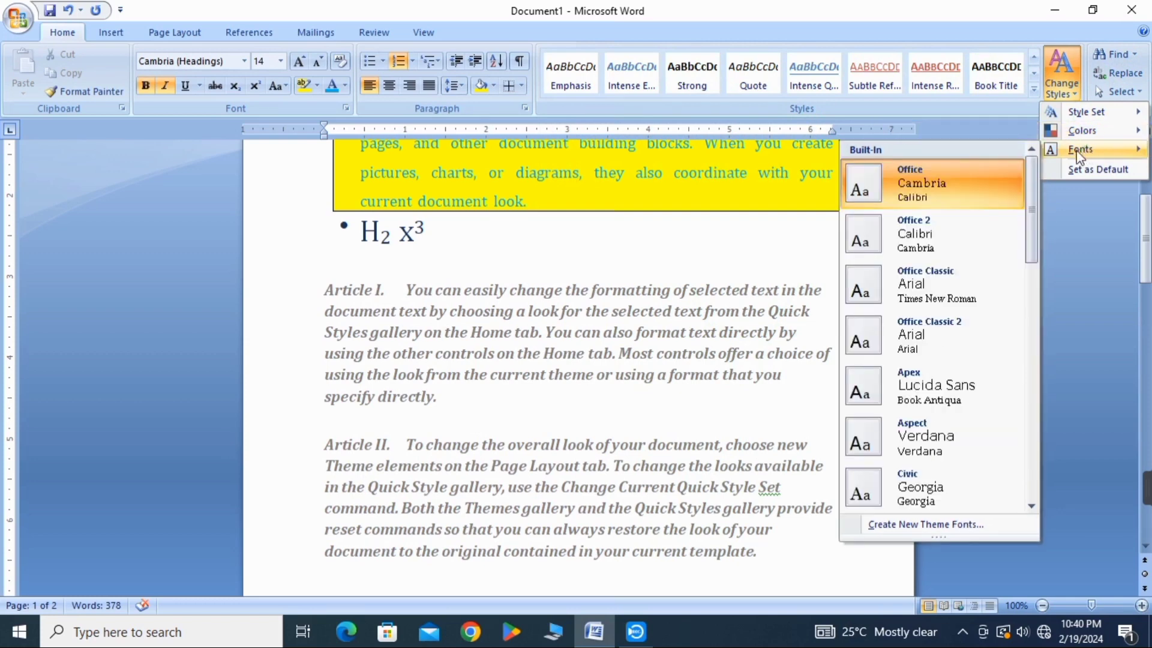
{"action": "left_click", "coordinate": [938, 251]}
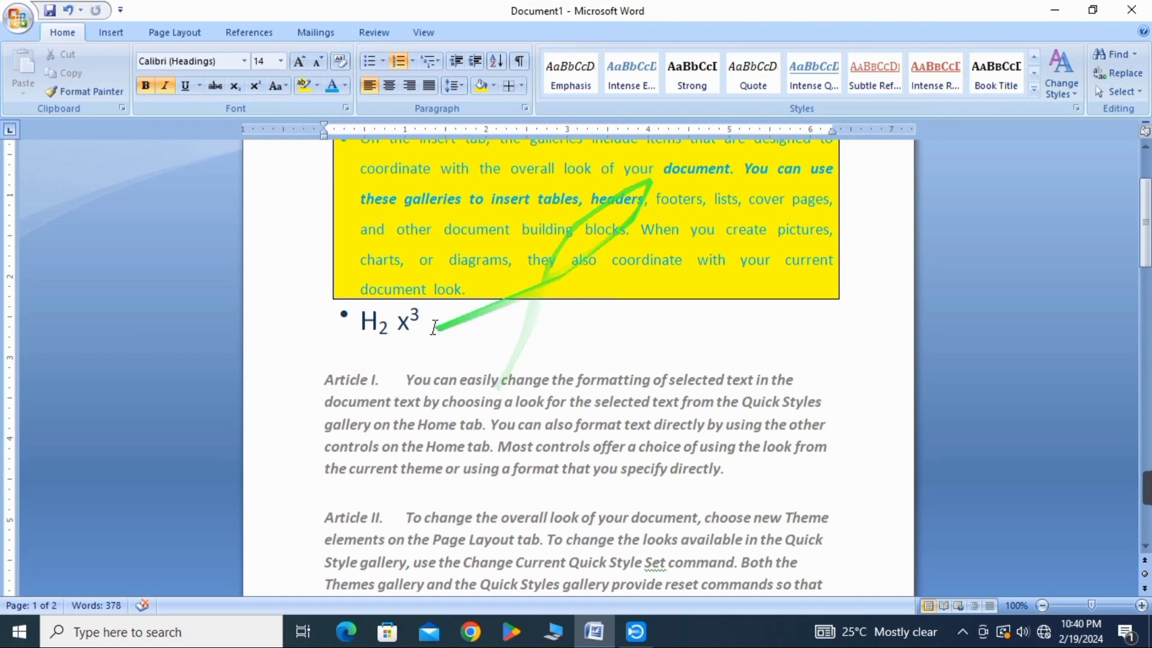
Step: Search the document for successive occurrences of "You", starting from the first word of the Article I. paragraph, and close the search
{"action": "left_click_drag", "start_coordinate": [408, 382], "coordinate": [433, 381]}
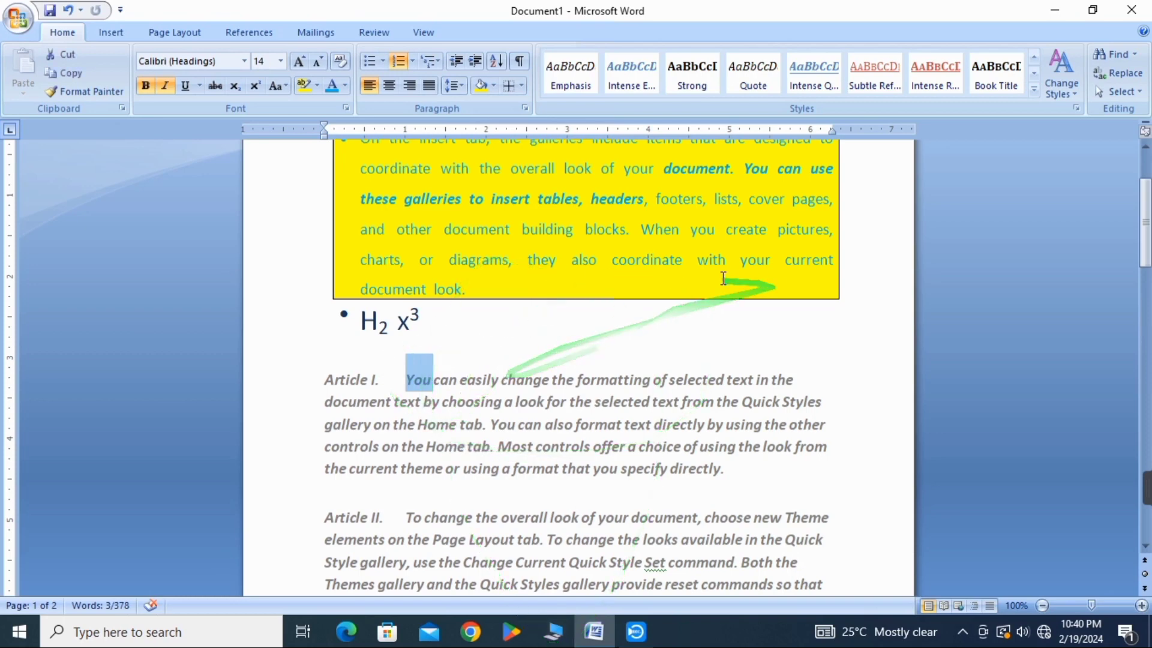
{"action": "left_click", "coordinate": [1135, 57]}
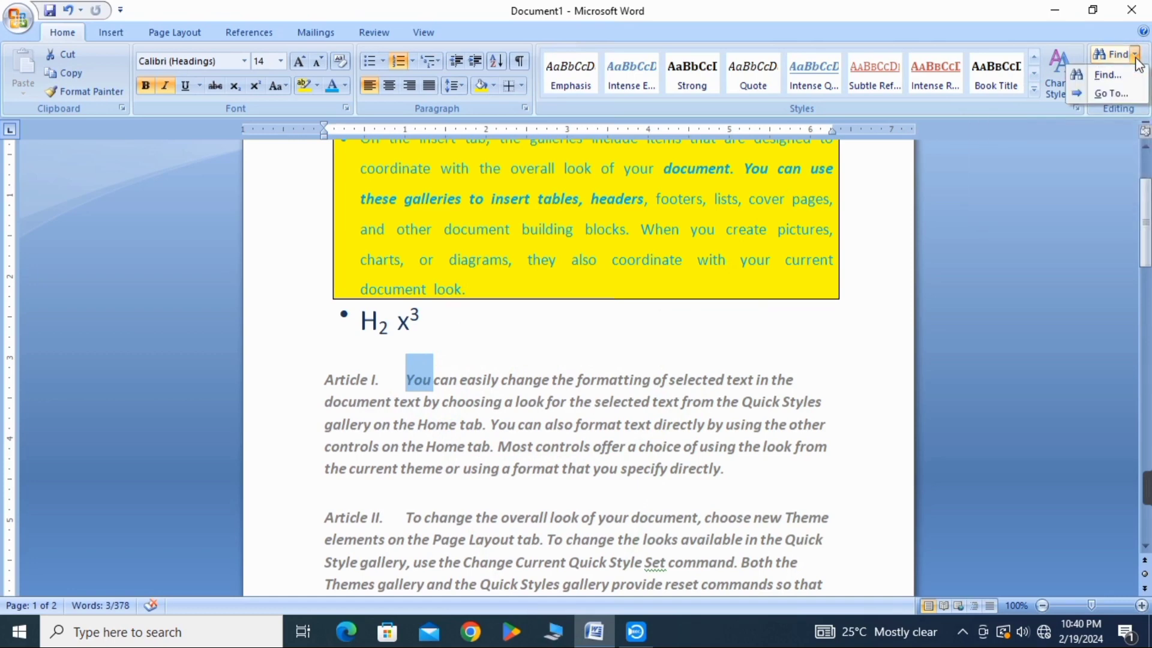
{"action": "left_click", "coordinate": [1130, 78]}
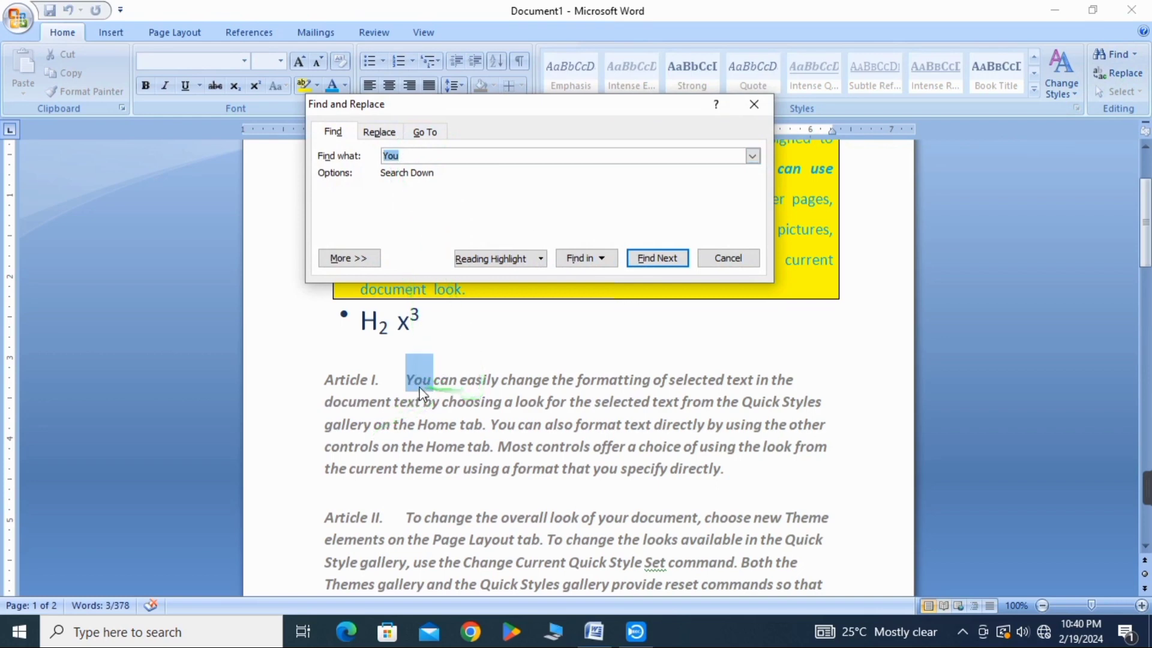
{"action": "left_click", "coordinate": [657, 259]}
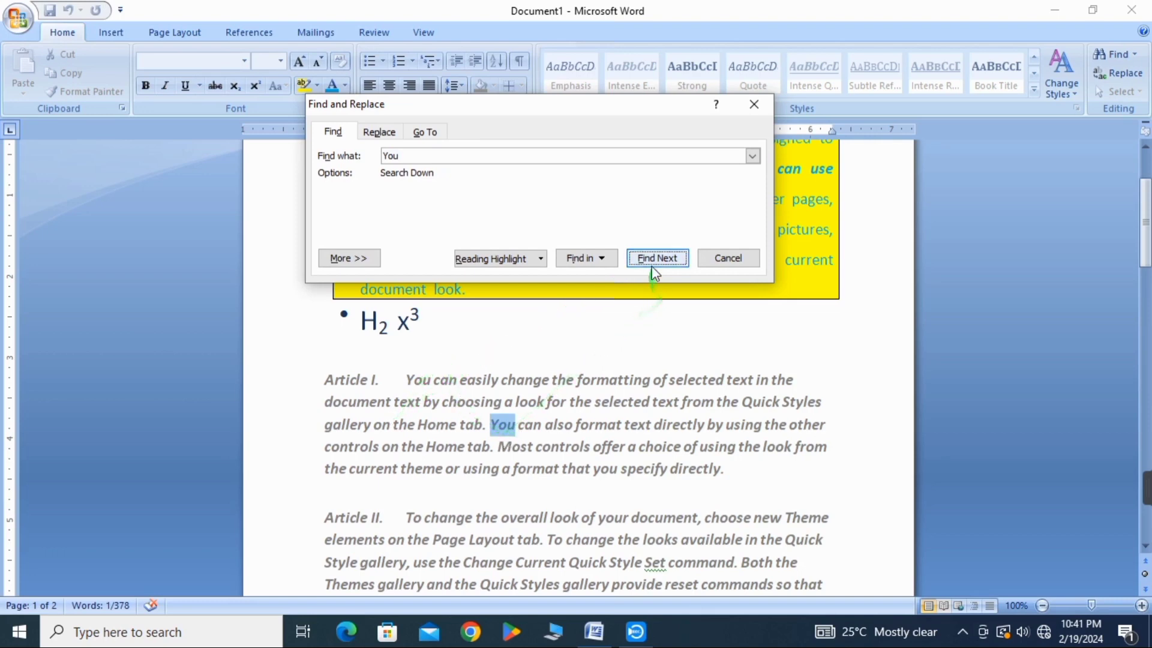
{"action": "left_click", "coordinate": [656, 259]}
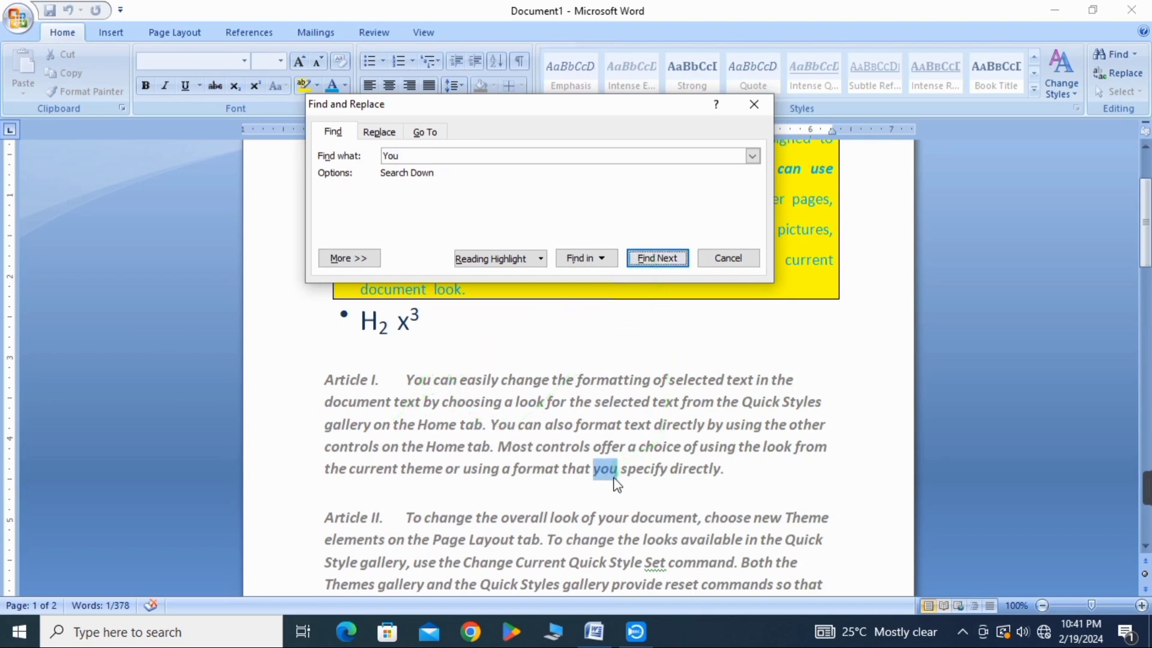
{"action": "left_click", "coordinate": [667, 259]}
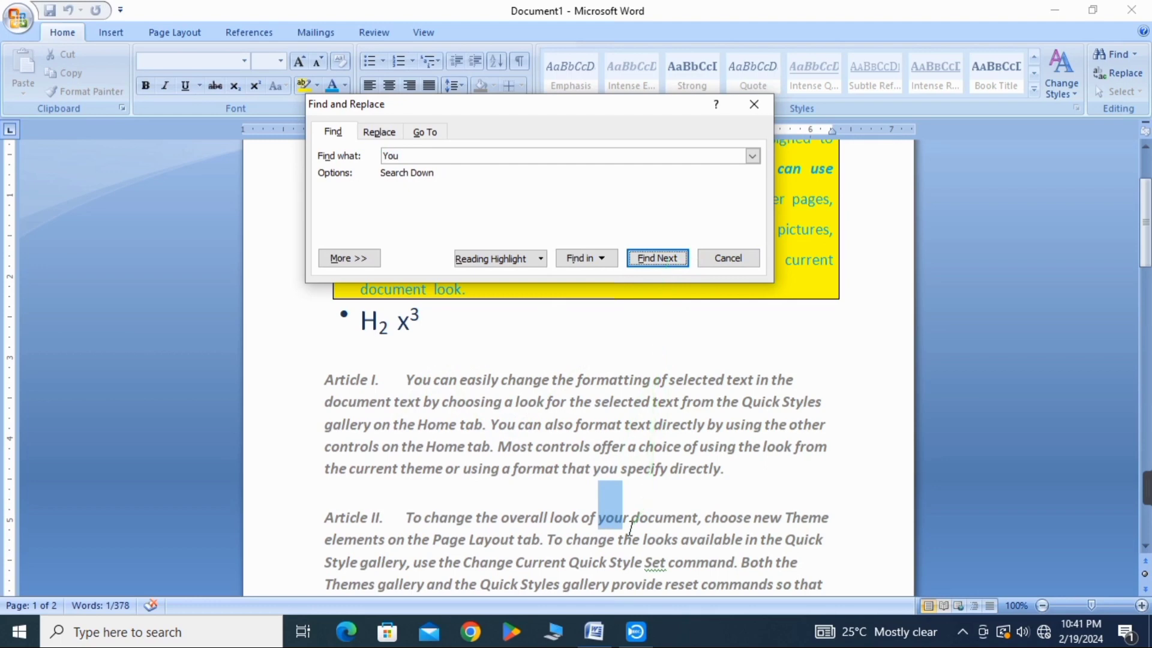
{"action": "scroll", "coordinate": [628, 524], "scroll_direction": "down", "scroll_amount": 3}
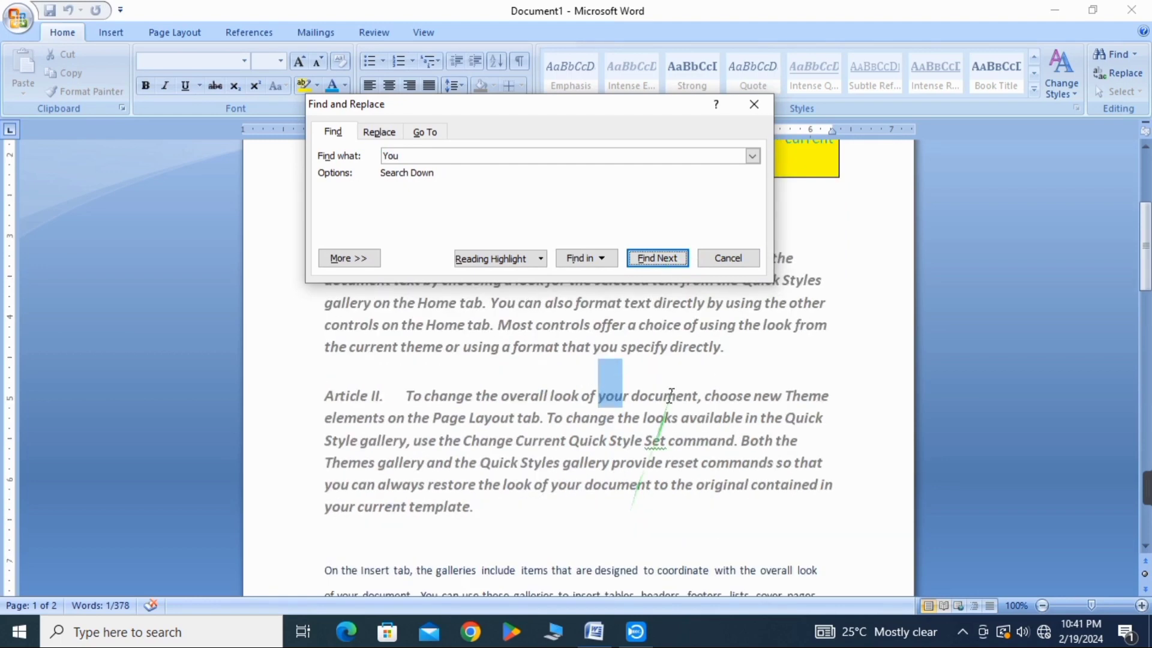
{"action": "scroll", "coordinate": [685, 355], "scroll_direction": "up", "scroll_amount": 3}
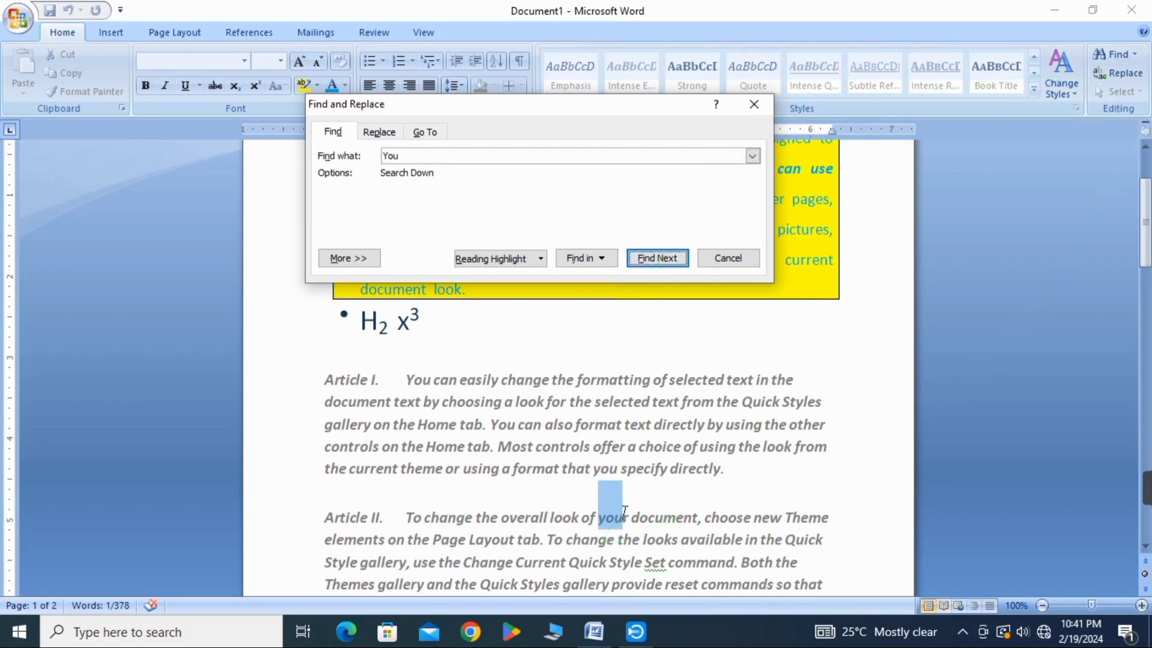
{"action": "left_click", "coordinate": [754, 103]}
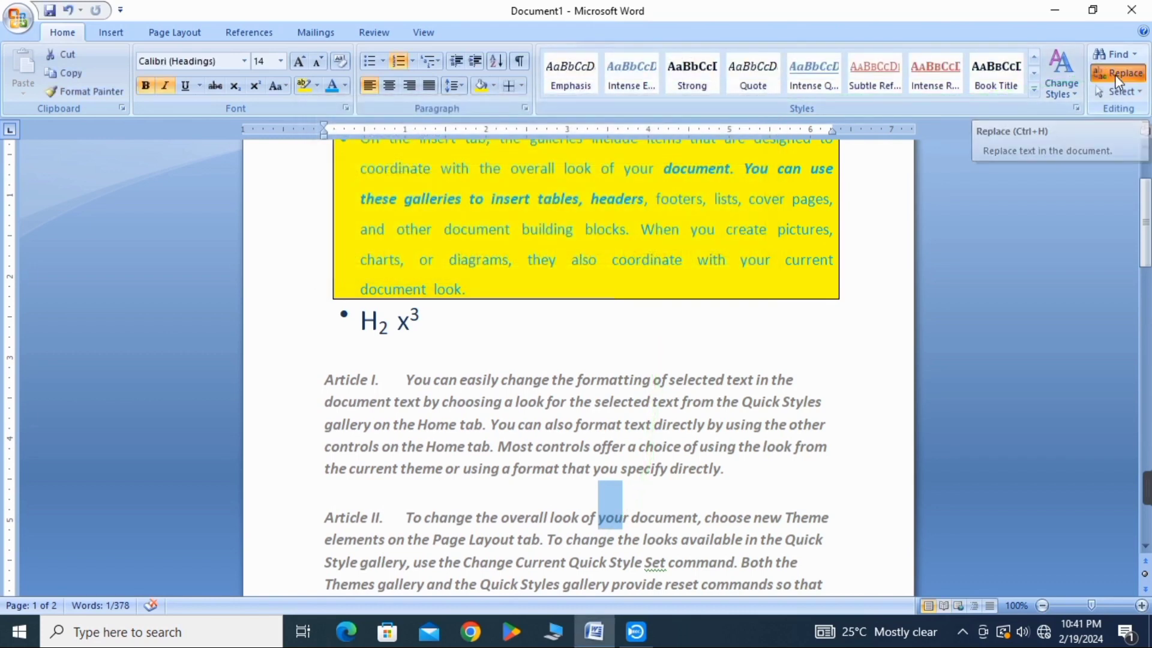
Step: Replace all occurrences of "you" with "me" throughout the whole document, check the replaced words, and close the Find and Replace dialog
{"action": "left_click", "coordinate": [1116, 74]}
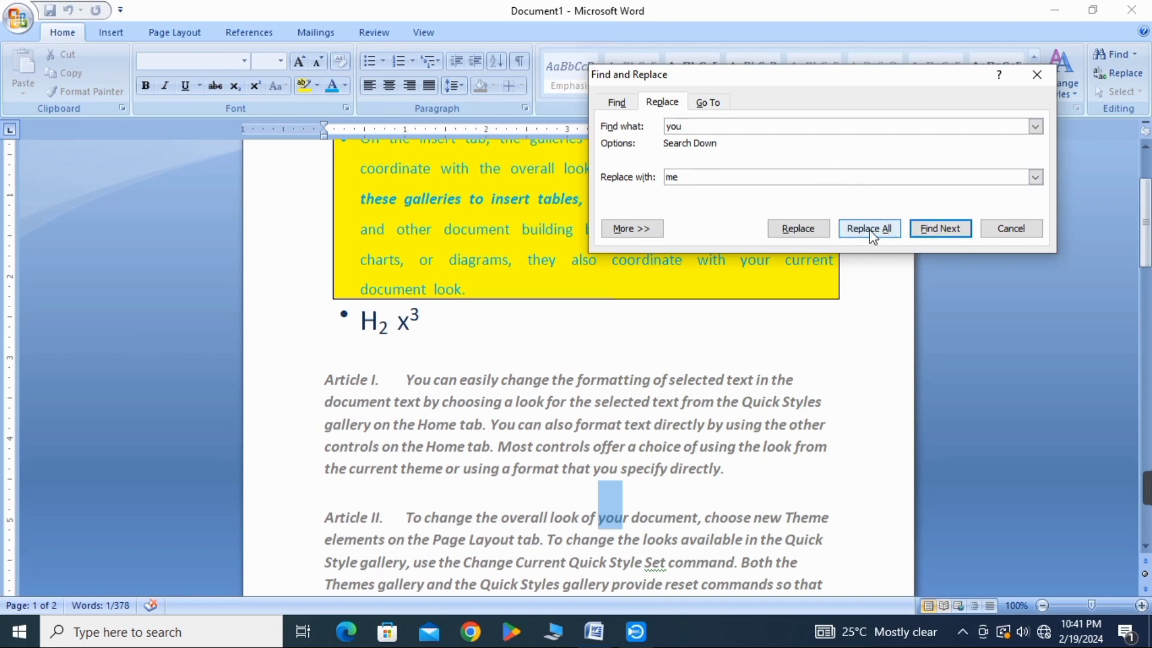
{"action": "left_click", "coordinate": [885, 231]}
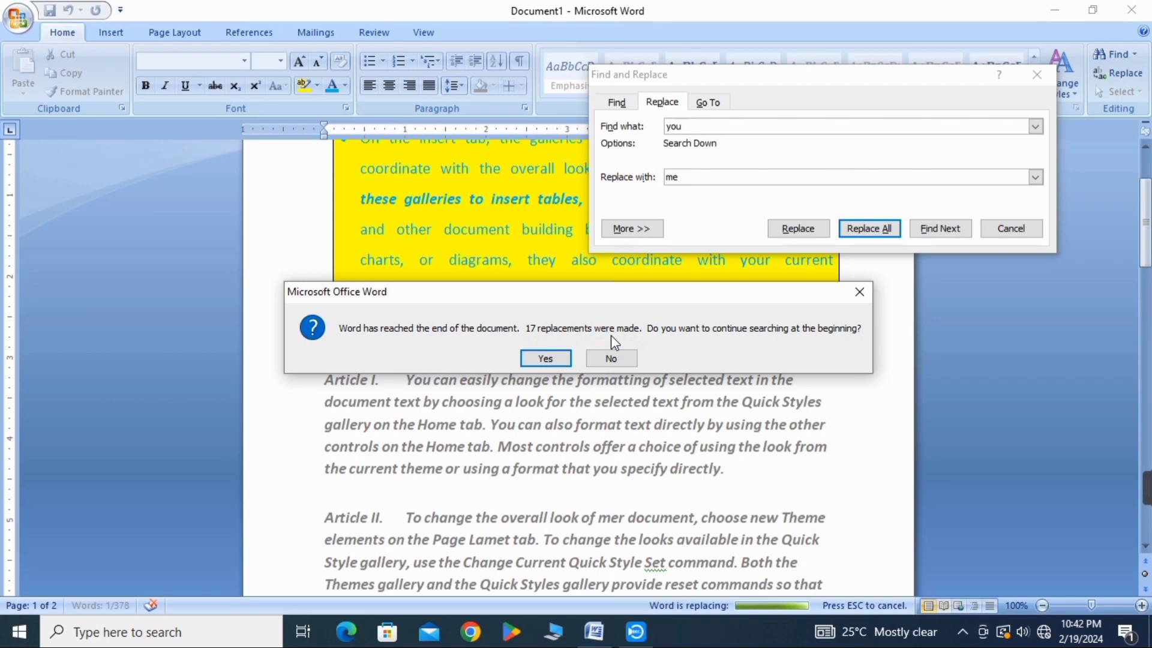
{"action": "left_click", "coordinate": [546, 359]}
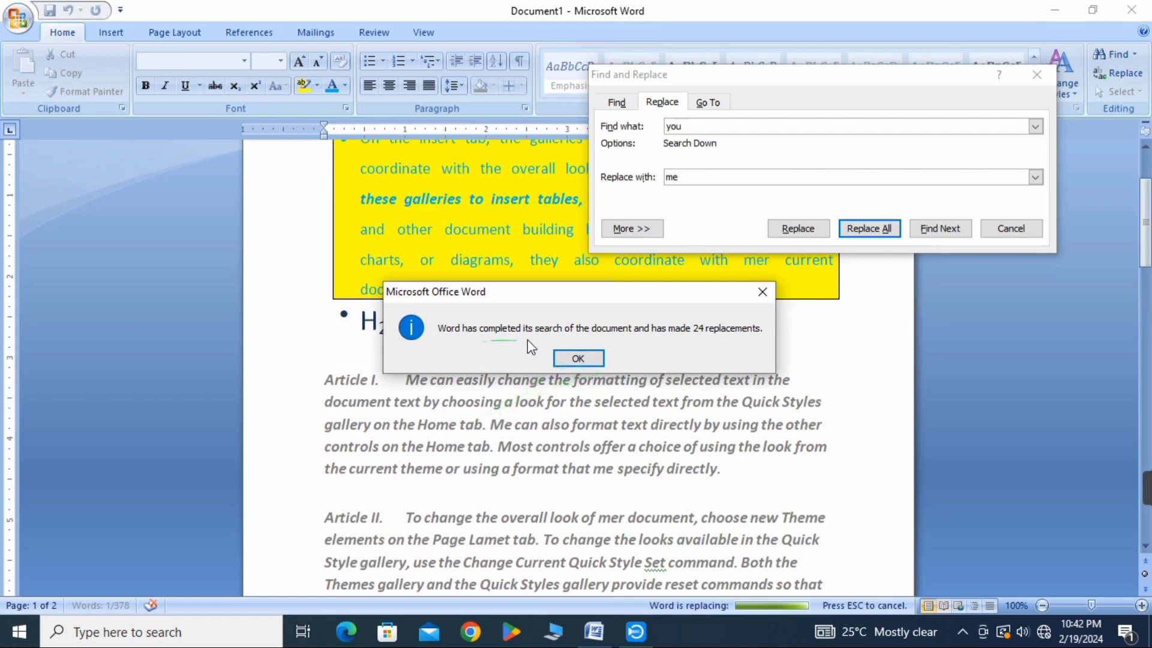
{"action": "left_click", "coordinate": [578, 358]}
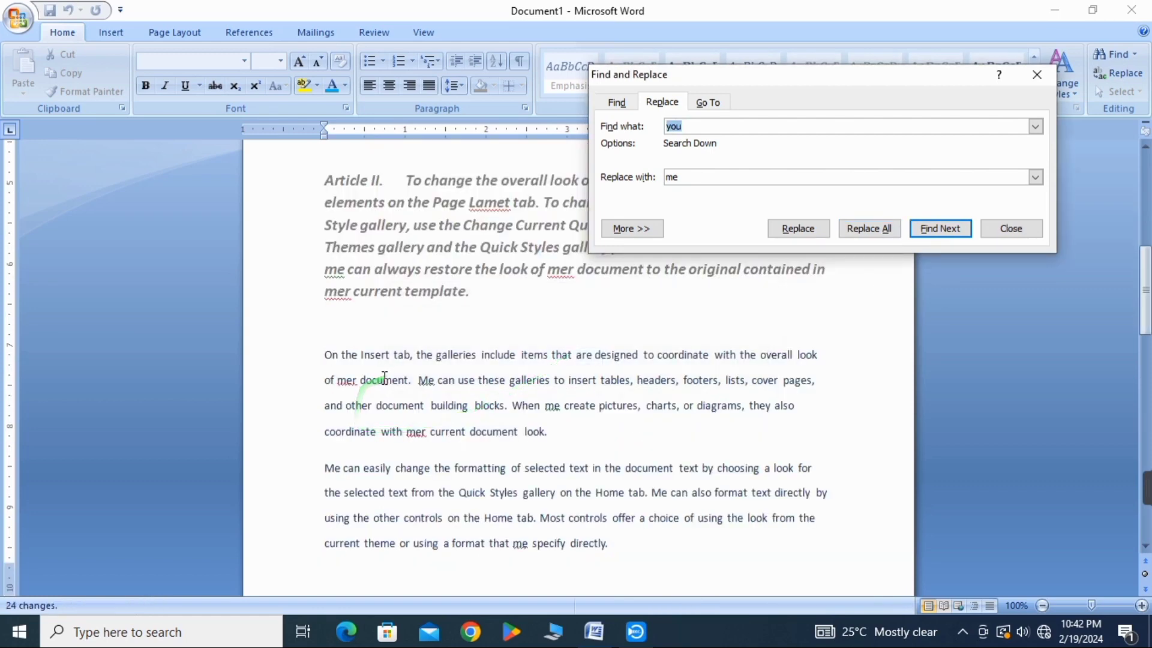
{"action": "left_click", "coordinate": [323, 465]}
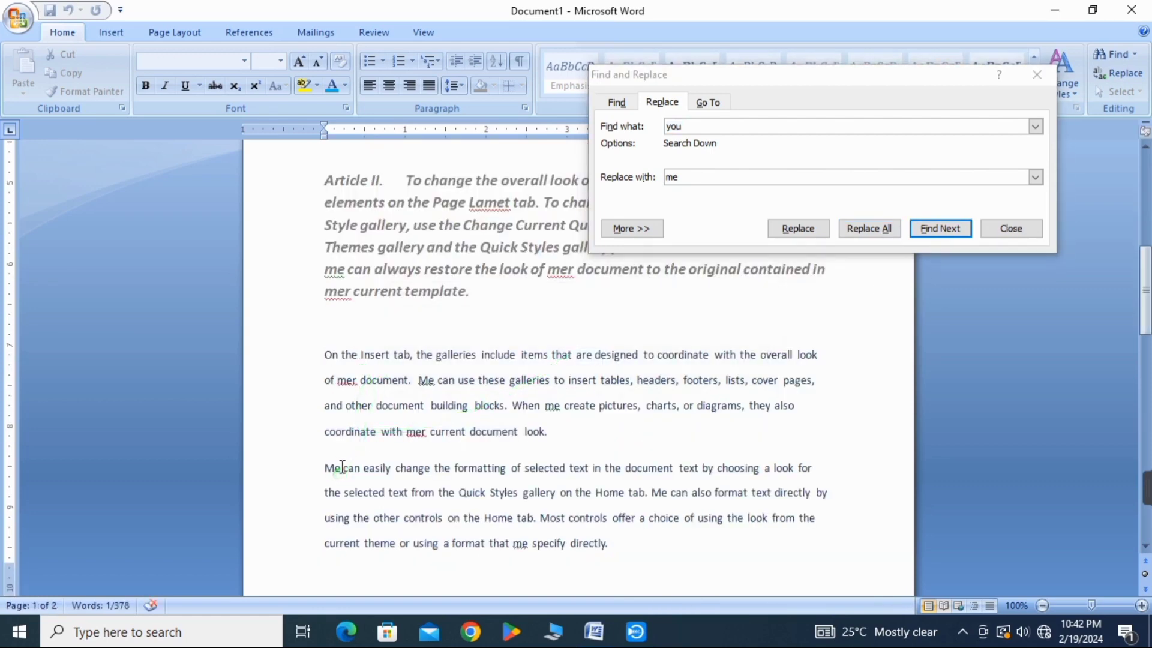
{"action": "triple_click", "coordinate": [326, 468]}
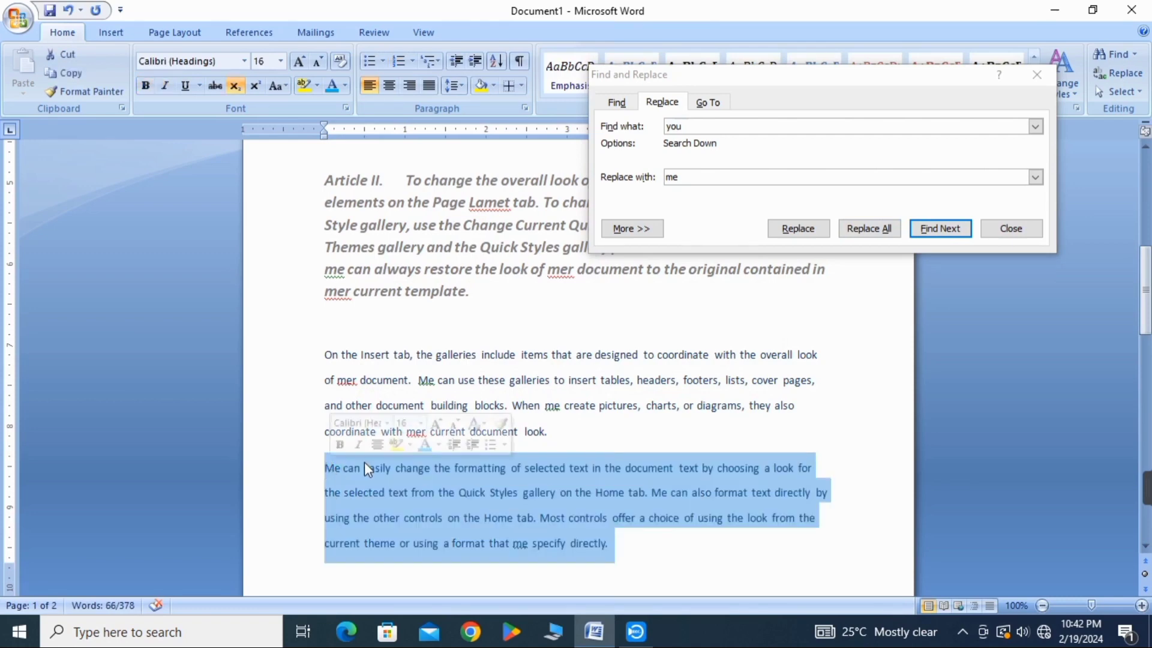
{"action": "left_click", "coordinate": [335, 471]}
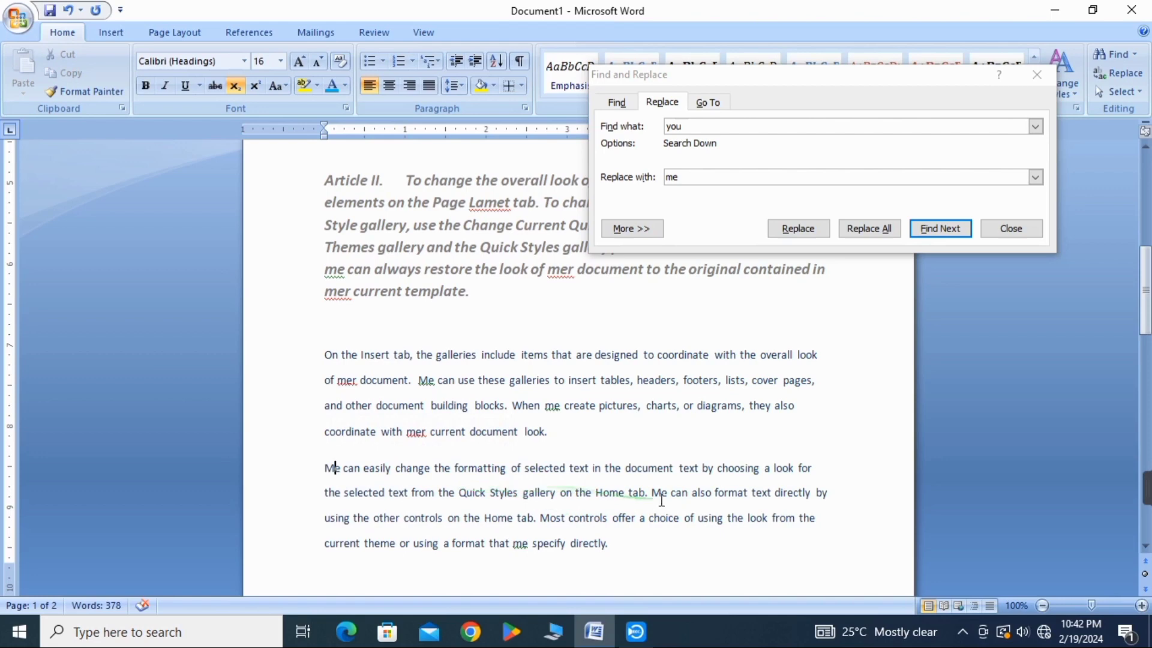
{"action": "scroll", "coordinate": [399, 360], "scroll_direction": "up", "scroll_amount": 5}
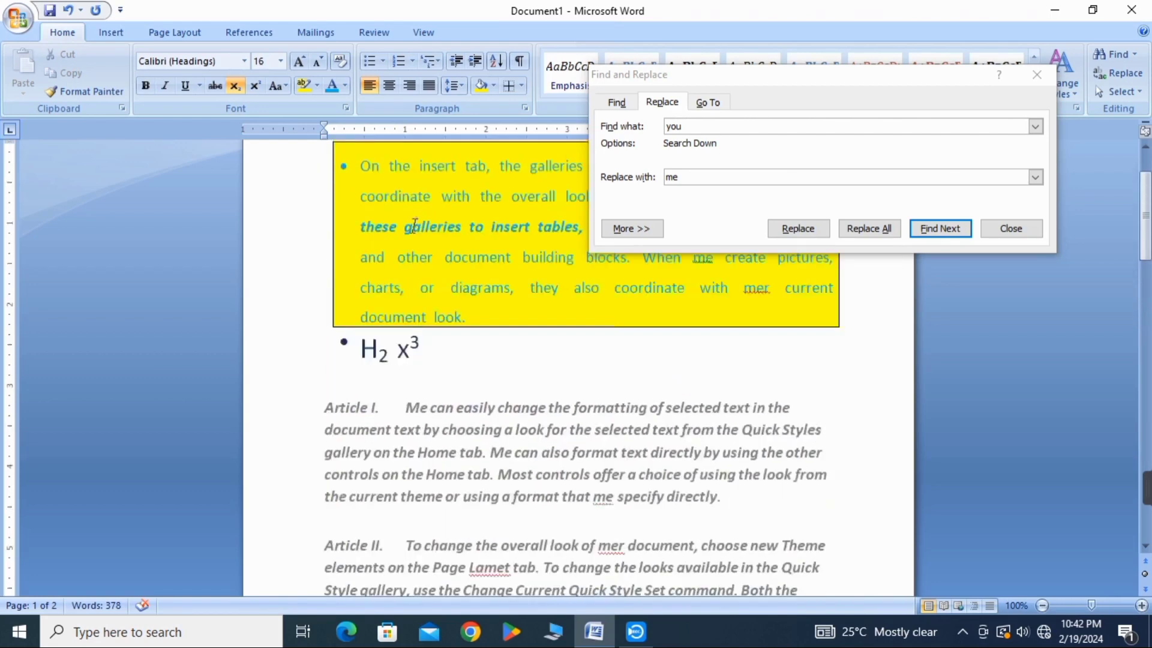
{"action": "scroll", "coordinate": [412, 206], "scroll_direction": "up", "scroll_amount": 6}
{"action": "key", "text": "Escape"}
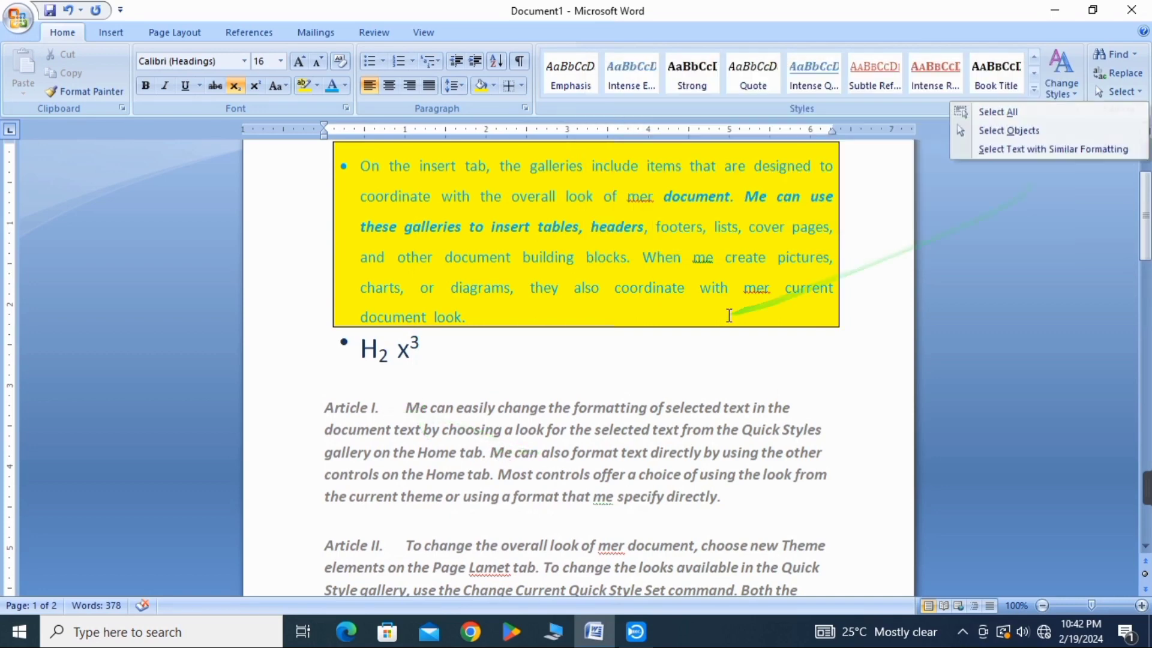
Step: Select the entire document, choose the Select Objects option, and clear the selection in the first paragraph
{"action": "left_click", "coordinate": [1139, 95]}
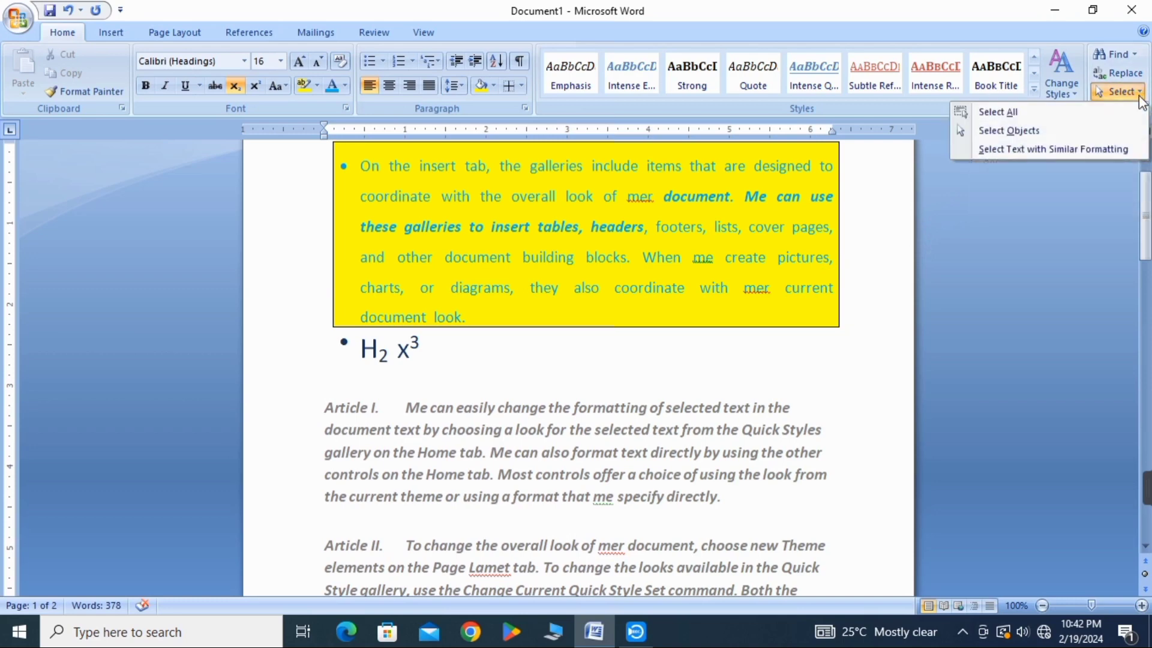
{"action": "left_click", "coordinate": [1106, 112]}
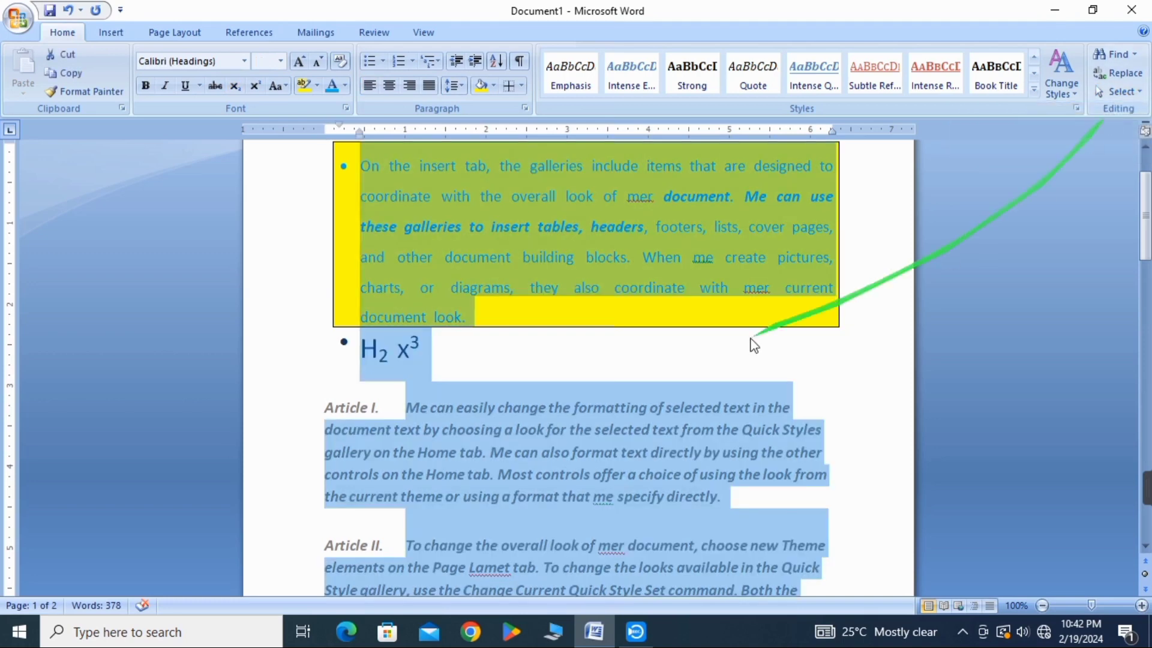
{"action": "left_click", "coordinate": [1139, 95]}
{"action": "left_click", "coordinate": [1070, 132]}
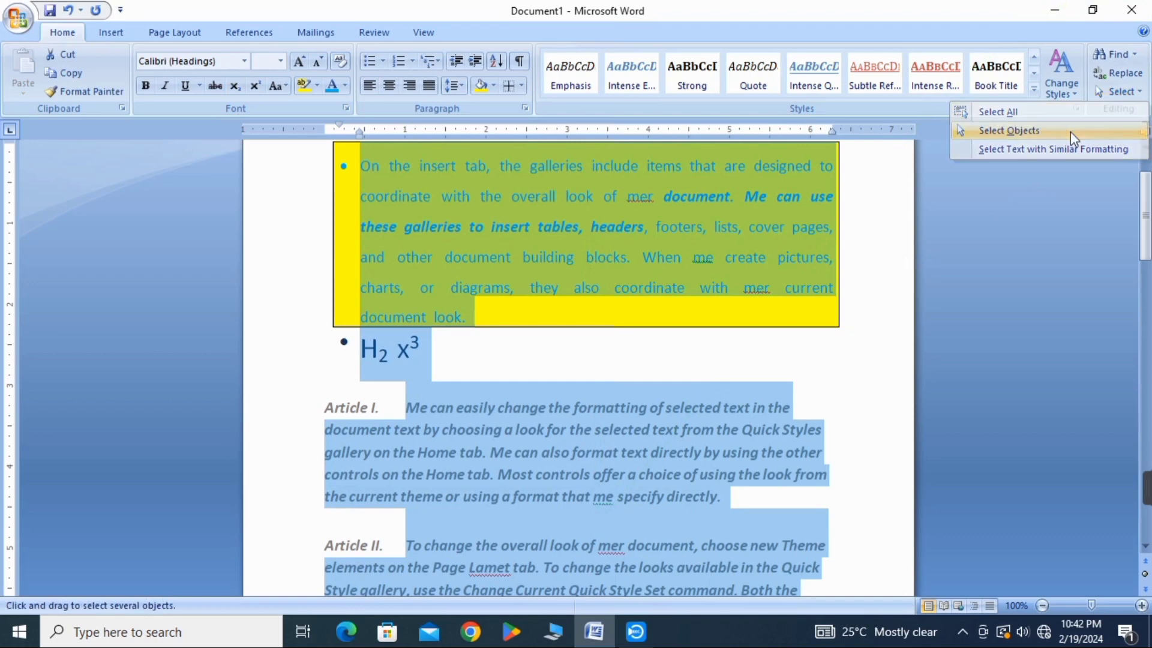
{"action": "left_click", "coordinate": [385, 269]}
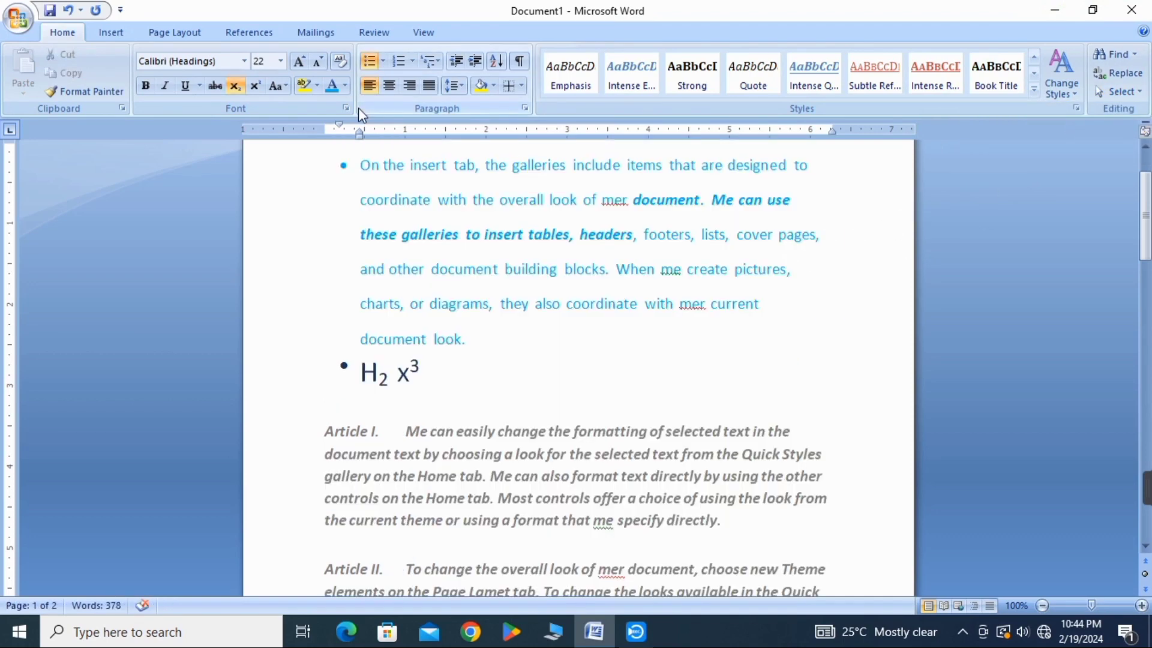